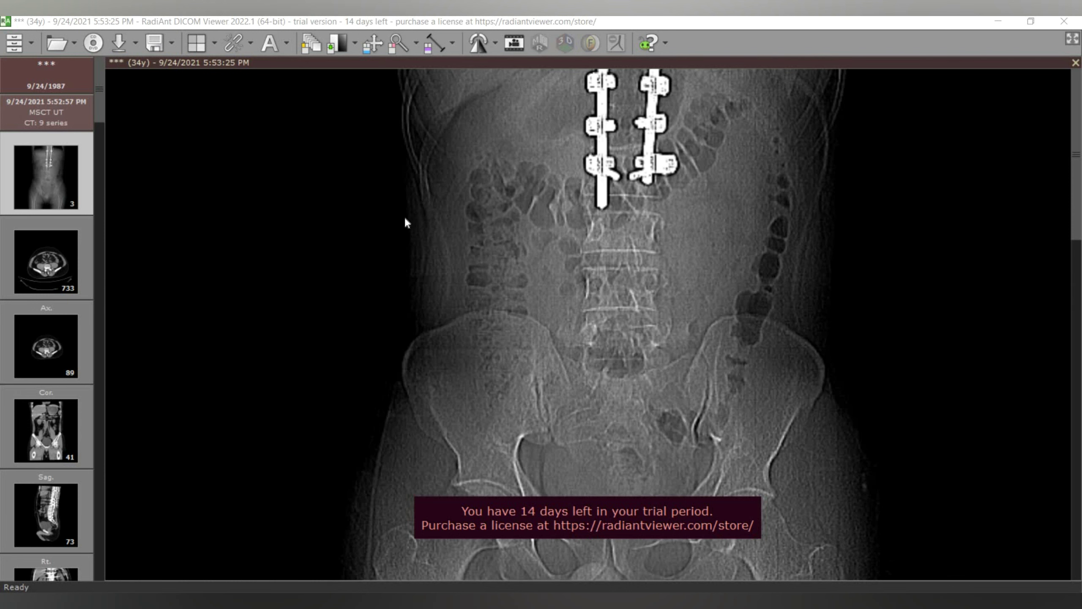
# - Centre the frontal topogram in the viewport so the abdomen, pelvis and upper thighs show
pyautogui.scroll(-1, 430, 231)
pyautogui.scroll(-1, 481, 270)
pyautogui.scroll(-1, 481, 273)
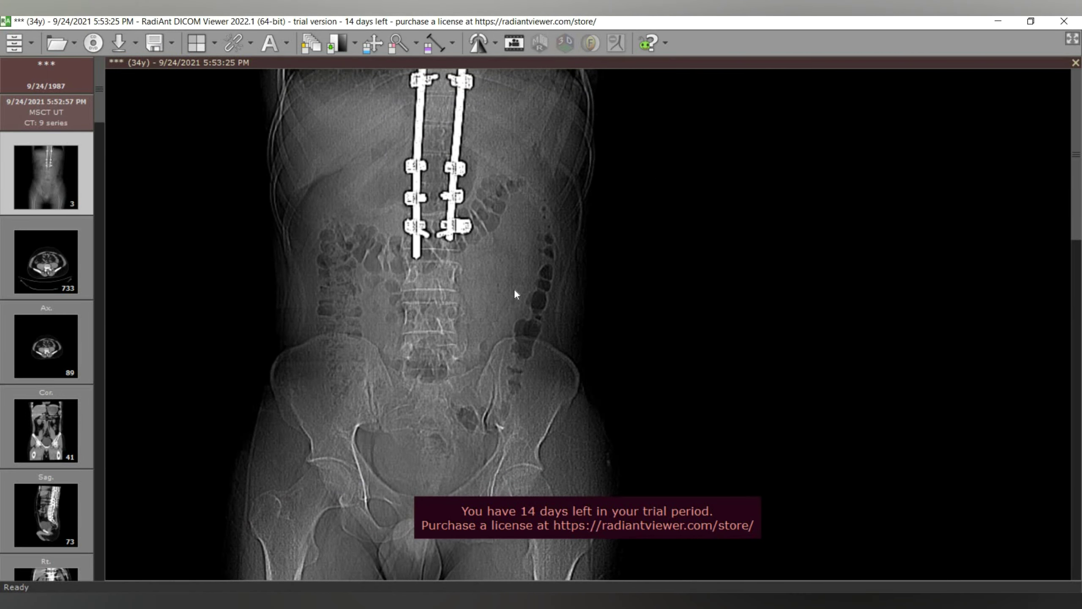
pyautogui.moveTo(510, 290); pyautogui.dragTo(636, 288)
pyautogui.scroll(-2, 637, 237)
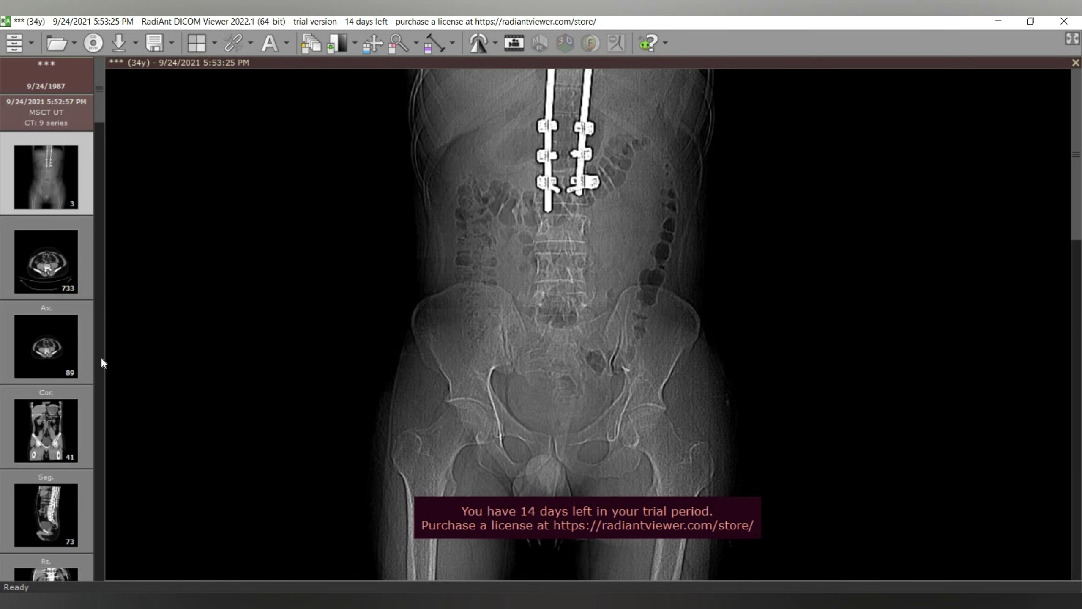
# - Open the 733-image axial CT series in a panel beside the topogram
pyautogui.keyDown('ctrl'); pyautogui.click(39, 283); pyautogui.keyUp('ctrl')
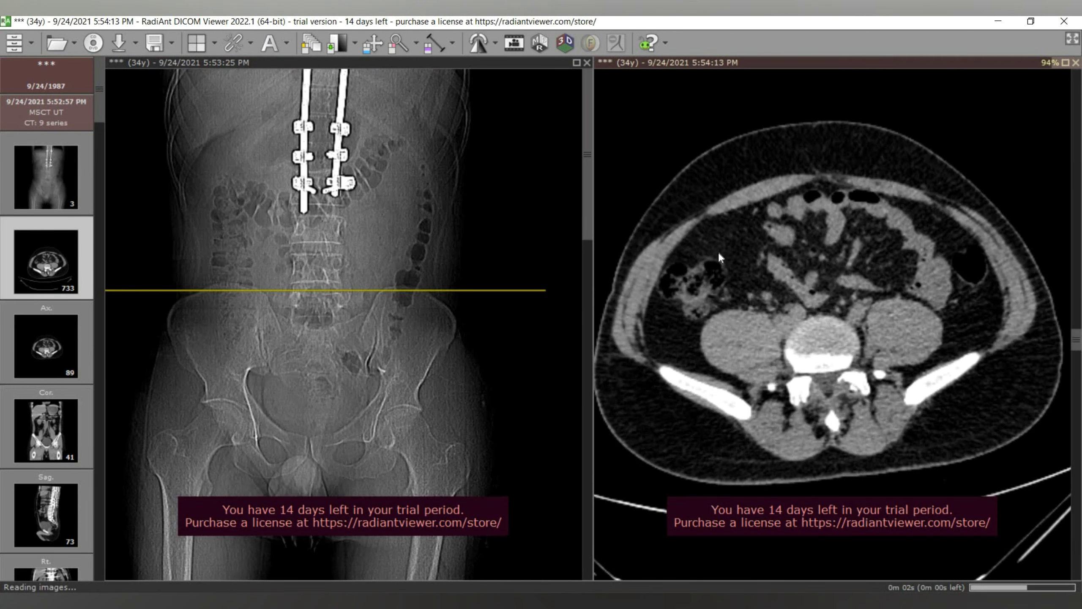
pyautogui.scroll(20, 795, 224)
pyautogui.scroll(10, 861, 209)
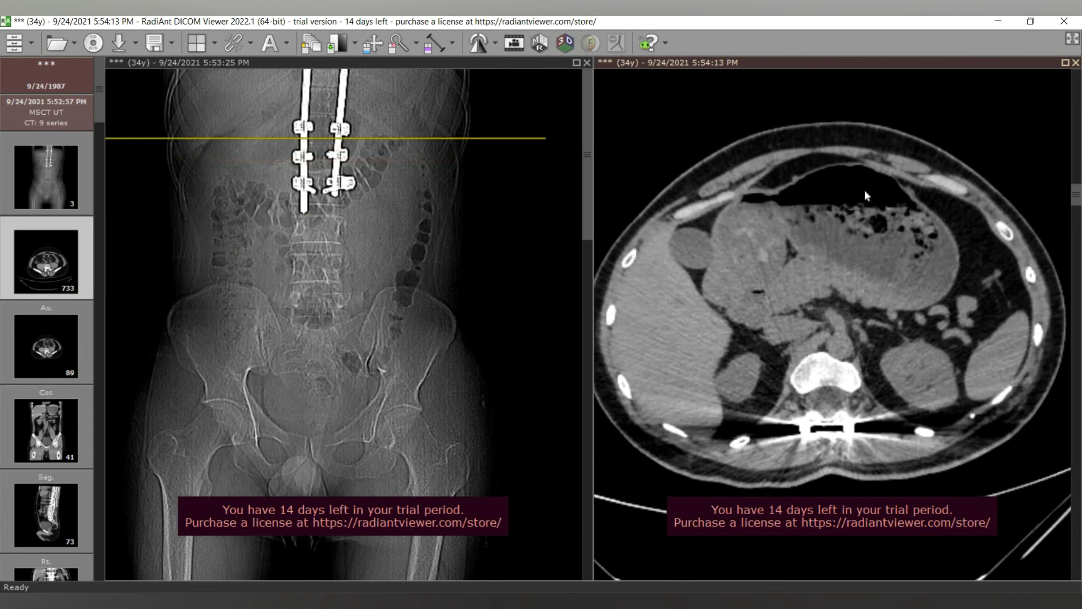
pyautogui.scroll(-15, 868, 346)
pyautogui.scroll(-20, 909, 340)
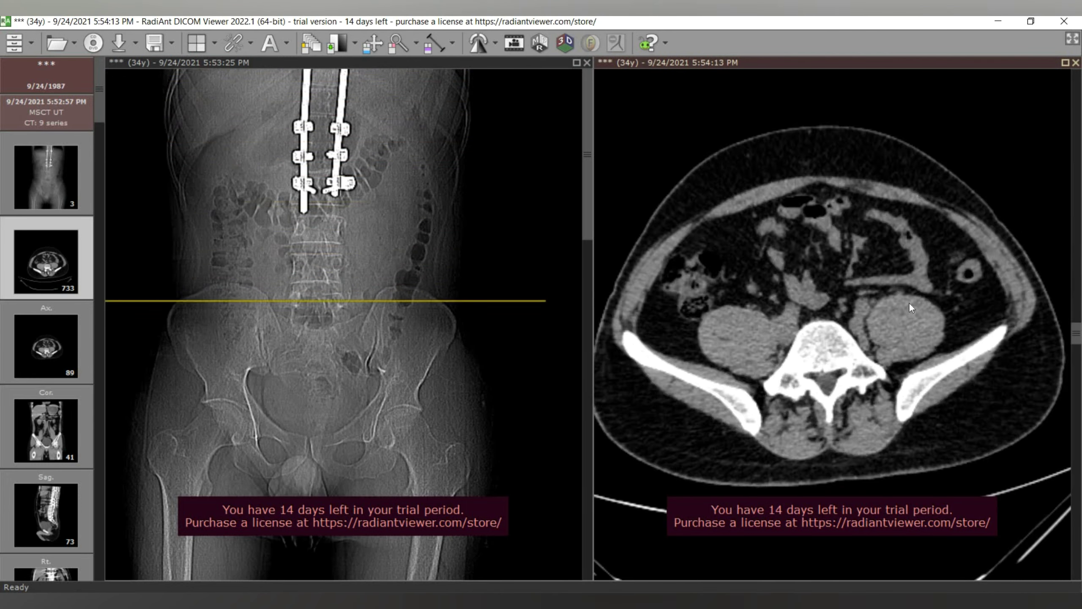
pyautogui.scroll(-4, 908, 321)
# - Page through the axial slices to settle on a kidney-level slice
pyautogui.scroll(12, 909, 335)
pyautogui.scroll(6, 912, 256)
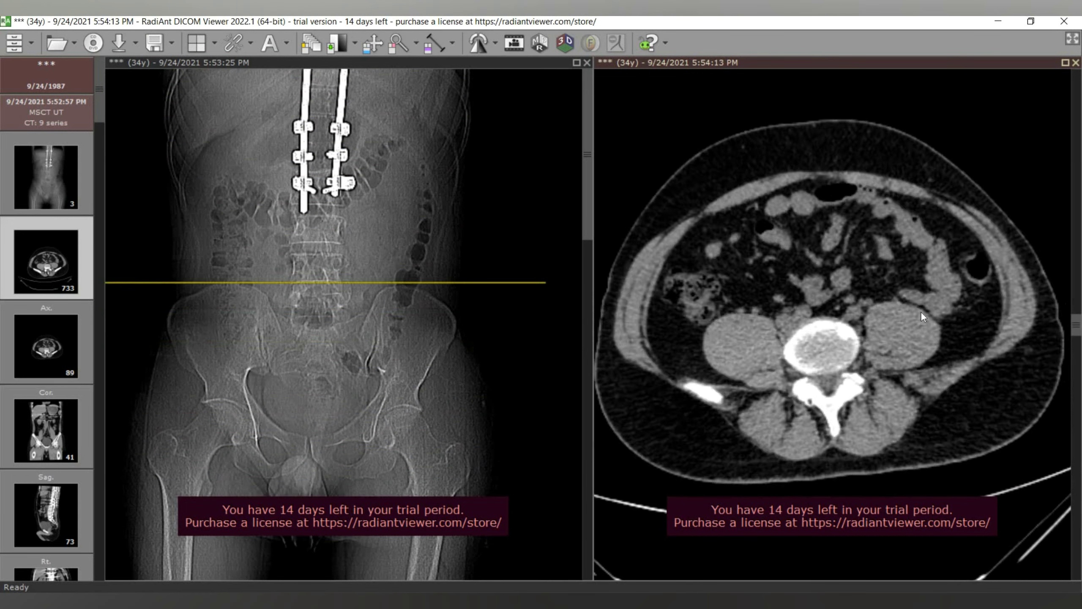
pyautogui.scroll(13, 909, 286)
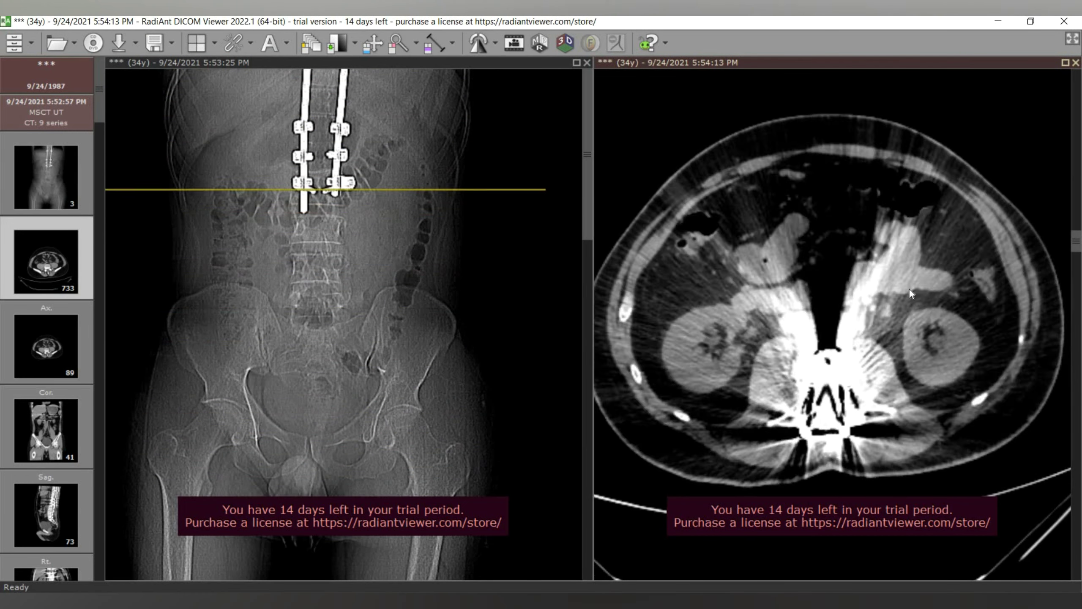
pyautogui.scroll(3, 876, 185)
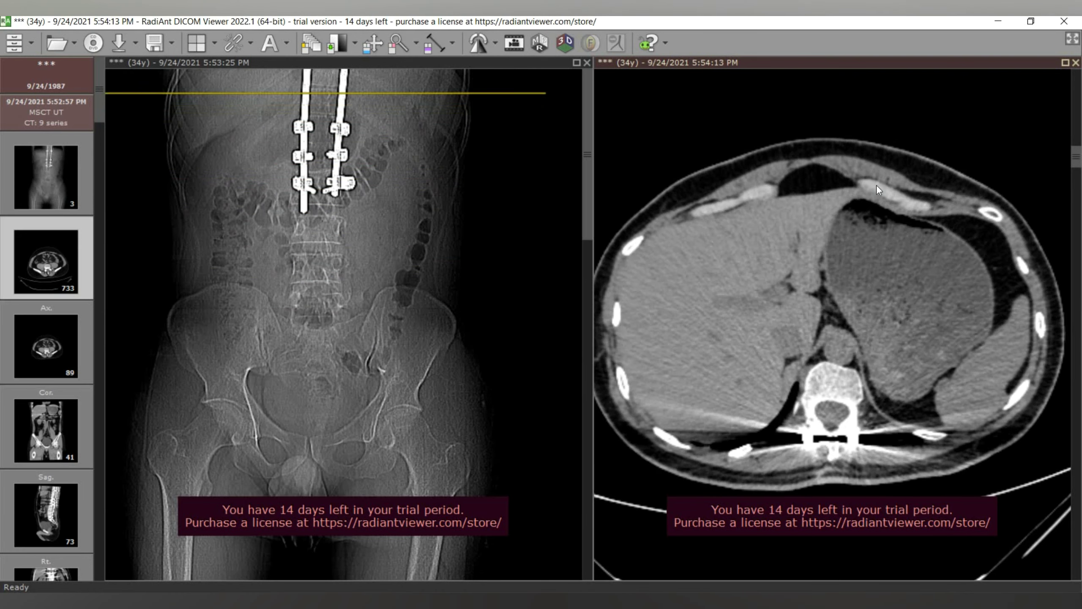
pyautogui.scroll(-2, 864, 280)
pyautogui.scroll(-5, 936, 308)
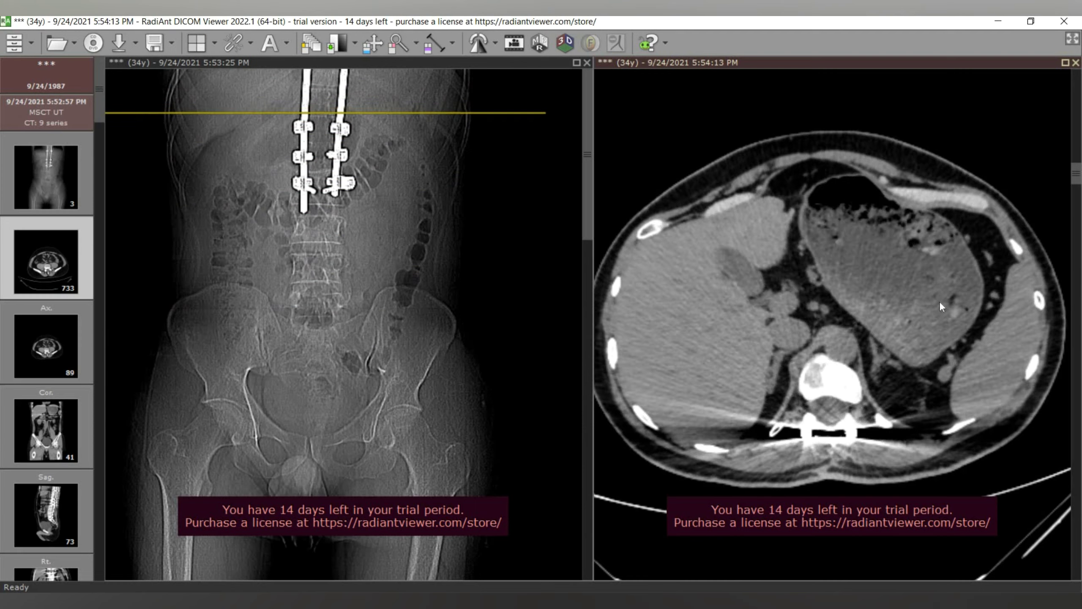
pyautogui.scroll(-1, 930, 297)
pyautogui.scroll(4, 919, 301)
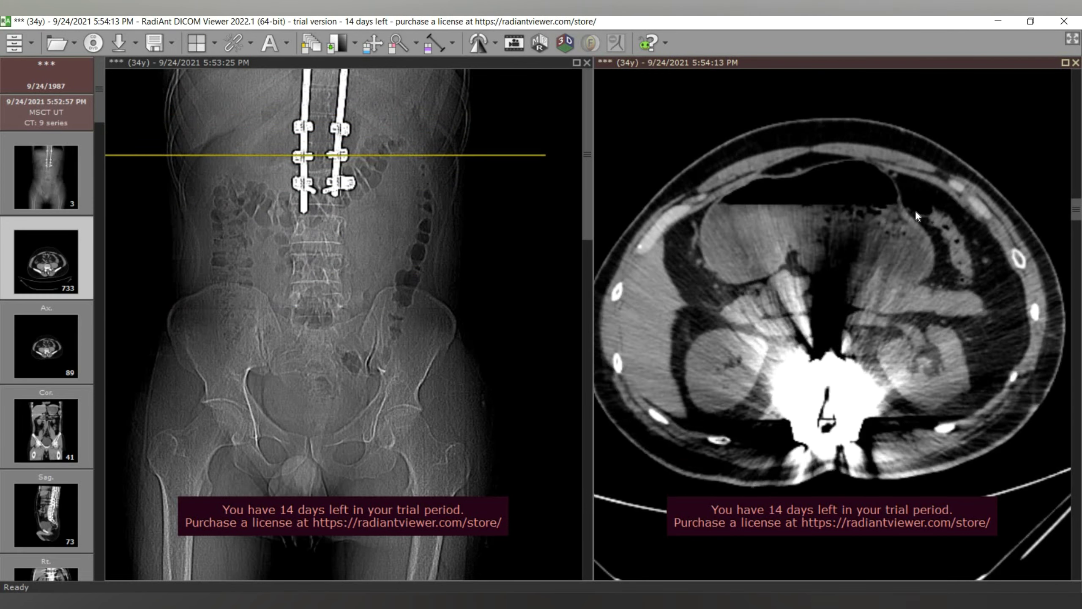
pyautogui.scroll(-2, 923, 233)
pyautogui.scroll(-5, 924, 267)
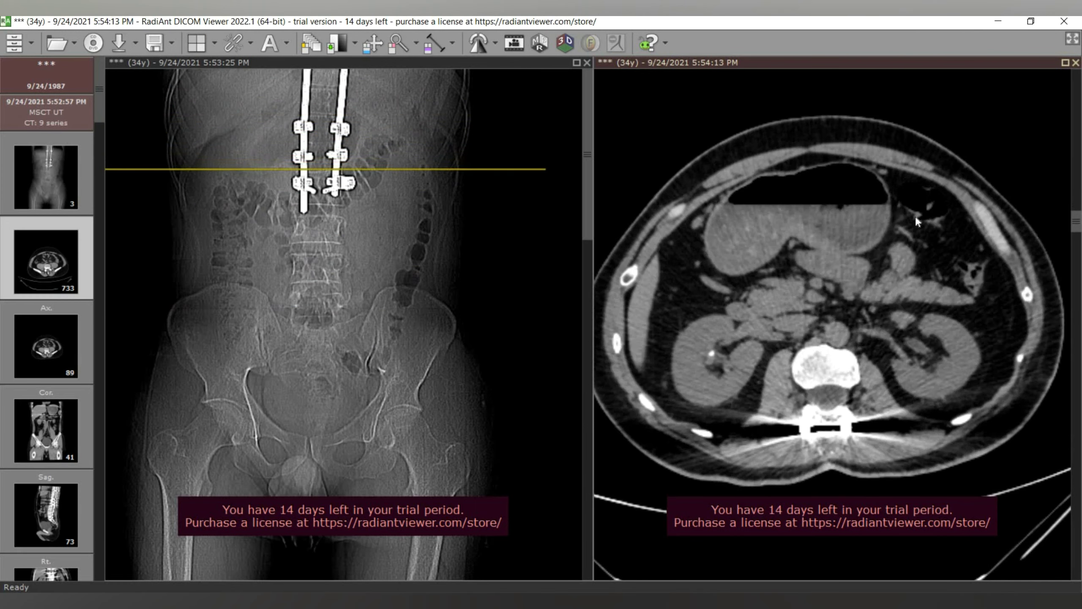
pyautogui.scroll(-3, 915, 328)
pyautogui.scroll(3, 891, 243)
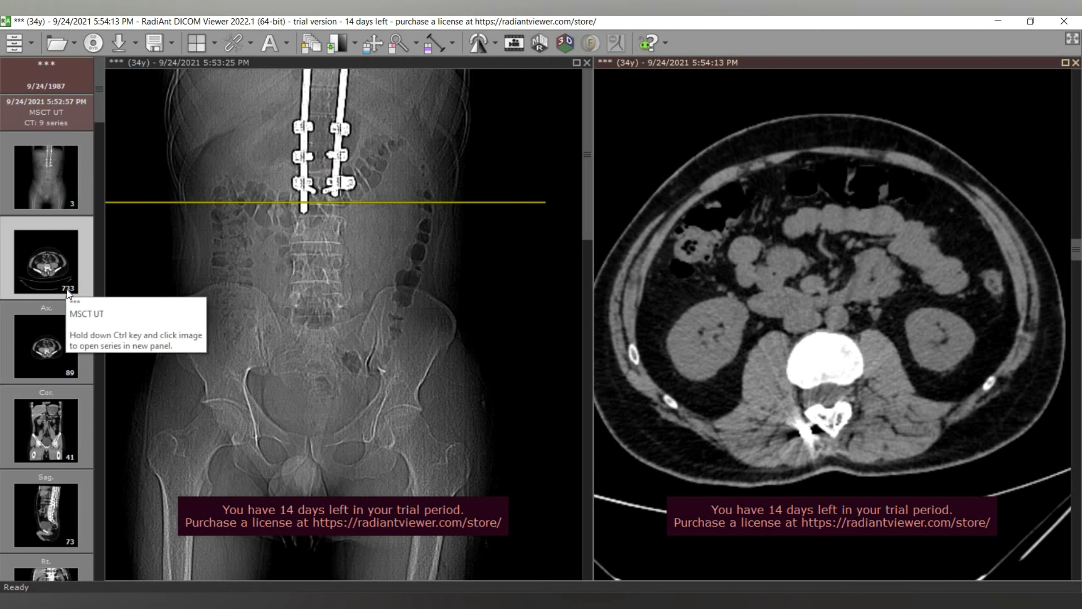
# - Step back and forth through the axial slices spanning both kidneys
pyautogui.scroll(5, 830, 317)
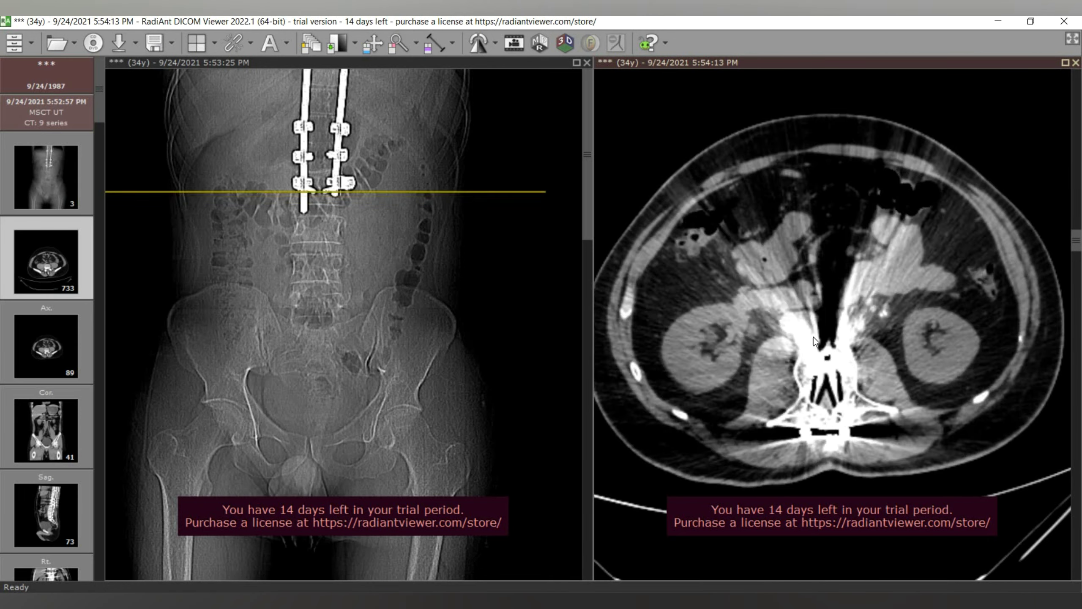
pyautogui.scroll(12, 815, 337)
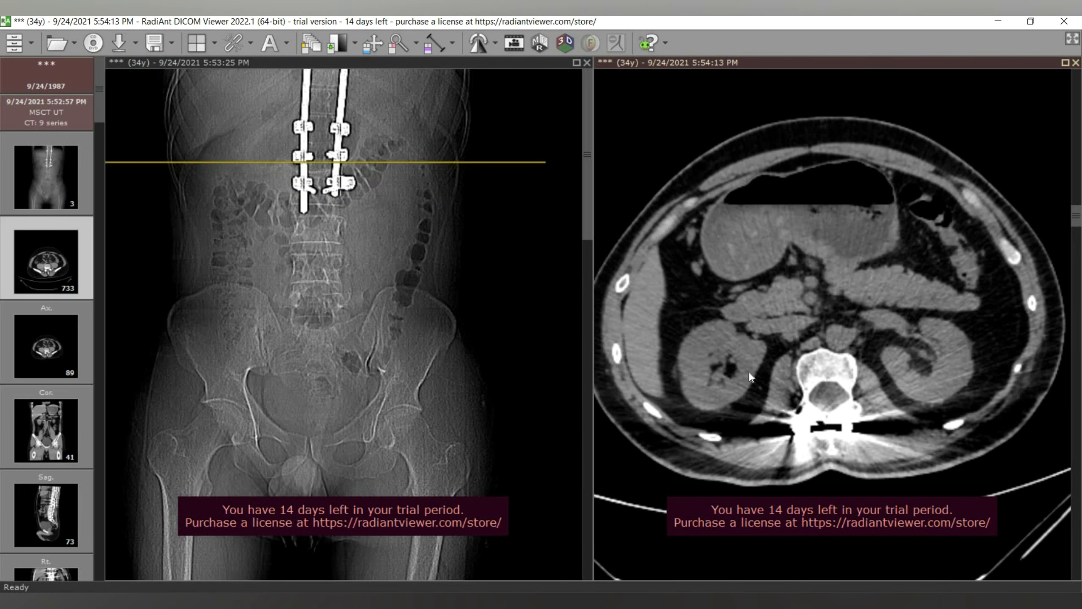
pyautogui.scroll(20, 749, 373)
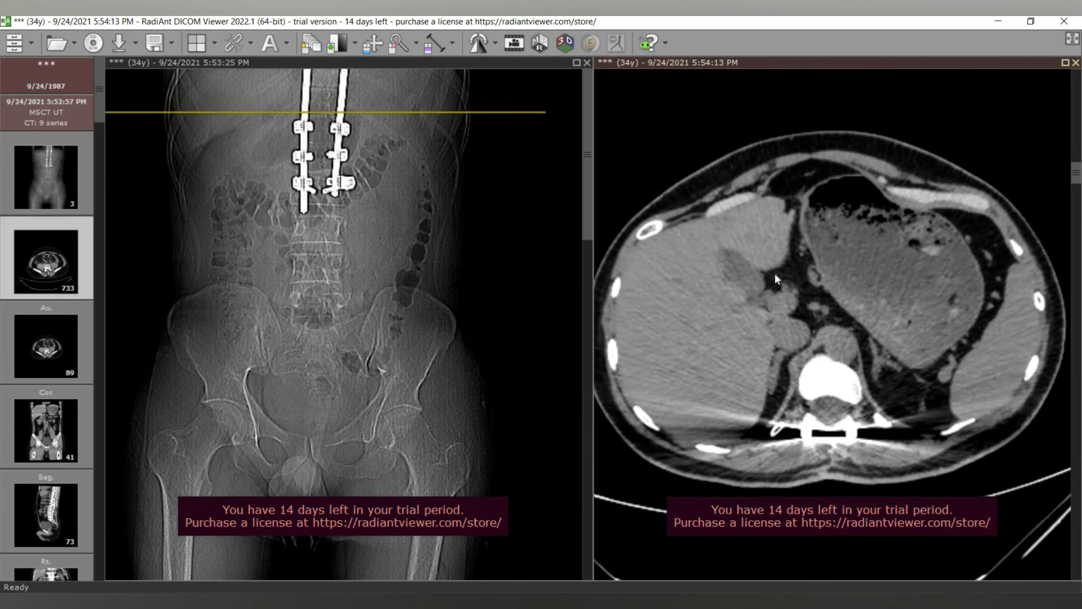
pyautogui.scroll(-9, 742, 389)
pyautogui.scroll(5, 780, 367)
pyautogui.scroll(-9, 749, 354)
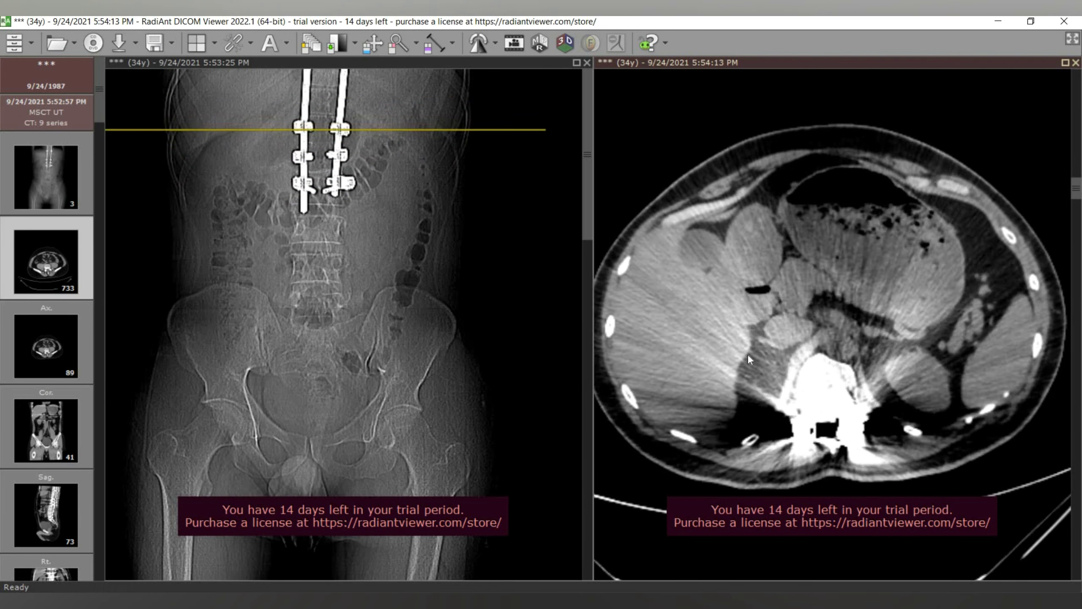
pyautogui.scroll(-15, 741, 373)
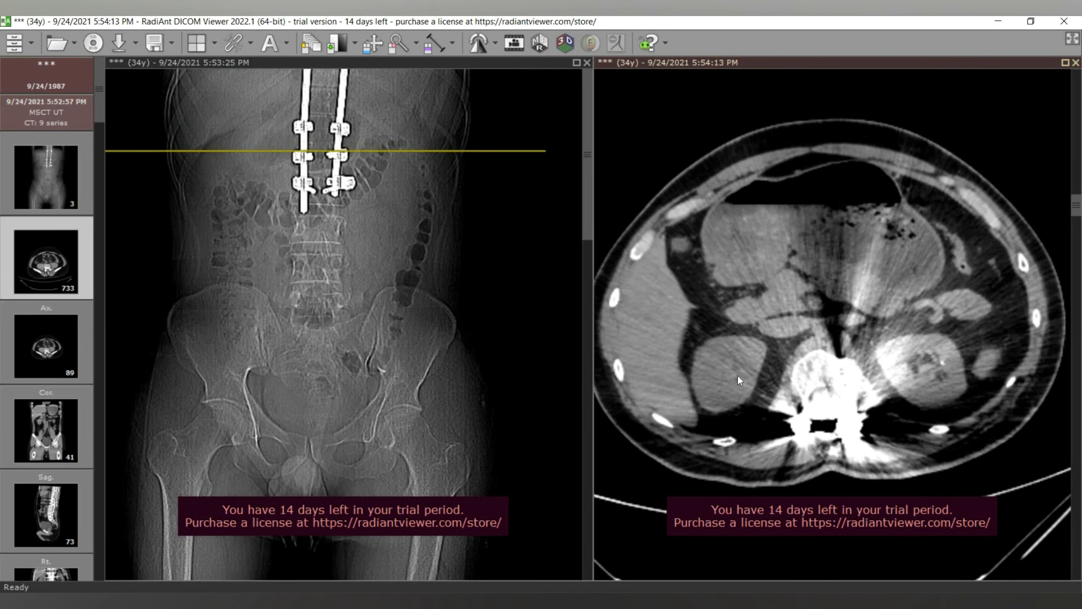
pyautogui.scroll(-14, 730, 377)
pyautogui.scroll(12, 719, 386)
pyautogui.scroll(13, 719, 393)
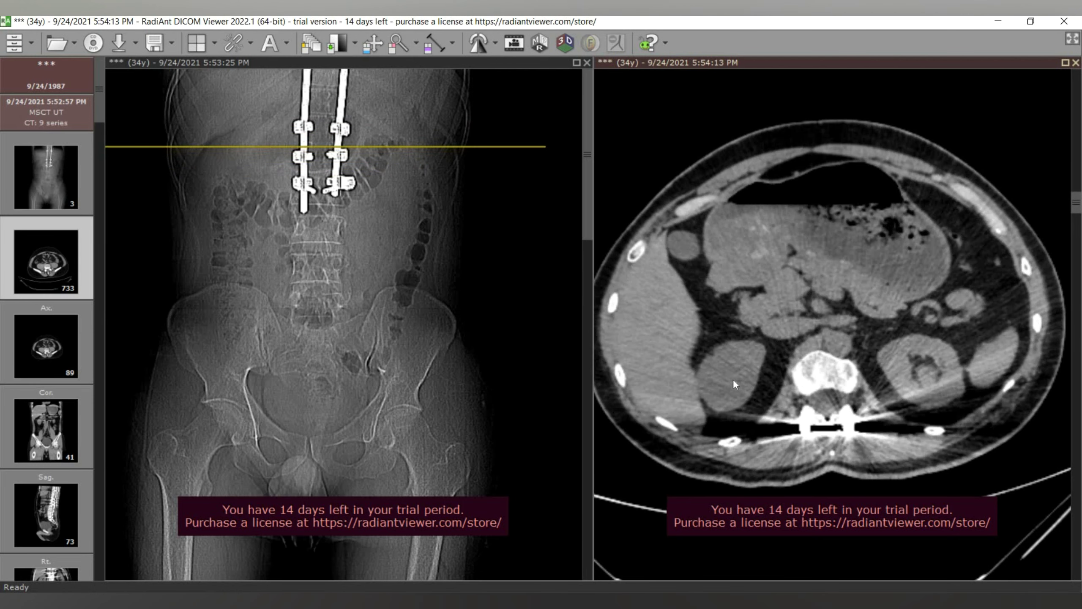
pyautogui.scroll(-10, 733, 368)
pyautogui.scroll(-5, 719, 361)
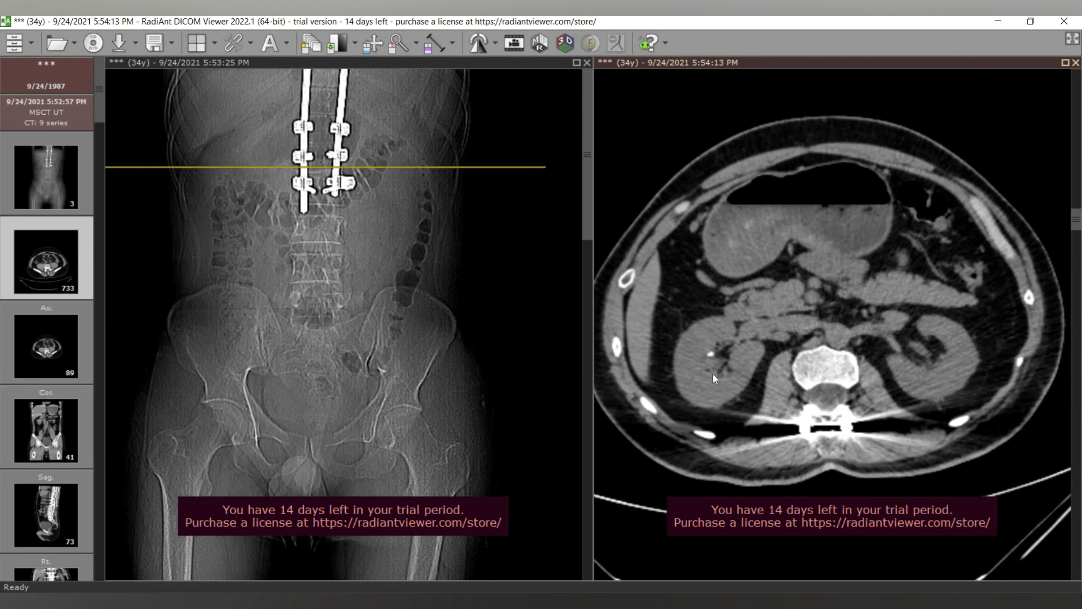
pyautogui.scroll(5, 717, 378)
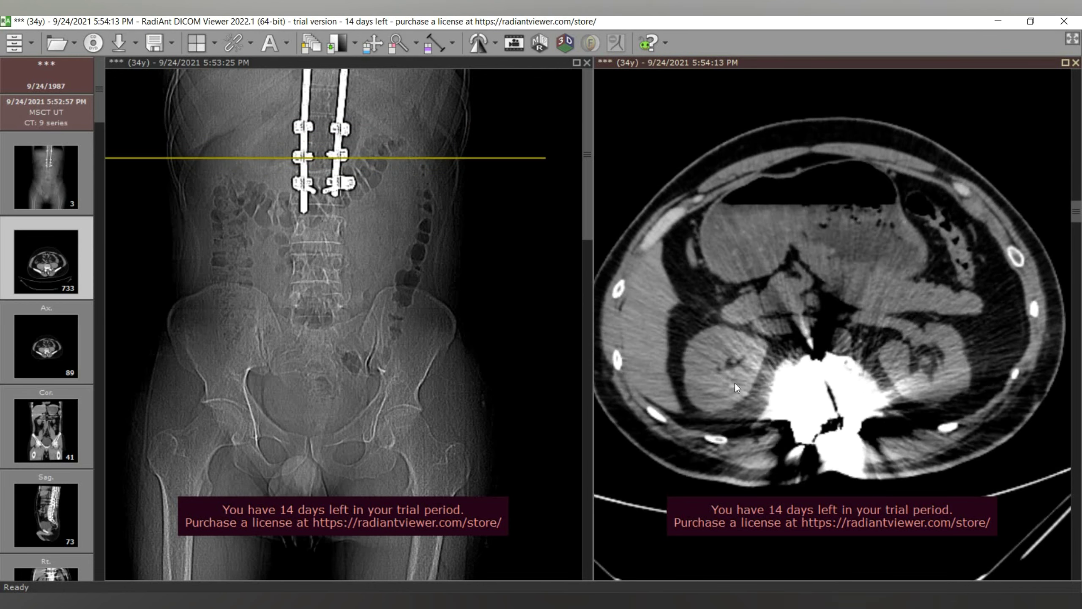
pyautogui.scroll(-14, 710, 360)
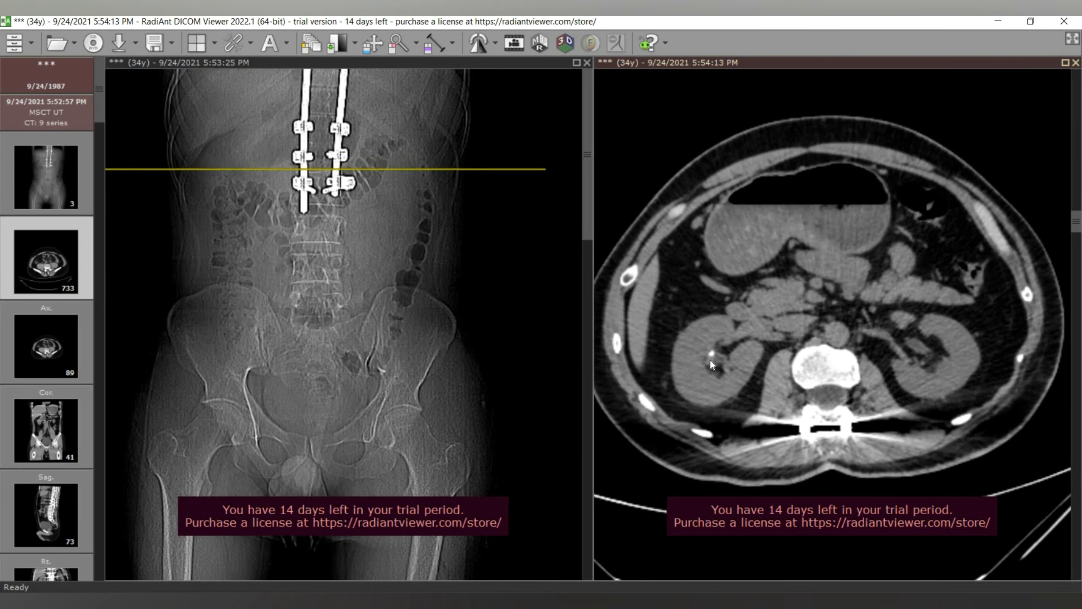
pyautogui.scroll(-14, 717, 362)
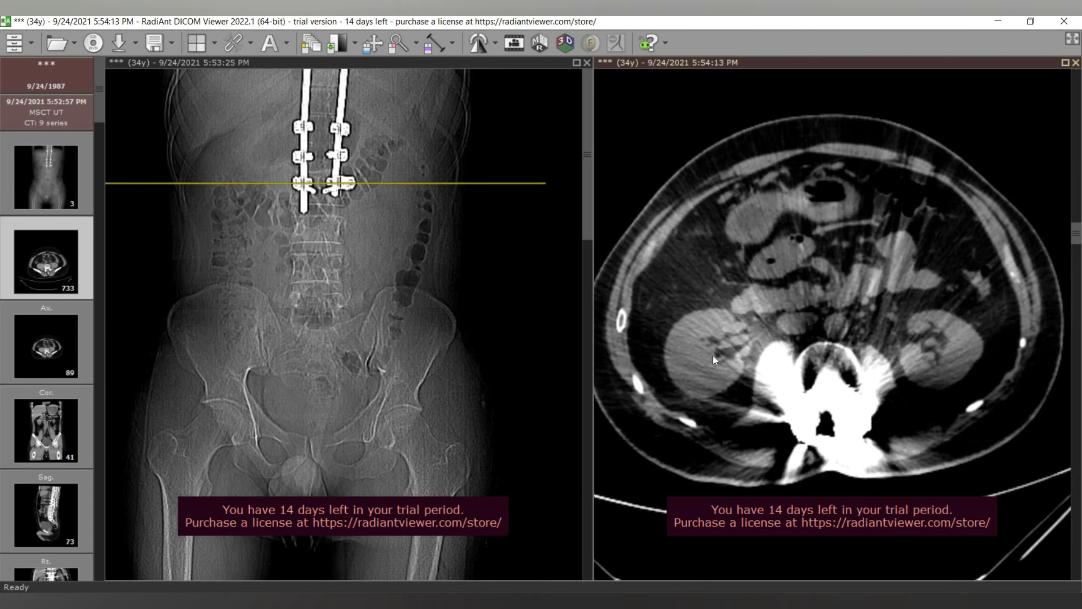
pyautogui.scroll(-8, 707, 336)
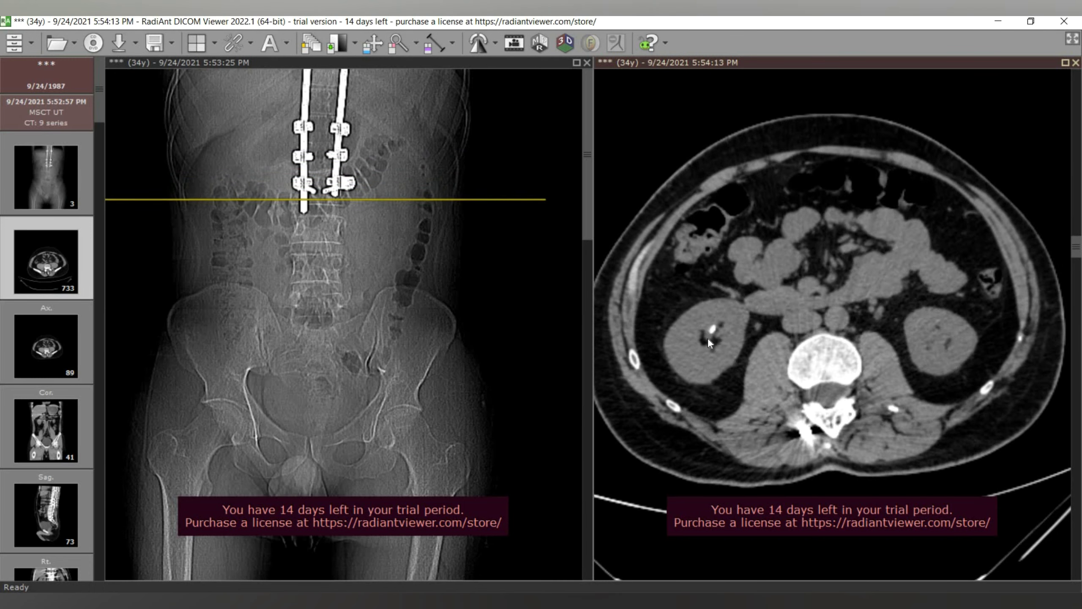
pyautogui.scroll(13, 707, 337)
pyautogui.scroll(20, 921, 365)
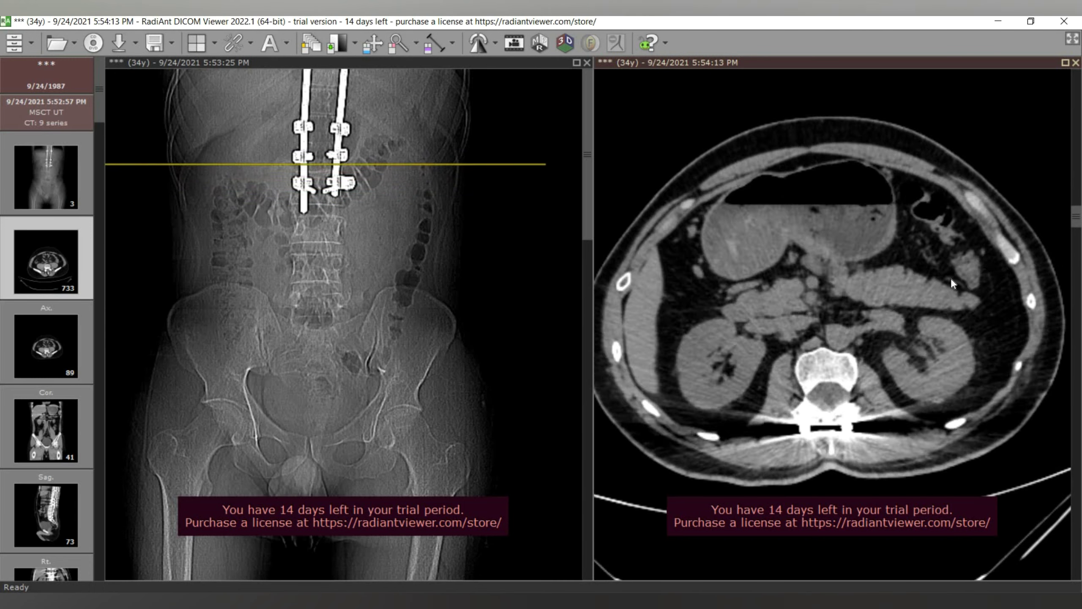
pyautogui.scroll(-14, 956, 221)
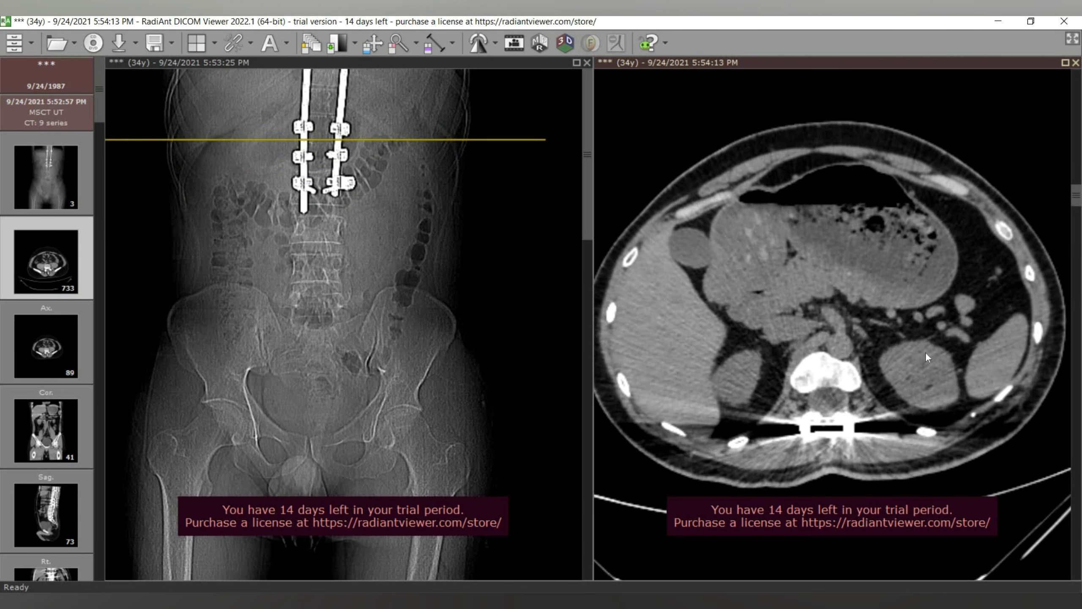
pyautogui.scroll(-2, 922, 382)
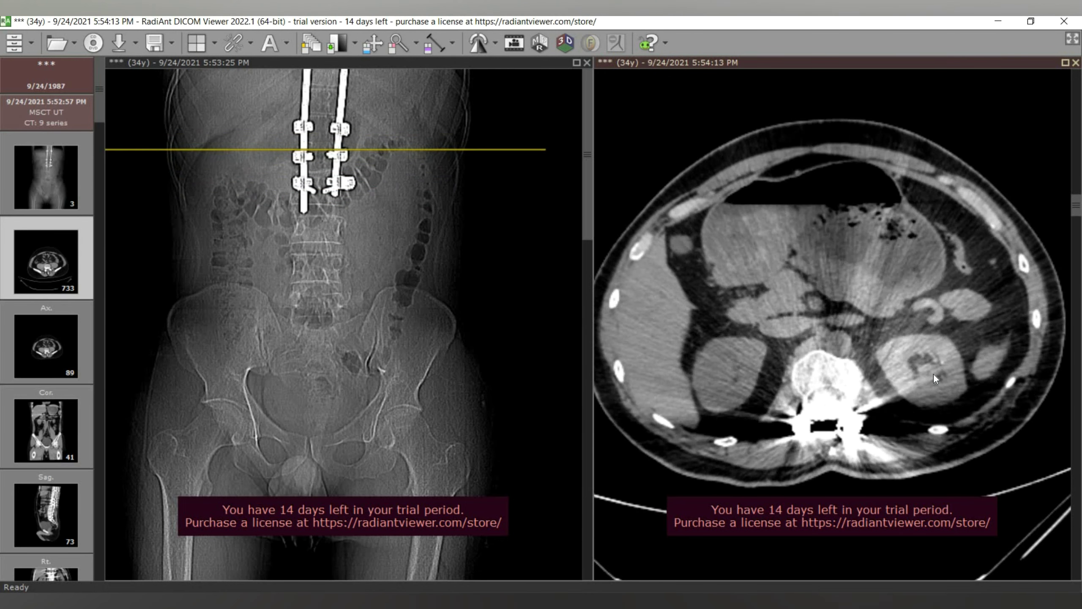
pyautogui.scroll(-16, 938, 374)
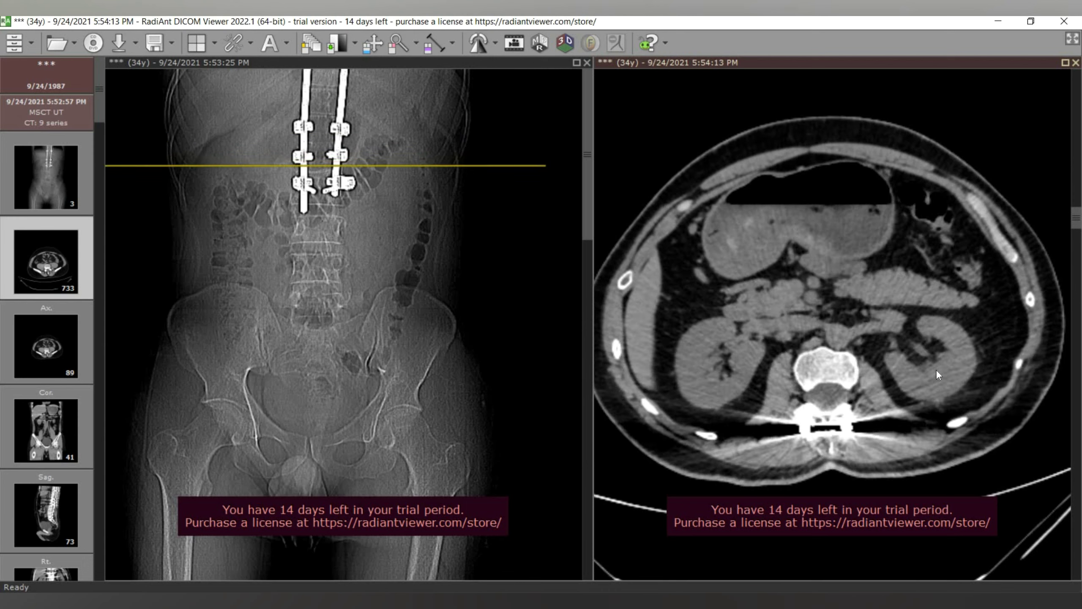
pyautogui.scroll(-2, 938, 362)
pyautogui.scroll(-15, 941, 356)
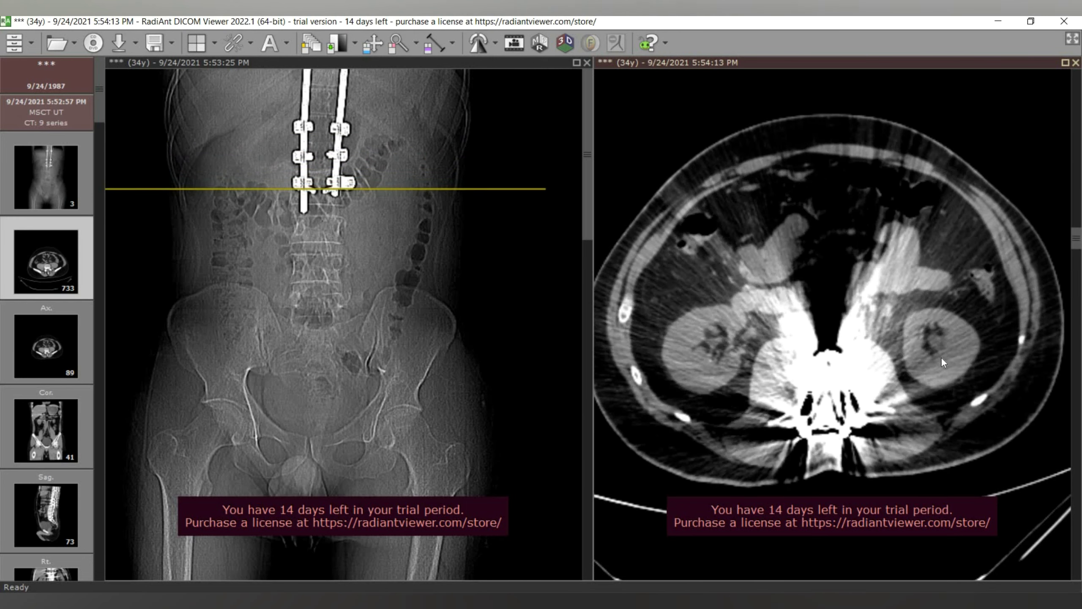
pyautogui.scroll(20, 941, 363)
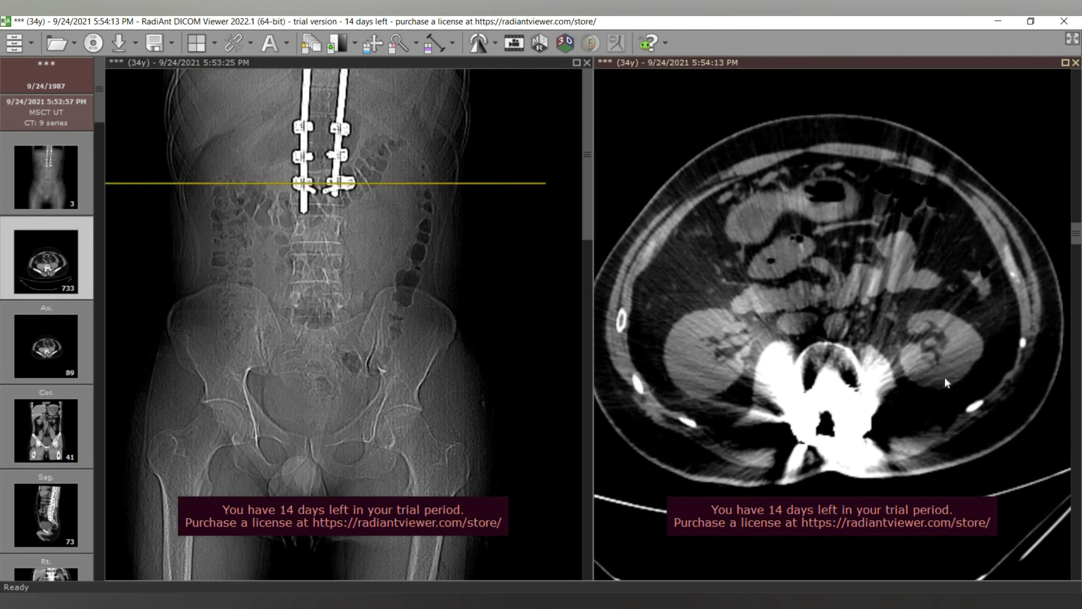
pyautogui.scroll(15, 947, 372)
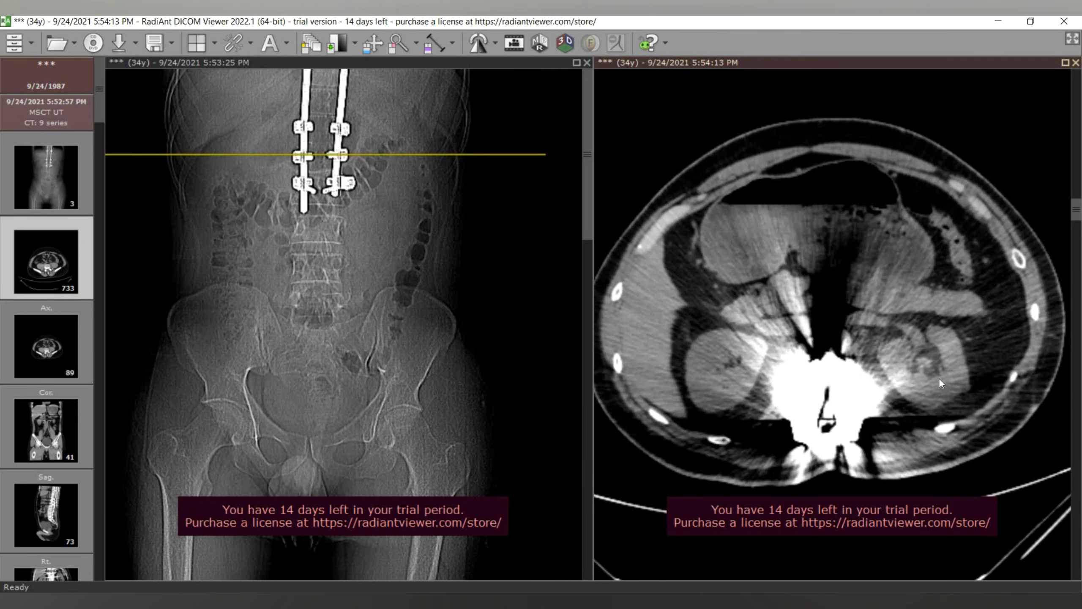
pyautogui.scroll(-20, 939, 377)
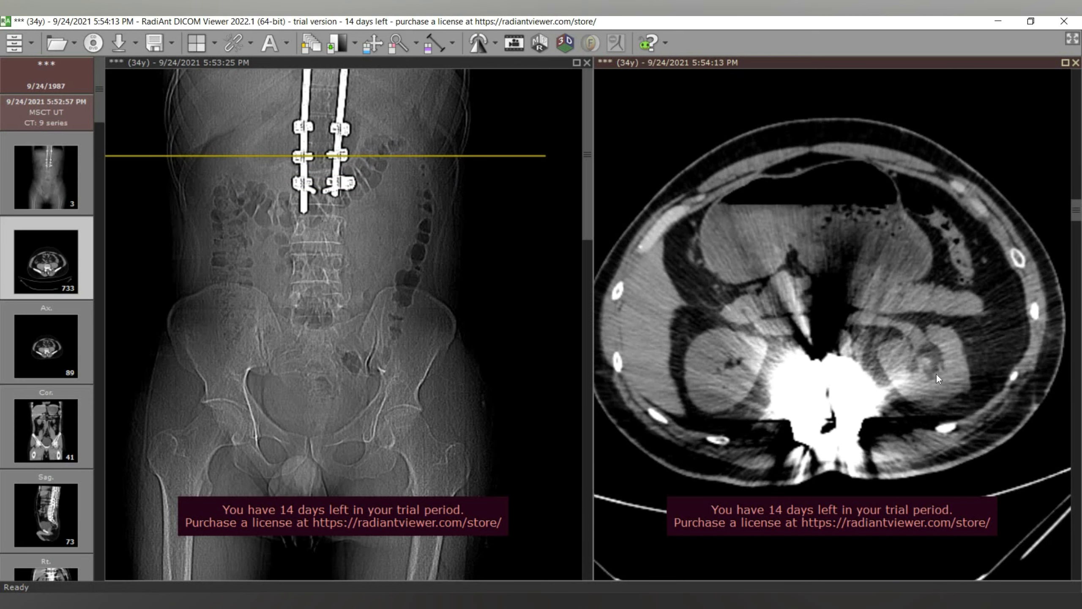
pyautogui.scroll(-15, 933, 359)
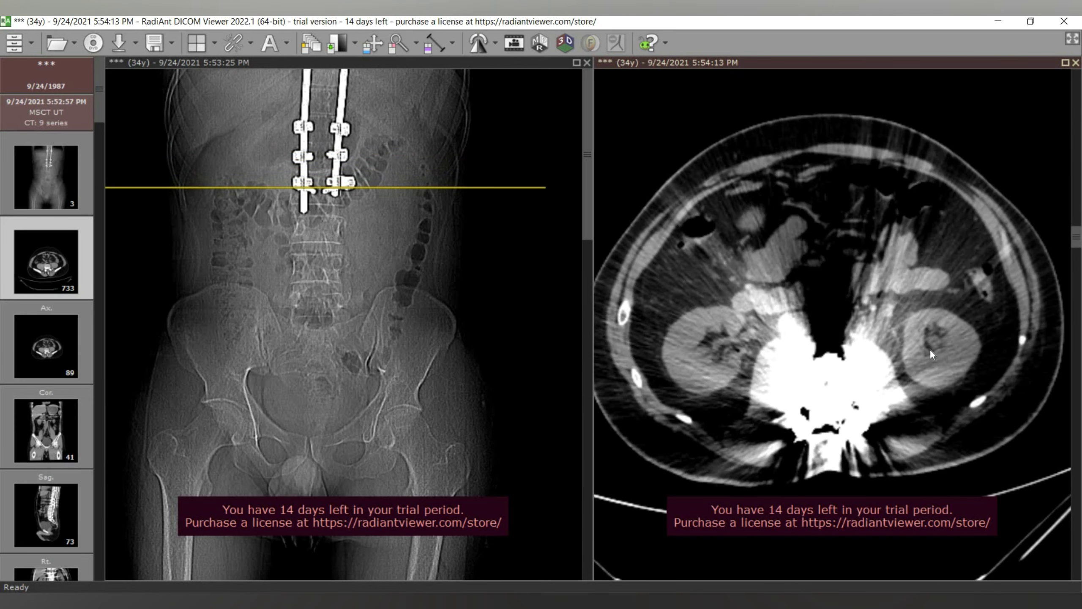
pyautogui.scroll(6, 933, 350)
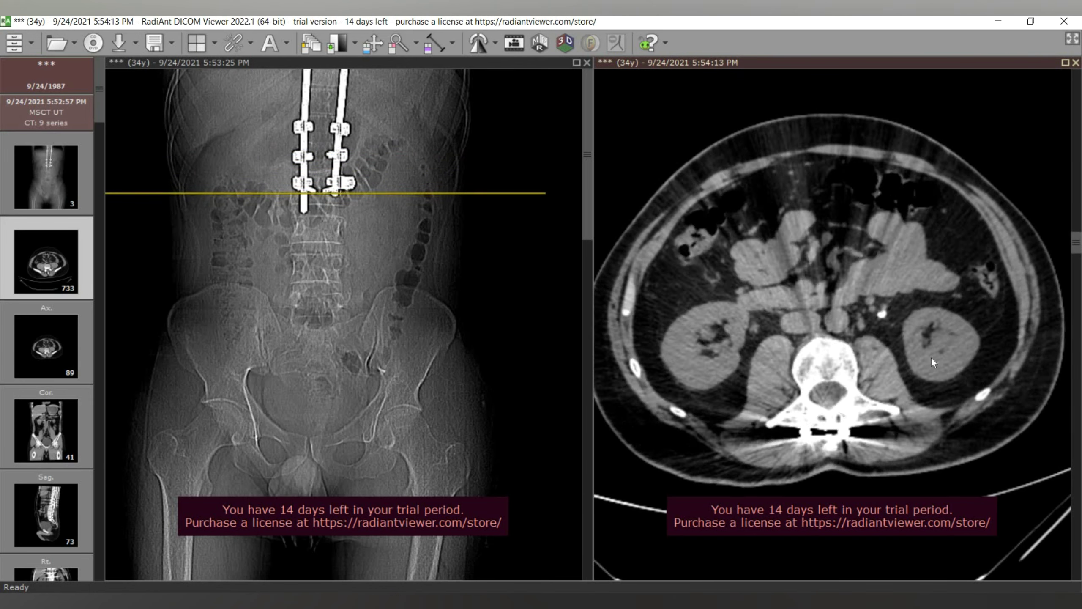
pyautogui.scroll(7, 951, 356)
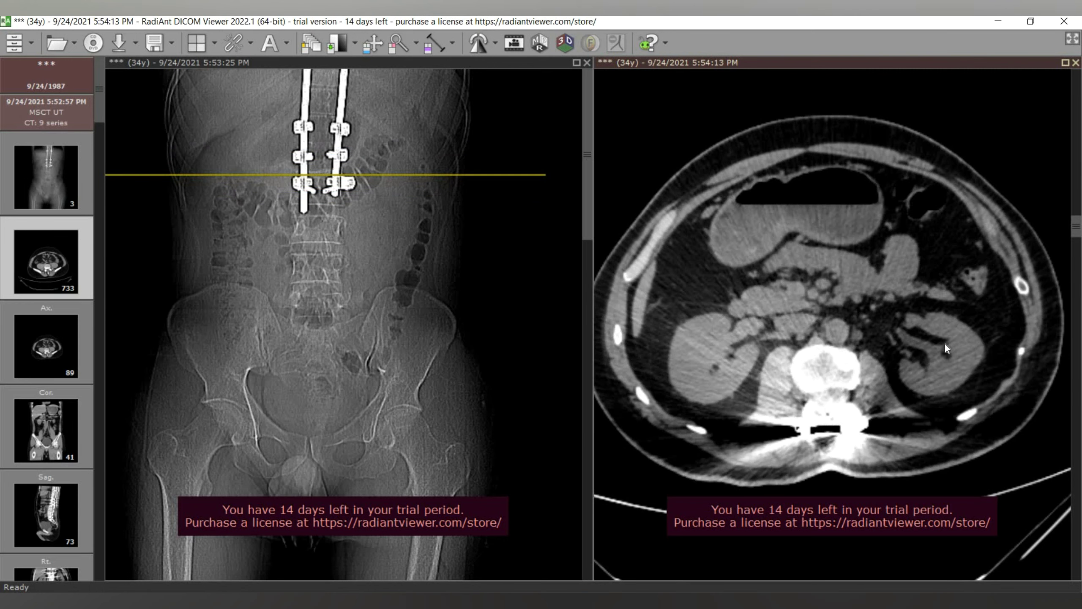
pyautogui.scroll(13, 729, 384)
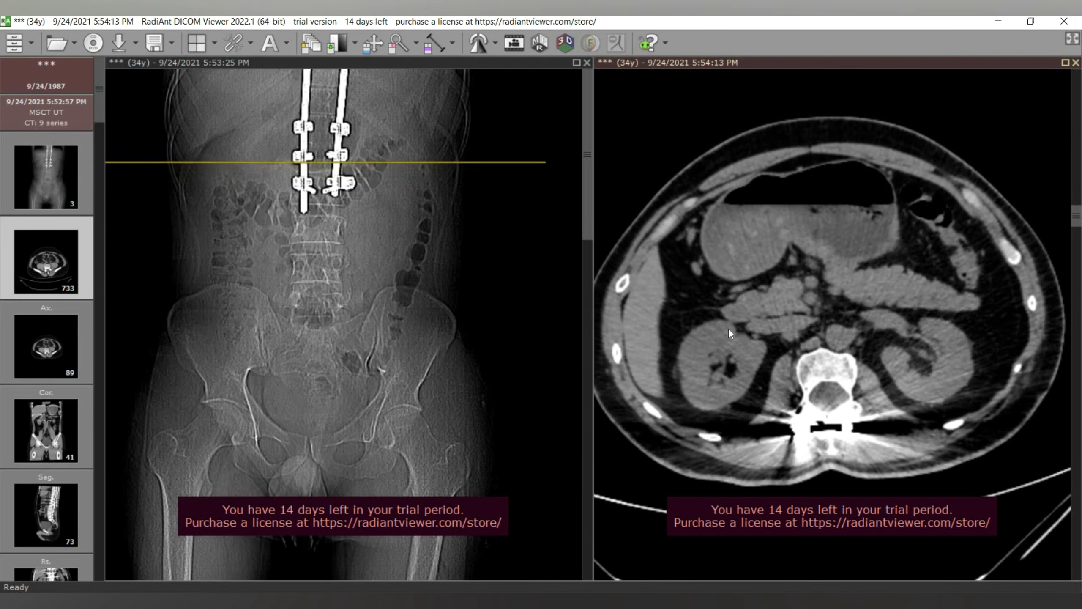
pyautogui.scroll(4, 746, 316)
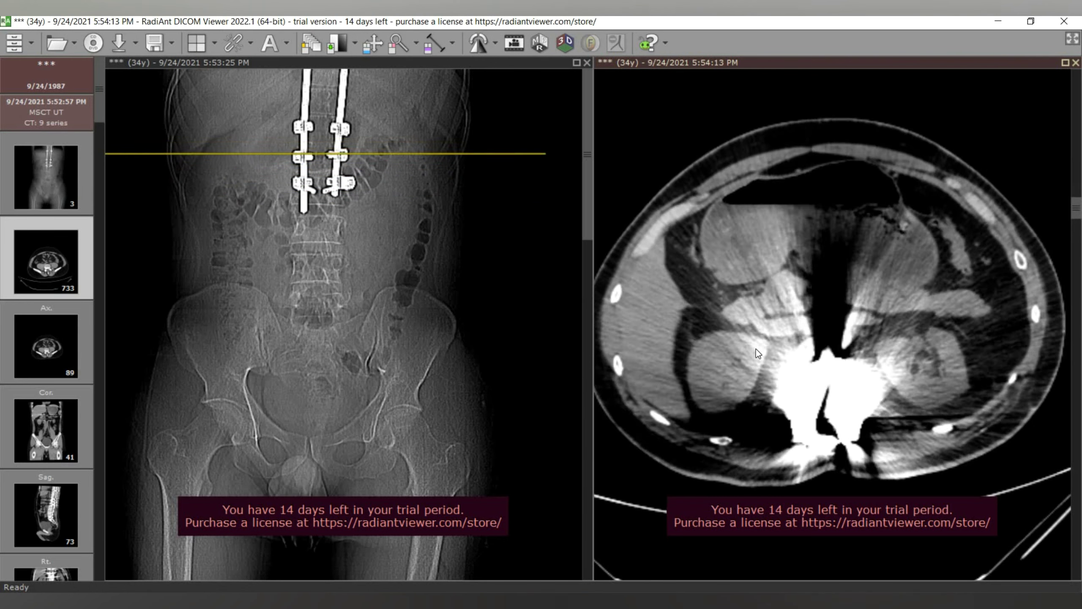
pyautogui.scroll(-9, 754, 348)
pyautogui.scroll(-15, 960, 353)
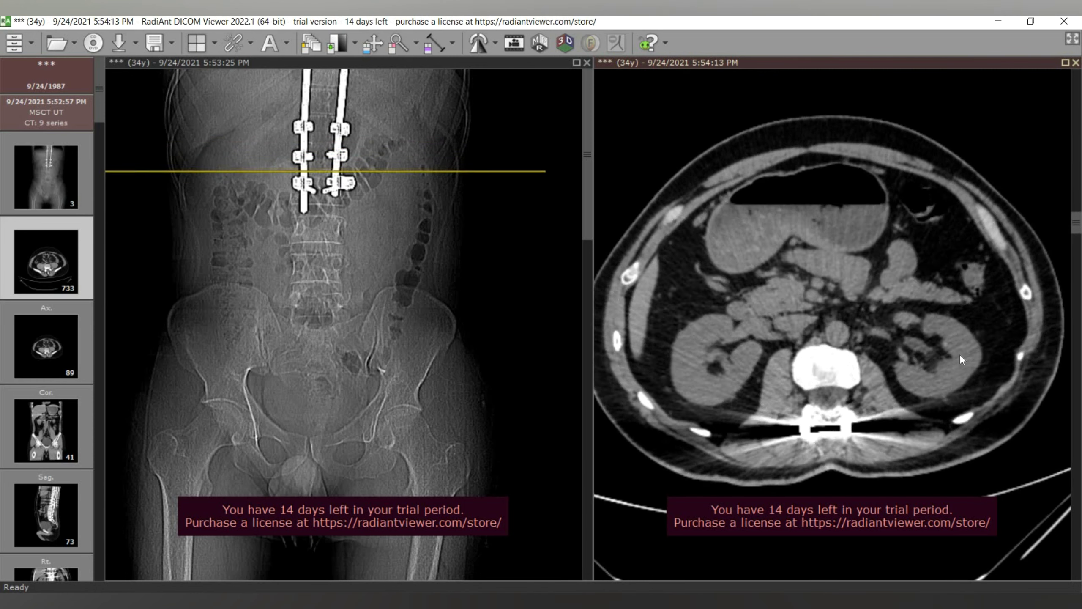
pyautogui.scroll(-4, 950, 364)
pyautogui.scroll(20, 951, 347)
pyautogui.scroll(7, 757, 376)
pyautogui.scroll(4, 733, 359)
pyautogui.scroll(-10, 726, 373)
pyautogui.scroll(-15, 727, 377)
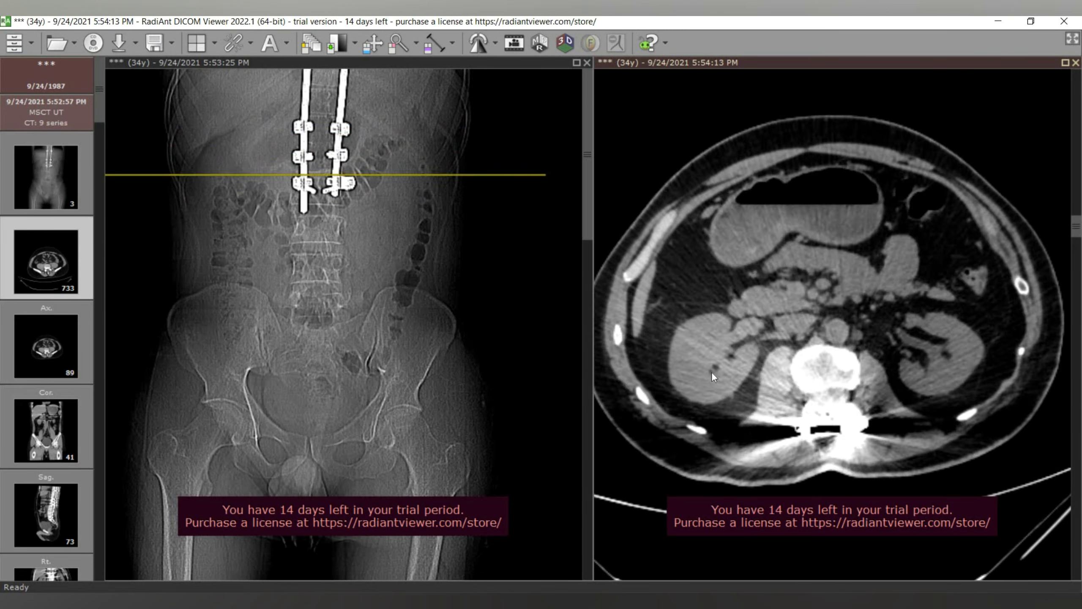
pyautogui.scroll(-9, 712, 371)
pyautogui.scroll(-4, 712, 353)
pyautogui.scroll(10, 717, 346)
pyautogui.scroll(13, 717, 366)
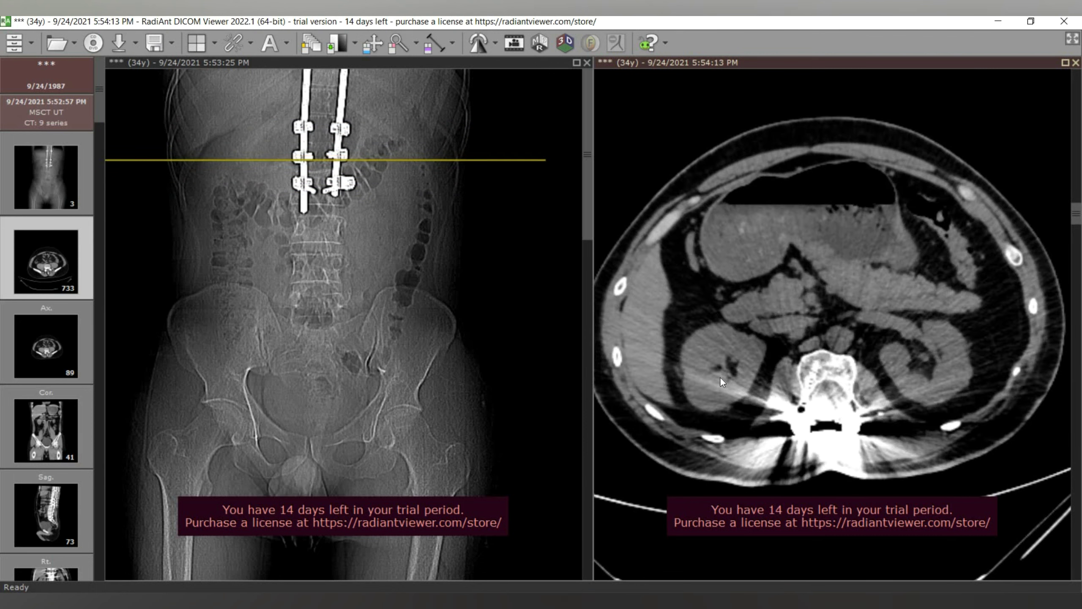
# - Continue down to a lower-abdomen slice just below the kidneys
pyautogui.scroll(-14, 721, 376)
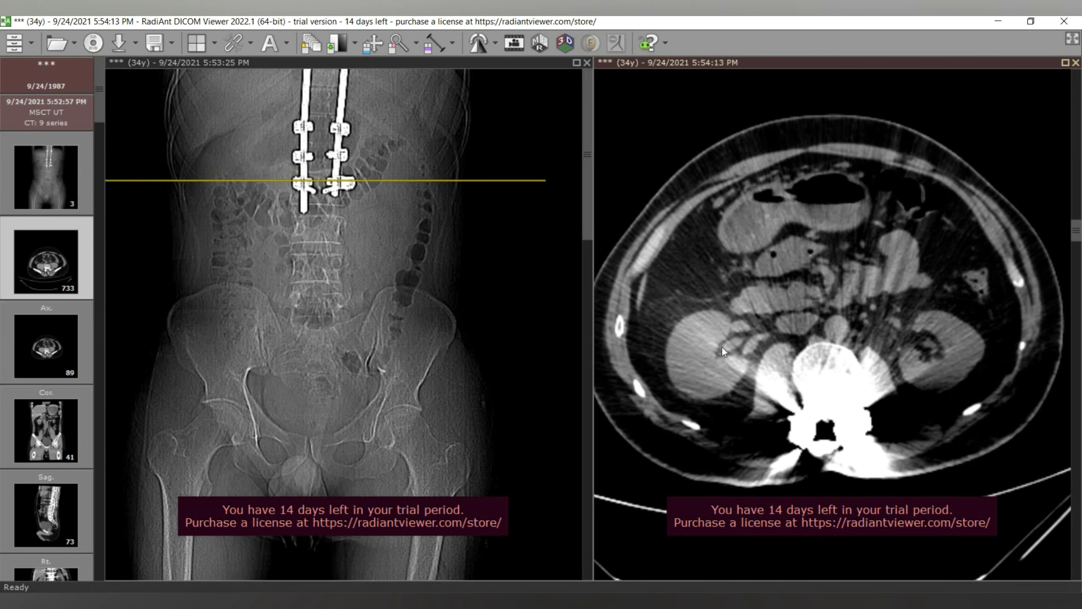
pyautogui.scroll(-12, 723, 351)
pyautogui.scroll(-7, 749, 337)
pyautogui.scroll(-12, 770, 333)
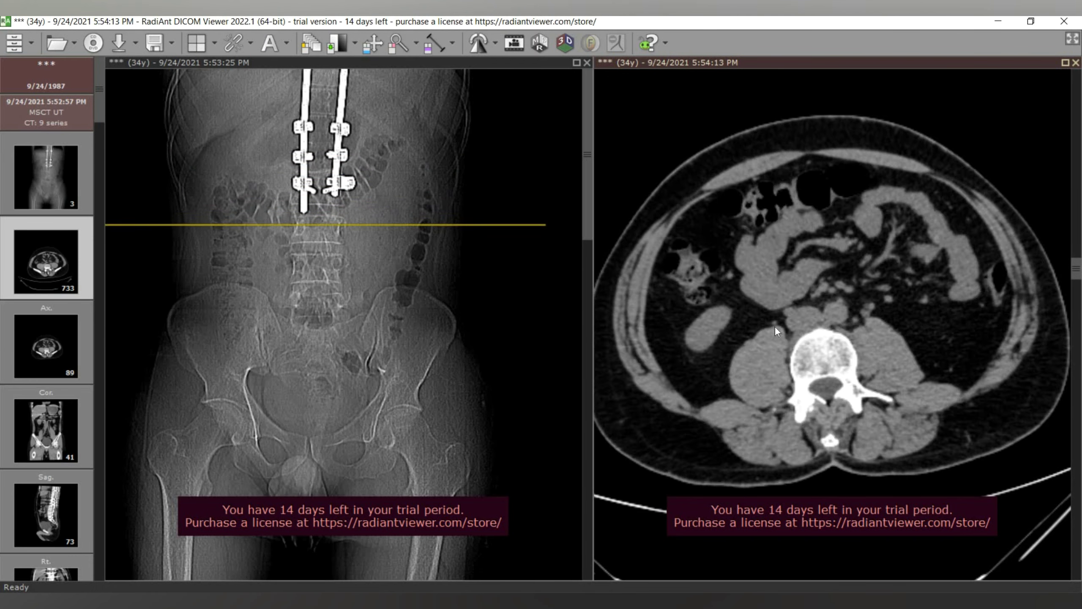
pyautogui.scroll(-15, 777, 325)
# - Move the axial series down through the abdomen to hip level
pyautogui.scroll(-15, 778, 322)
pyautogui.scroll(-8, 779, 317)
pyautogui.scroll(-9, 785, 317)
pyautogui.scroll(-10, 785, 313)
pyautogui.scroll(-9, 789, 318)
pyautogui.scroll(-7, 788, 326)
pyautogui.scroll(-8, 781, 335)
pyautogui.scroll(-11, 782, 341)
pyautogui.scroll(-8, 769, 343)
pyautogui.scroll(-7, 771, 352)
pyautogui.scroll(-7, 766, 376)
pyautogui.scroll(-7, 769, 377)
pyautogui.scroll(-9, 771, 383)
pyautogui.scroll(-7, 787, 372)
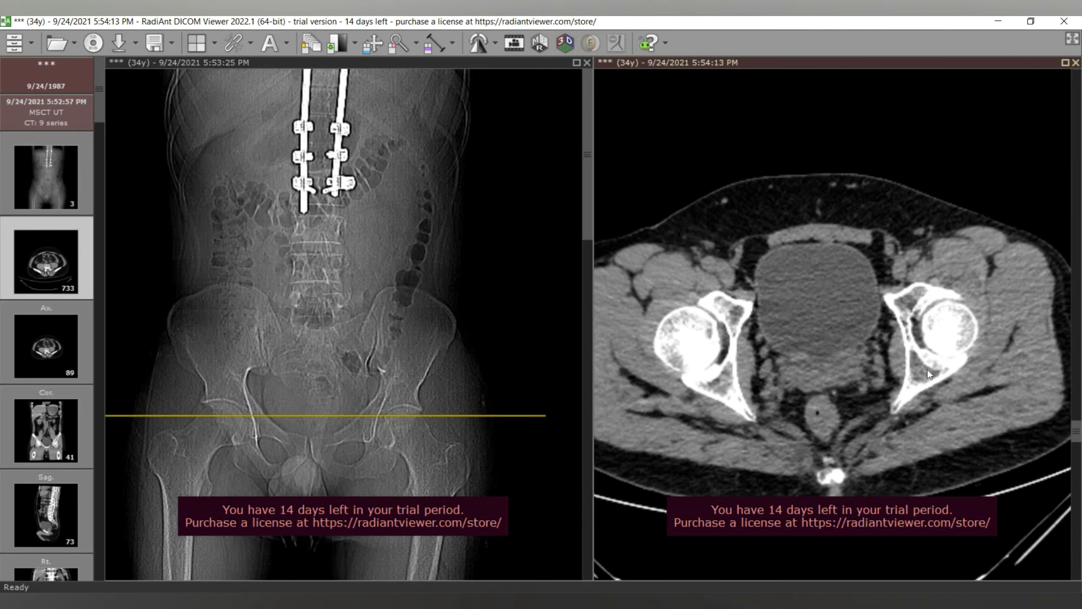
# - Return the axial series to an upper-abdominal slice through both kidneys
pyautogui.scroll(20, 927, 370)
pyautogui.scroll(20, 995, 270)
pyautogui.scroll(15, 971, 328)
pyautogui.scroll(-20, 967, 269)
pyautogui.scroll(16, 966, 384)
# - Scan the kidney-level axial slices for small bright stones, ending on a mid-kidney slice
pyautogui.scroll(-4, 963, 320)
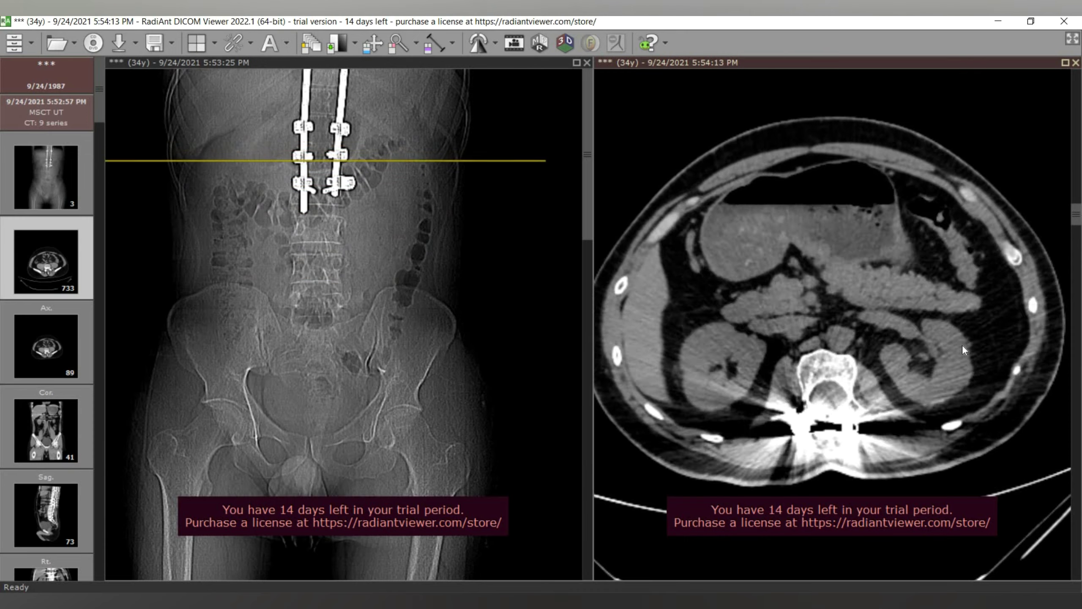
pyautogui.scroll(-14, 964, 366)
pyautogui.scroll(16, 962, 363)
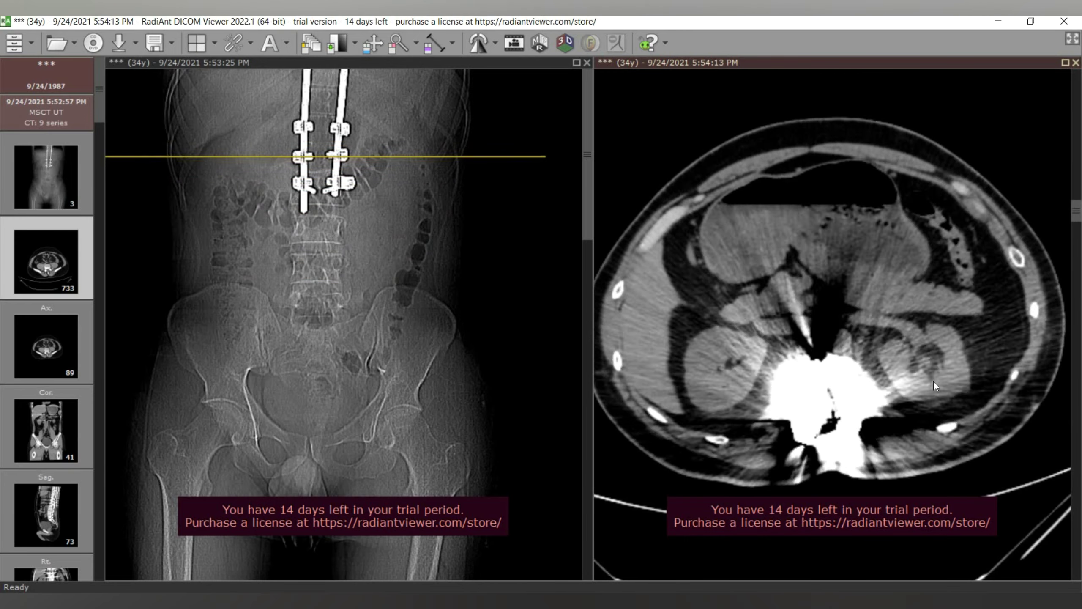
pyautogui.scroll(12, 933, 384)
pyautogui.scroll(-4, 921, 380)
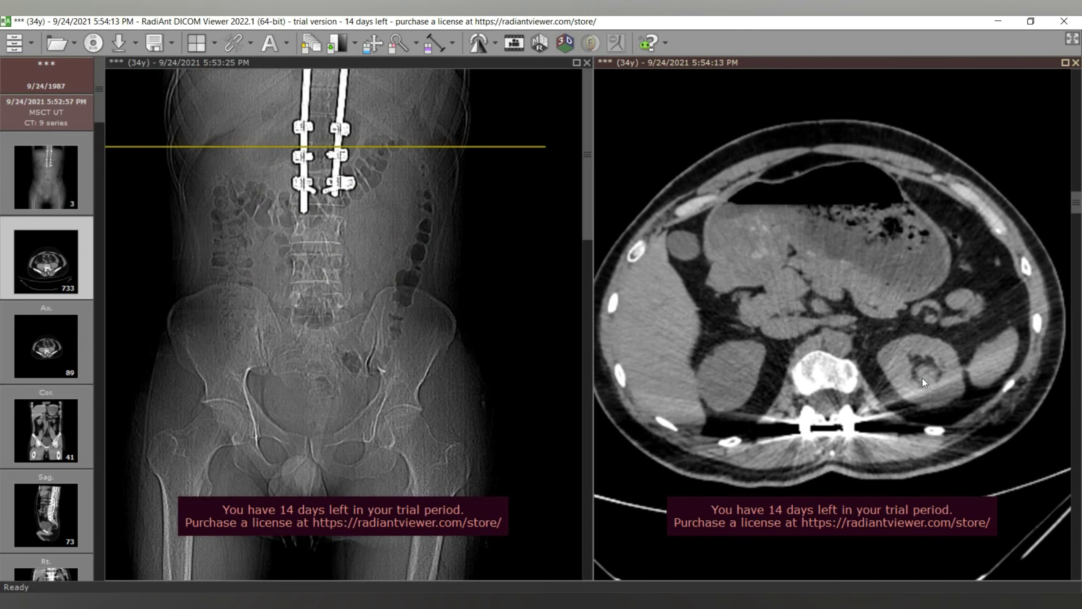
pyautogui.scroll(-11, 921, 377)
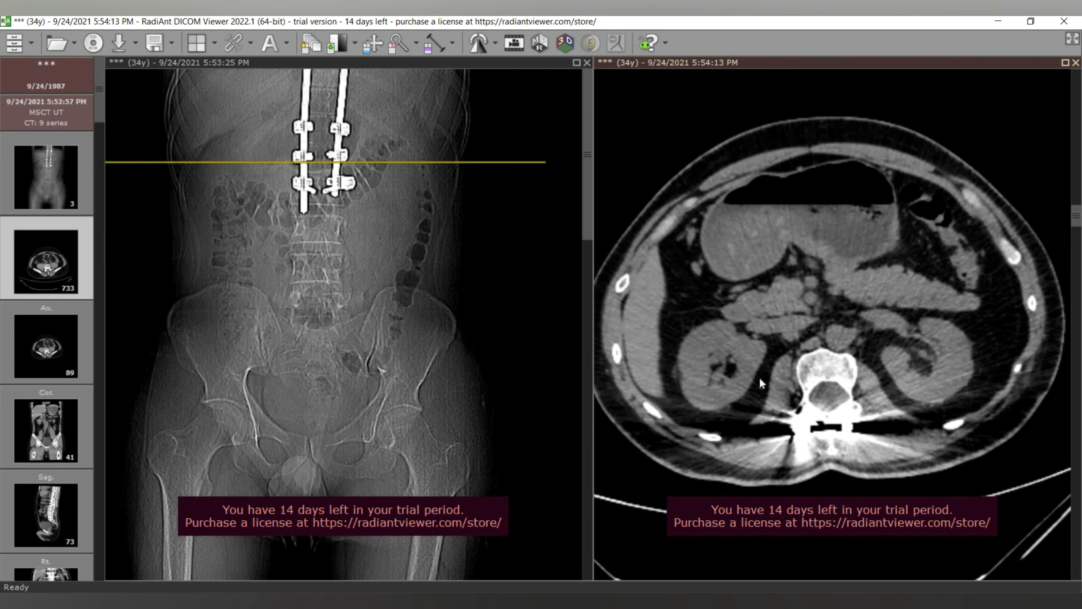
pyautogui.scroll(-7, 918, 363)
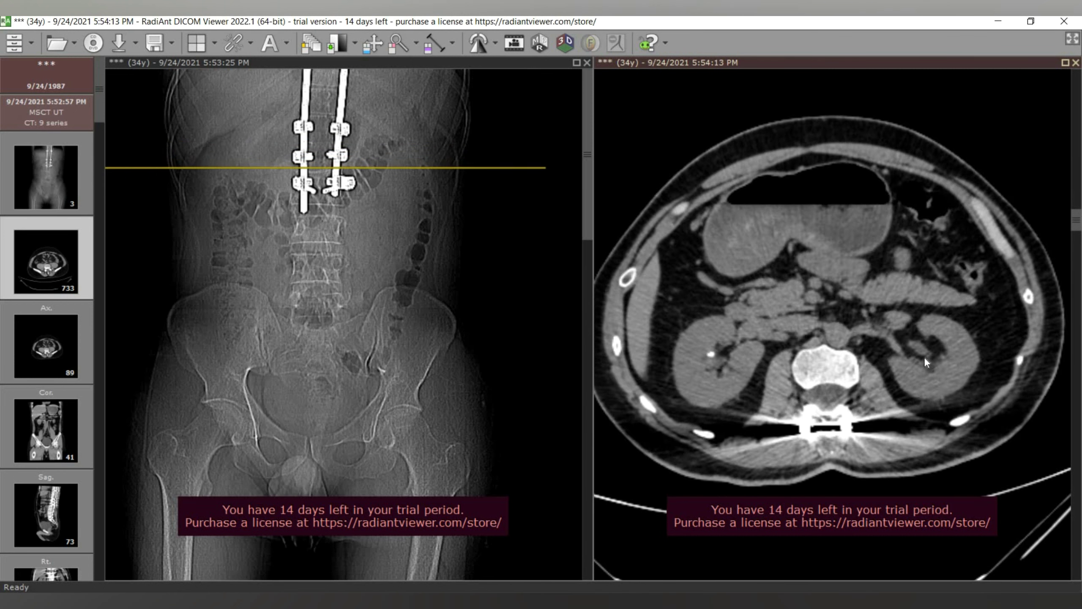
pyautogui.scroll(-7, 917, 349)
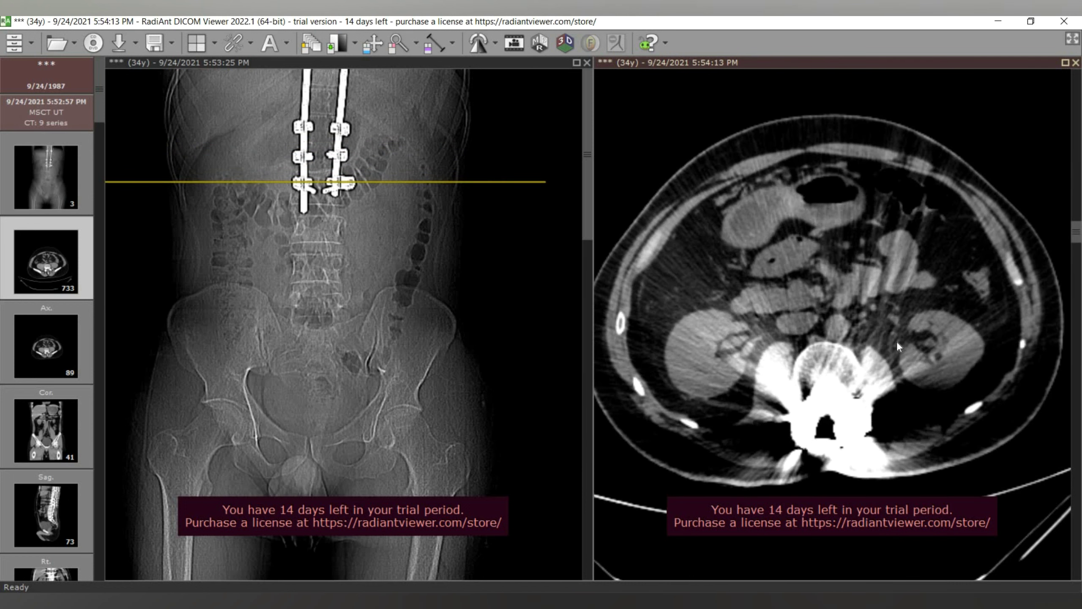
pyautogui.scroll(4, 896, 342)
pyautogui.scroll(-3, 907, 341)
pyautogui.scroll(-5, 900, 335)
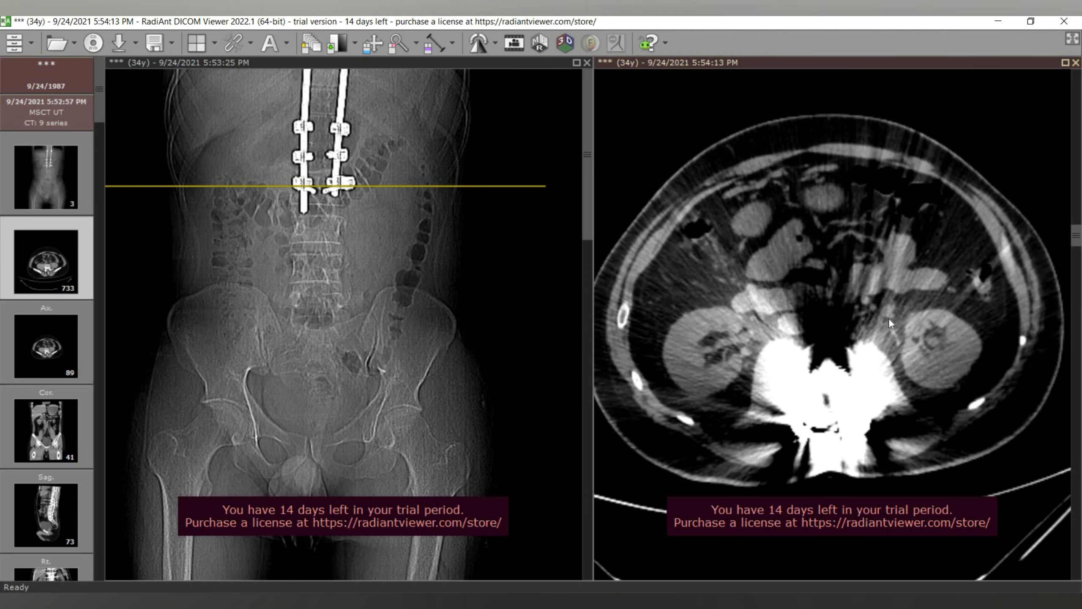
pyautogui.scroll(-5, 889, 318)
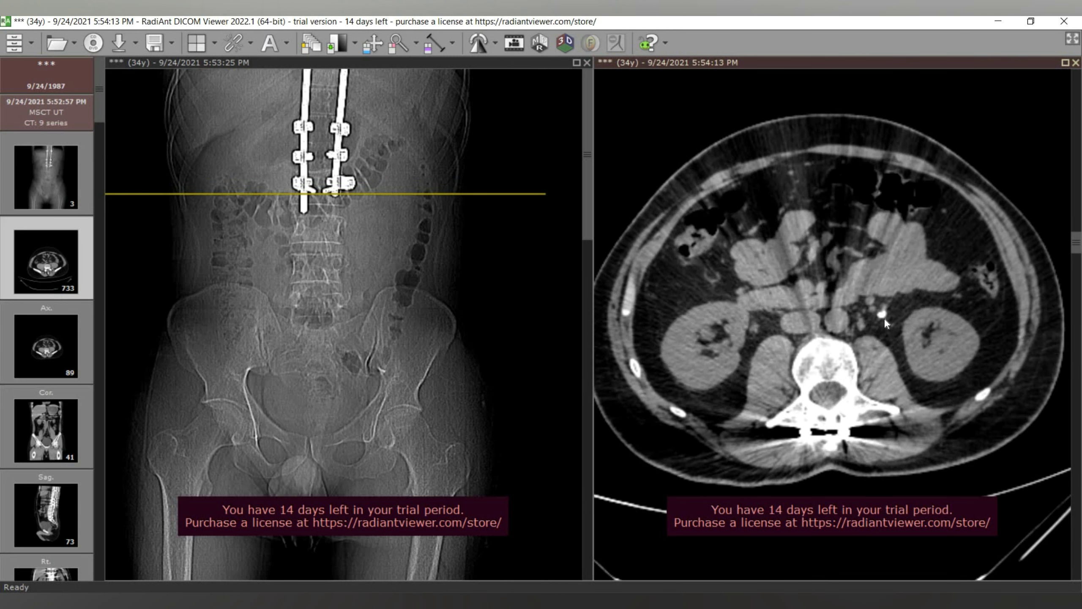
pyautogui.scroll(-2, 884, 319)
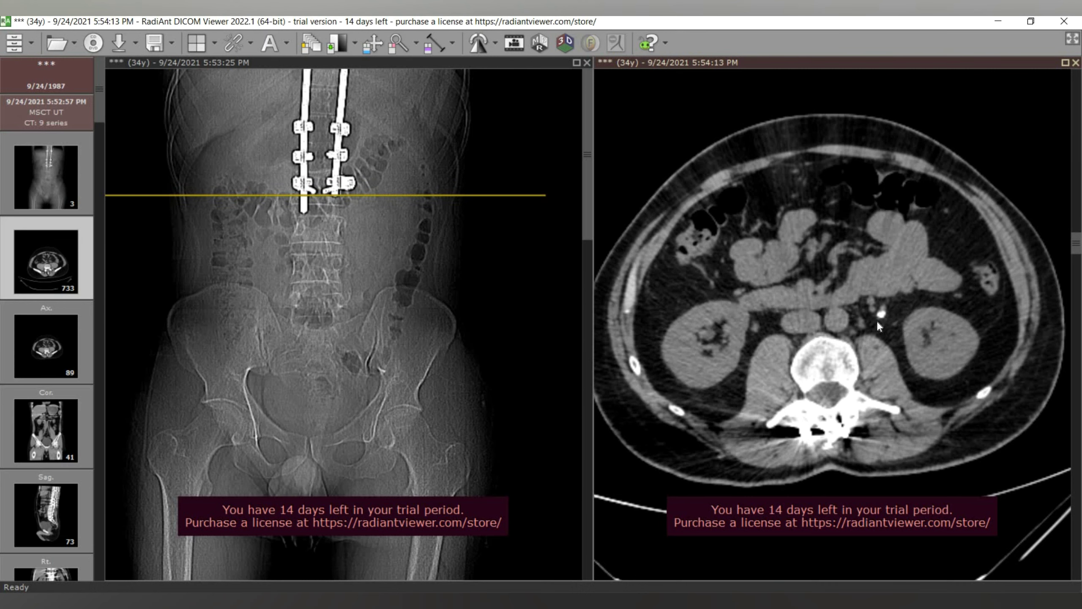
pyautogui.scroll(4, 876, 318)
pyautogui.scroll(-3, 887, 318)
pyautogui.scroll(4, 885, 318)
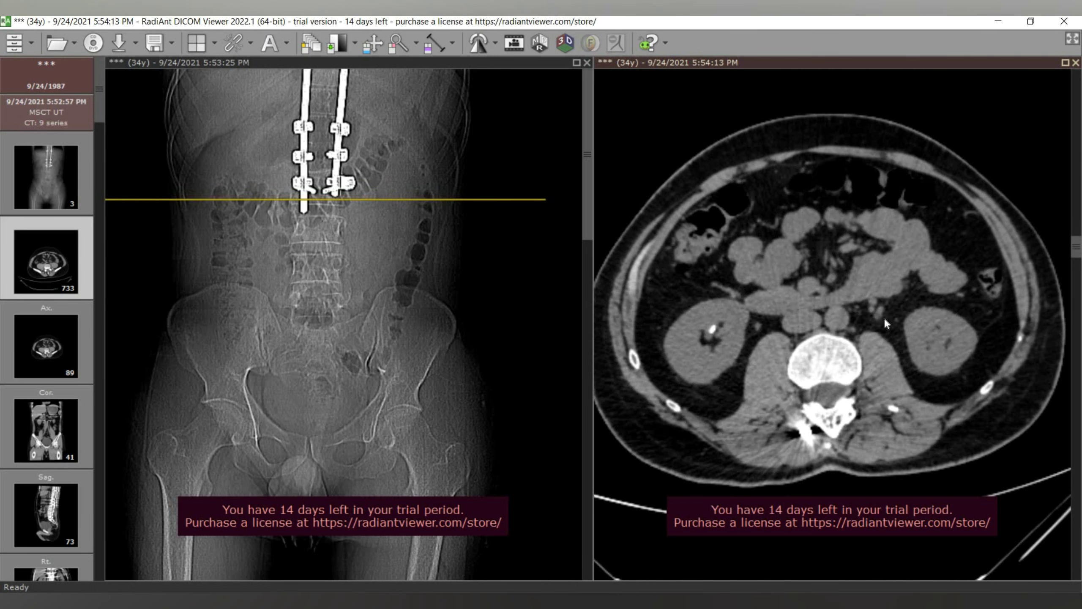
pyautogui.scroll(-6, 886, 319)
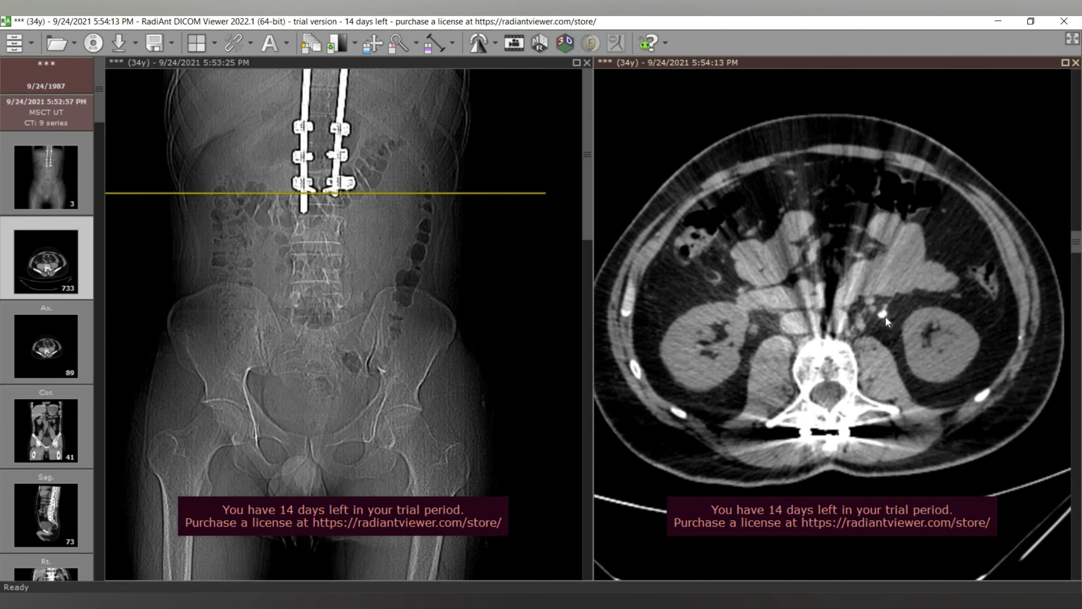
pyautogui.scroll(18, 878, 323)
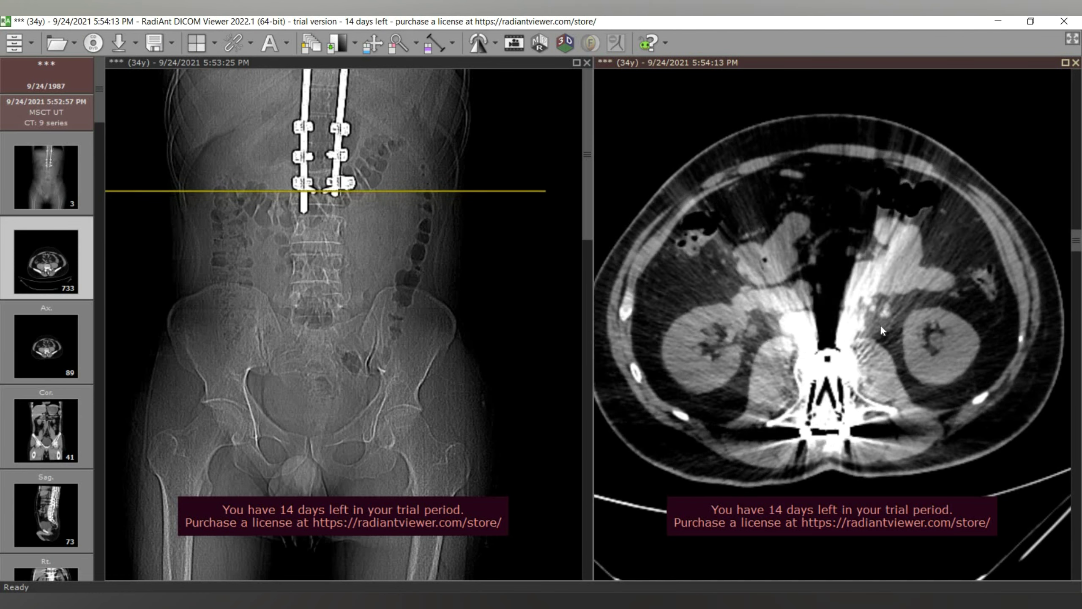
pyautogui.scroll(20, 931, 352)
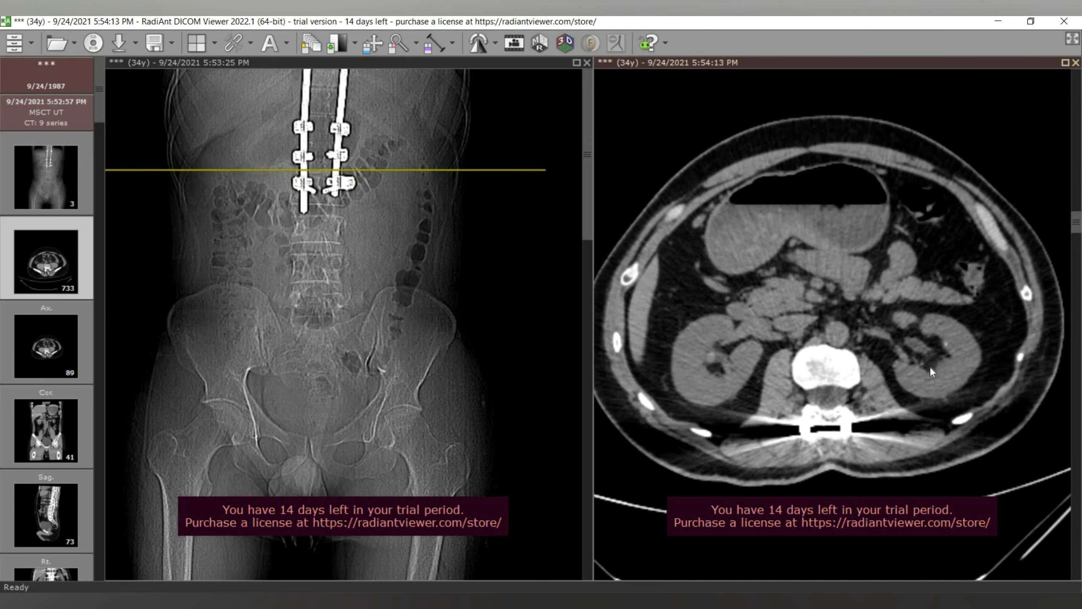
pyautogui.scroll(20, 956, 327)
pyautogui.scroll(-20, 973, 321)
# - Page the axial series down through the pelvis past the hips
pyautogui.scroll(-20, 870, 337)
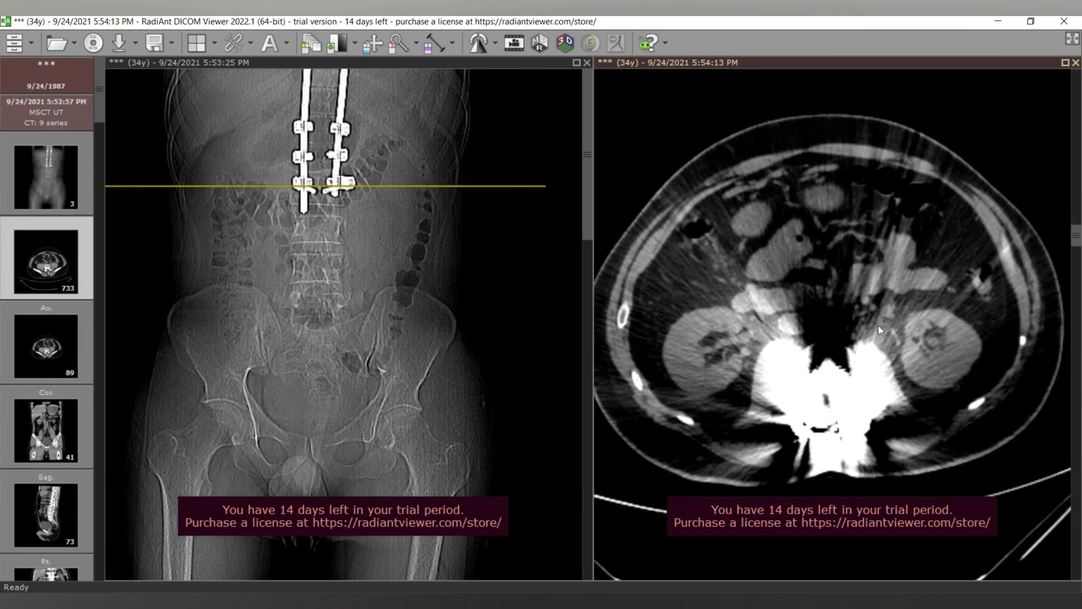
pyautogui.scroll(-20, 873, 324)
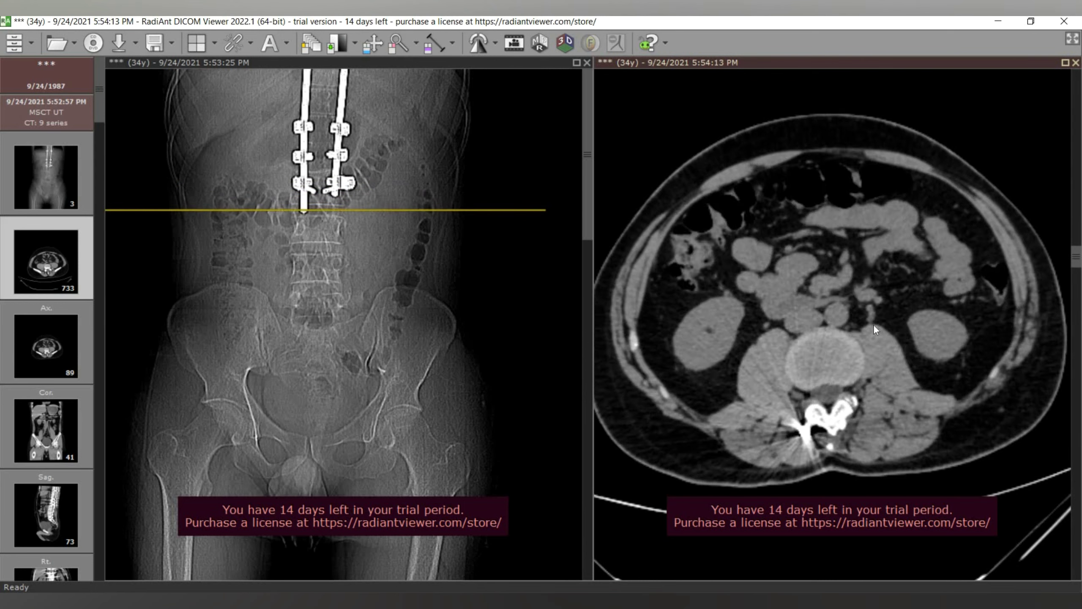
pyautogui.scroll(-13, 866, 319)
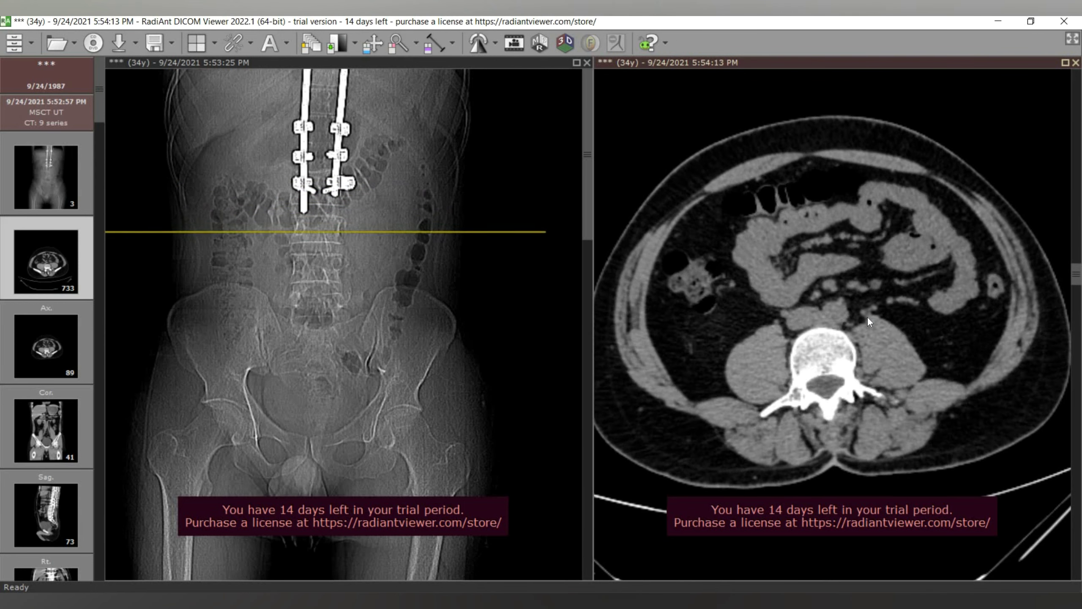
pyautogui.scroll(-9, 864, 318)
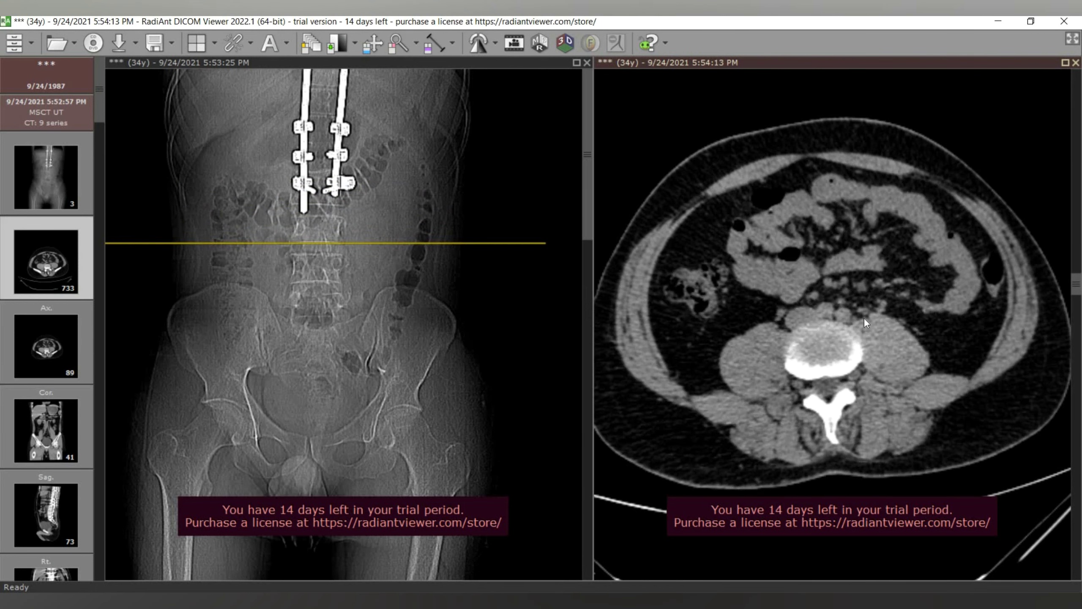
pyautogui.scroll(-13, 863, 317)
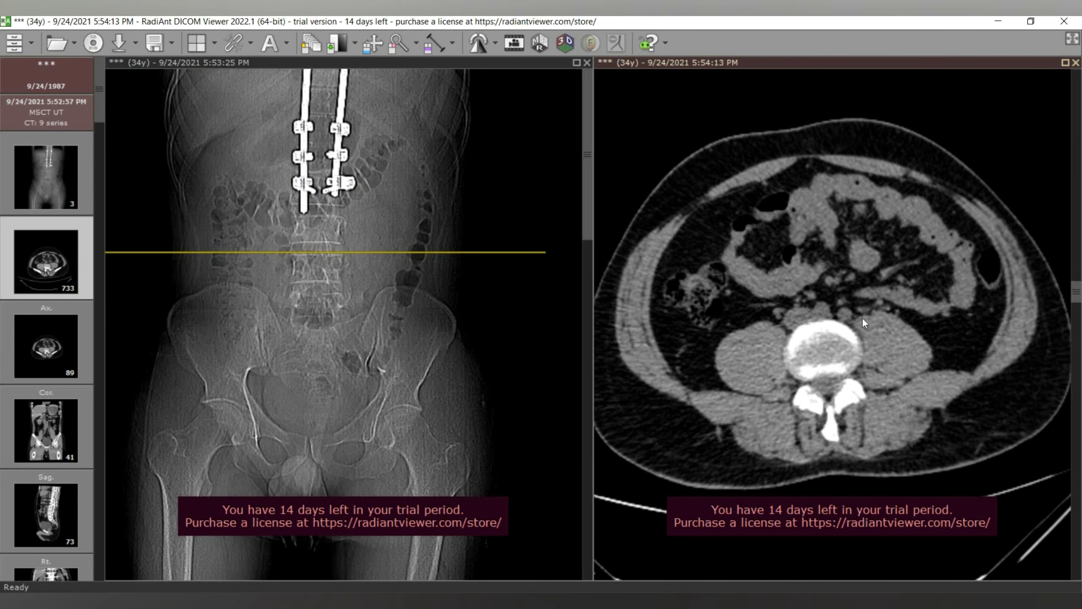
pyautogui.scroll(-20, 868, 307)
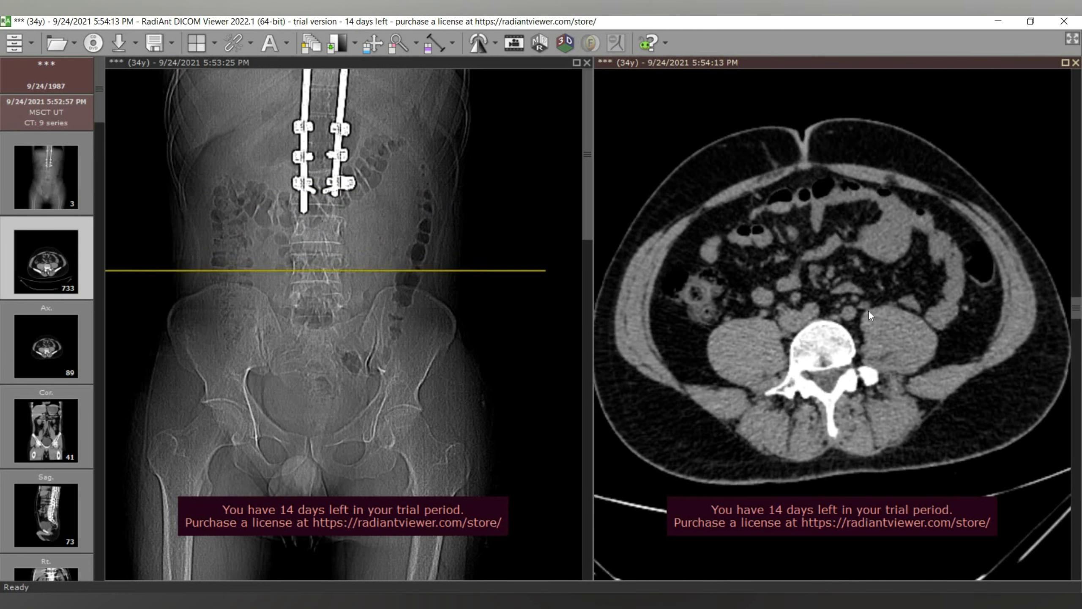
pyautogui.scroll(-16, 867, 306)
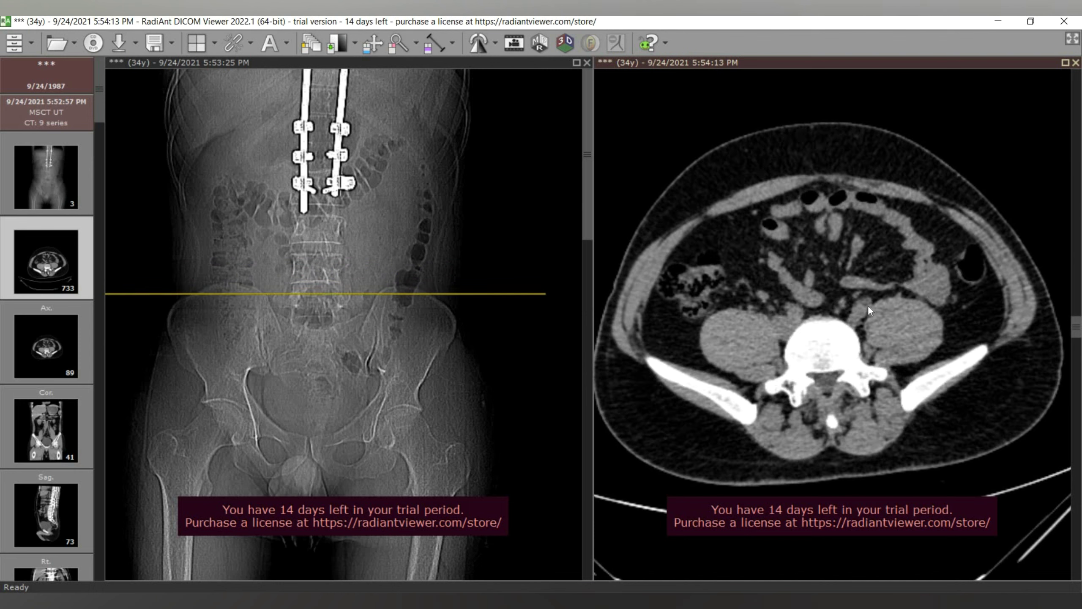
pyautogui.scroll(-17, 866, 312)
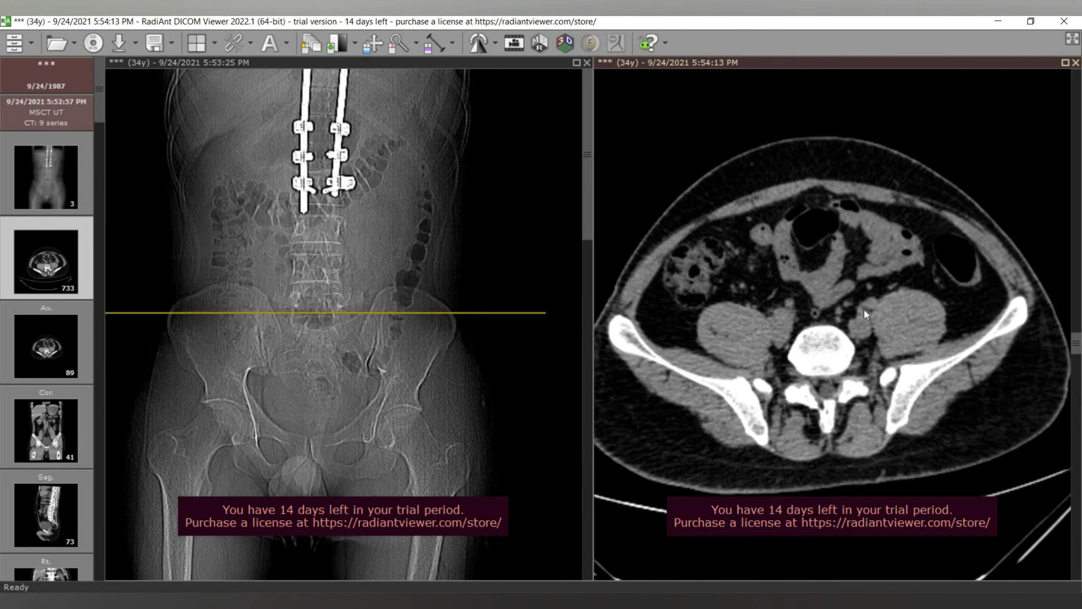
pyautogui.scroll(-15, 865, 318)
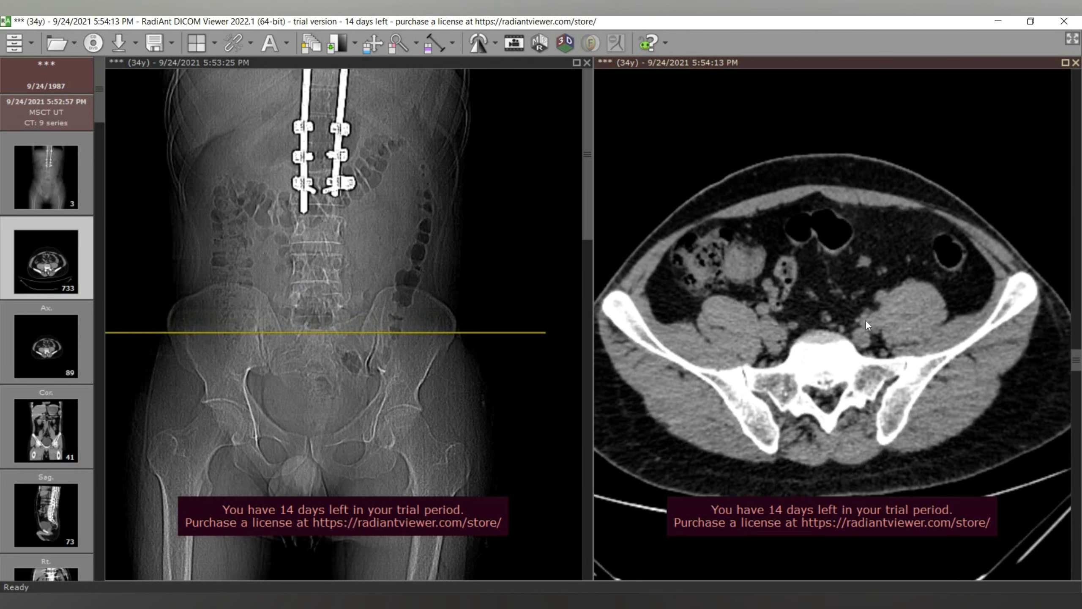
pyautogui.scroll(-13, 868, 326)
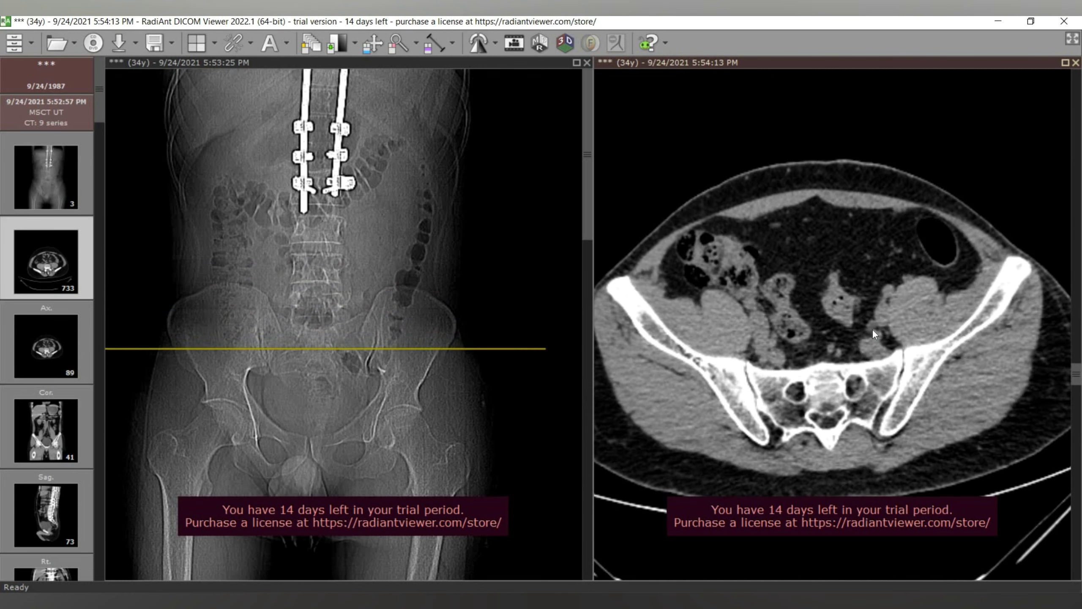
pyautogui.scroll(-13, 875, 335)
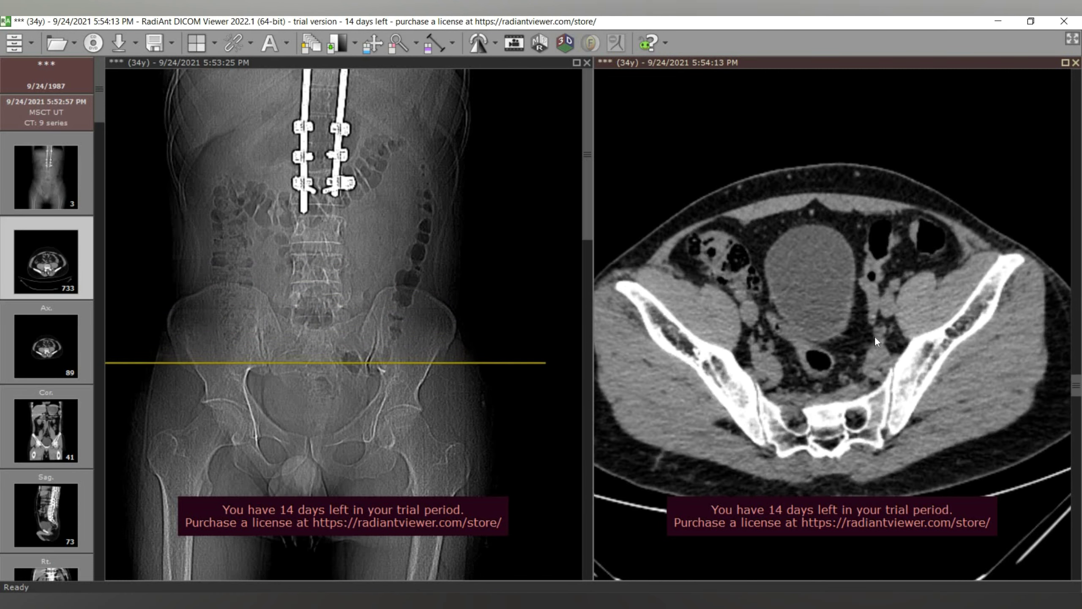
pyautogui.scroll(-13, 877, 355)
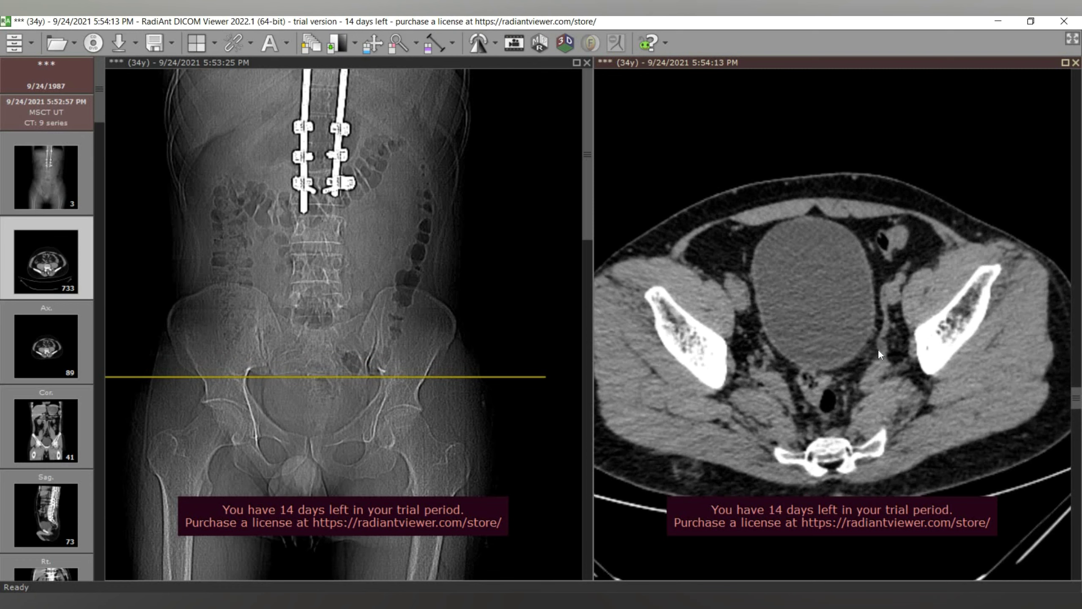
pyautogui.scroll(-14, 871, 365)
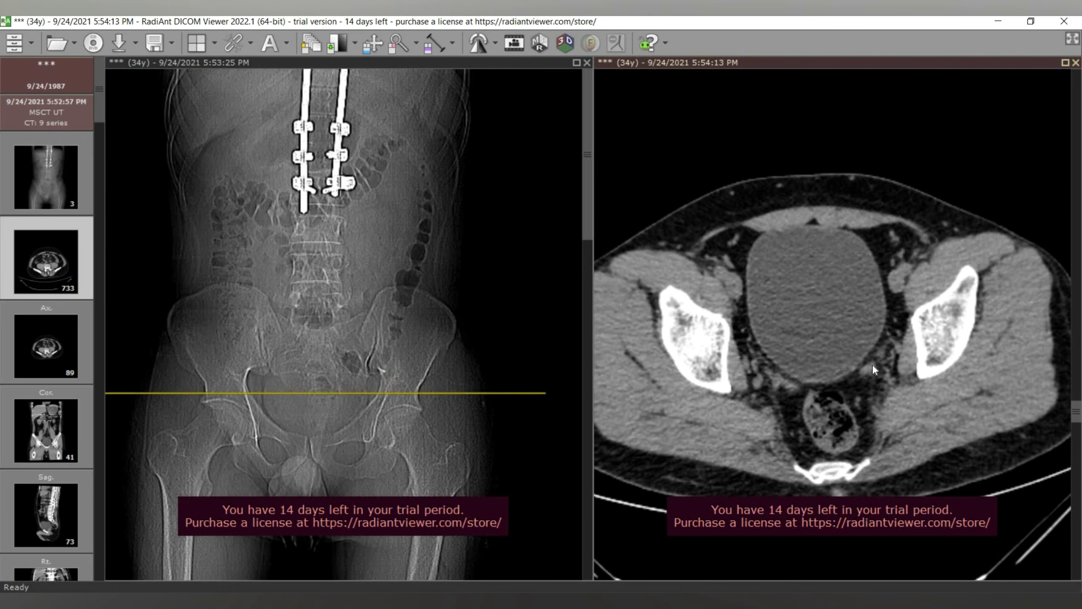
pyautogui.scroll(-5, 868, 363)
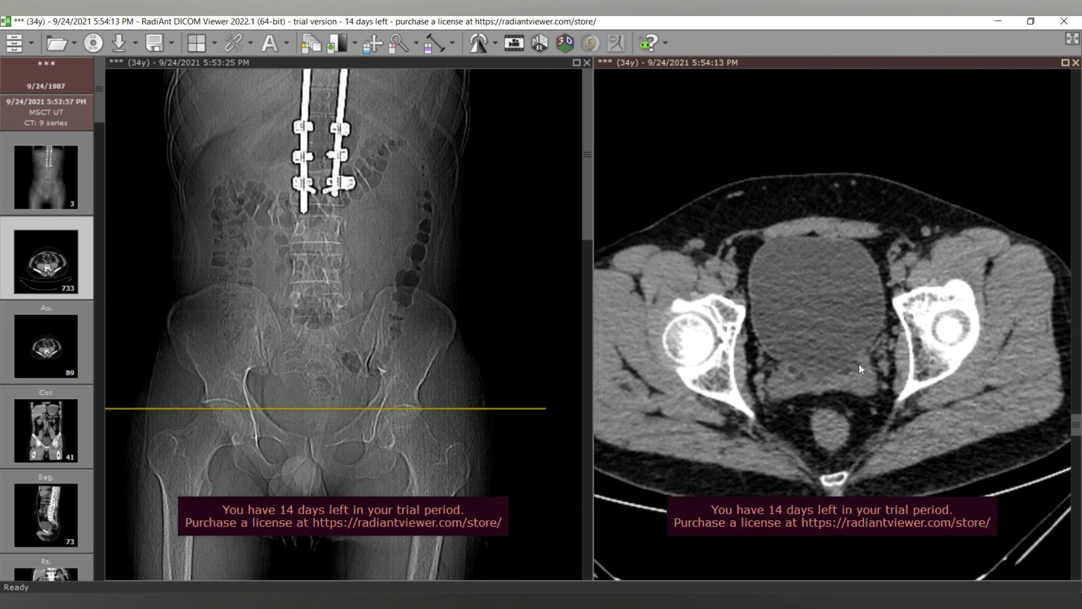
pyautogui.scroll(-13, 901, 355)
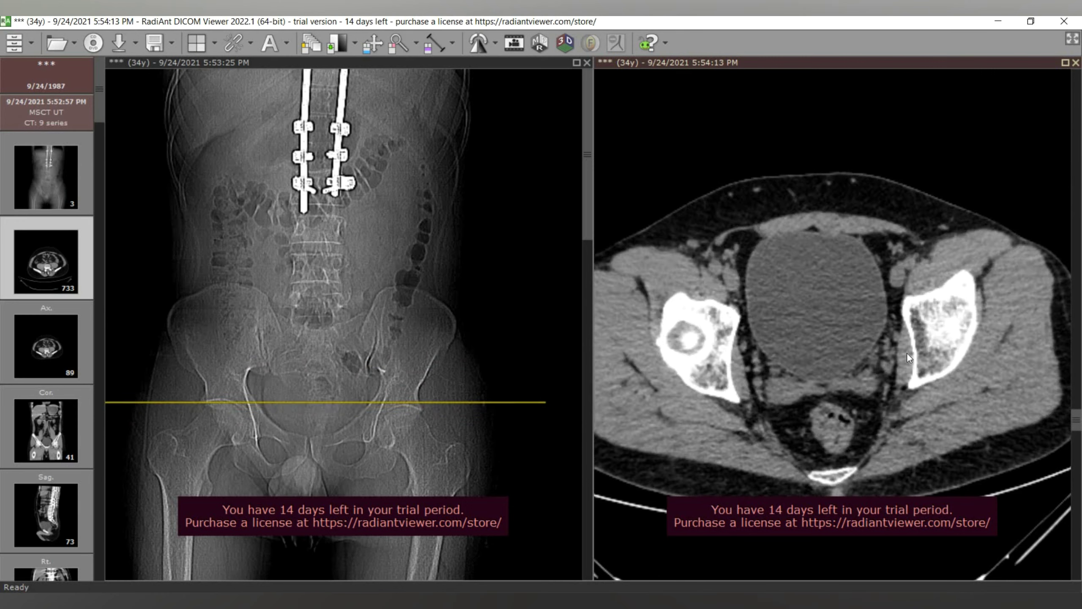
# - Settle the axial view on a low-pelvis slice through the pubic bones
pyautogui.scroll(20, 843, 308)
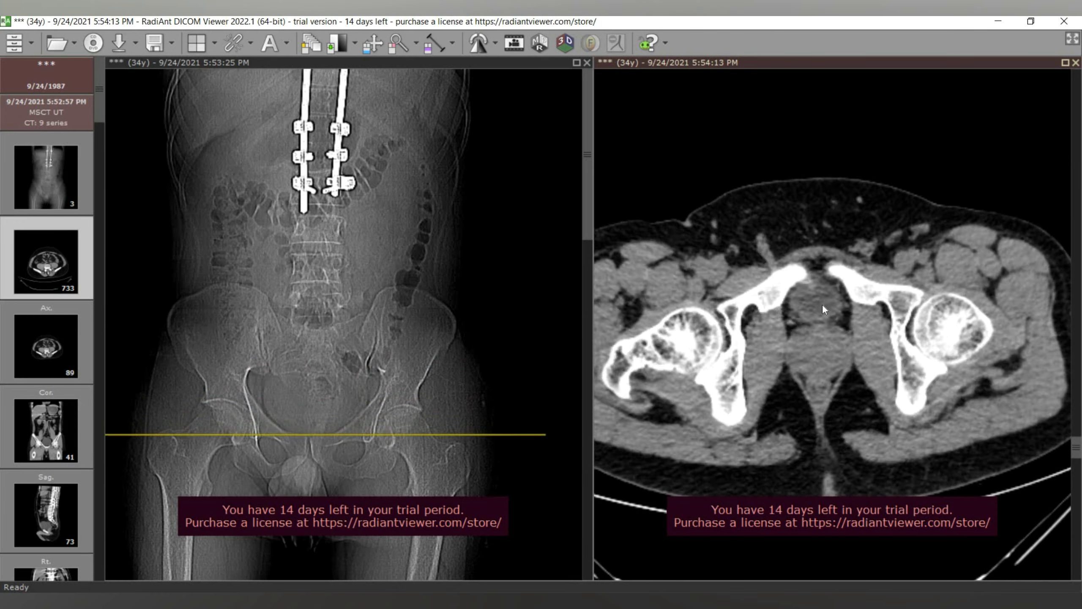
pyautogui.scroll(20, 903, 223)
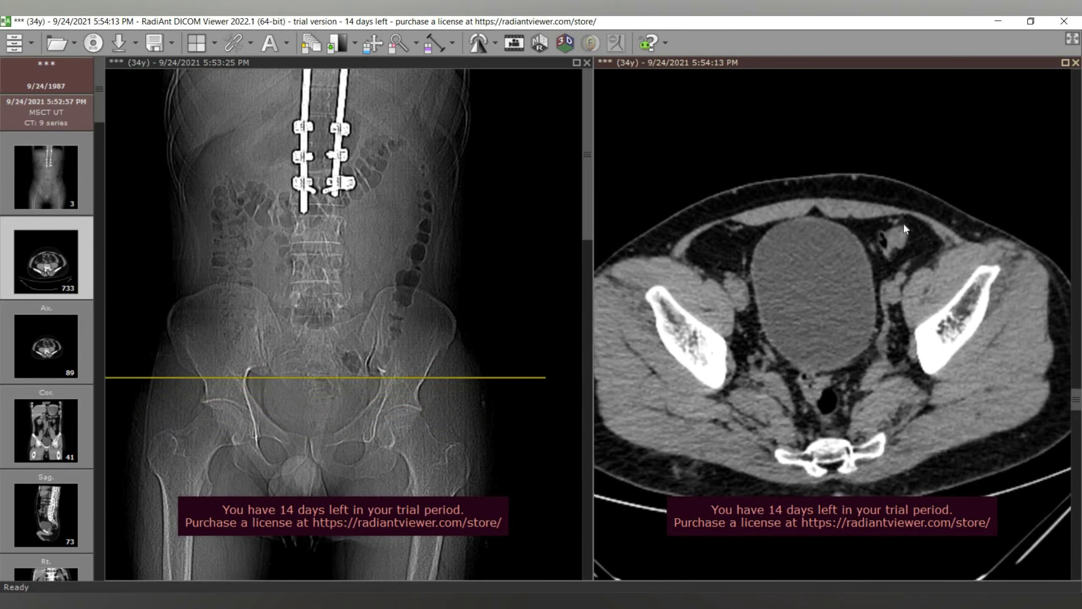
pyautogui.scroll(-20, 887, 252)
pyautogui.scroll(-4, 785, 266)
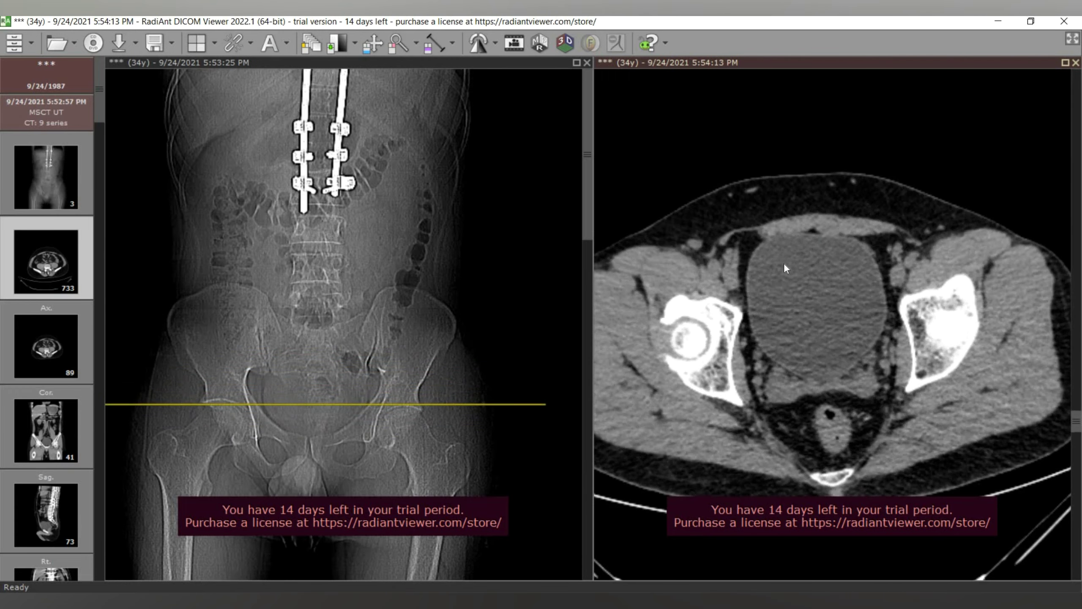
pyautogui.scroll(-20, 897, 369)
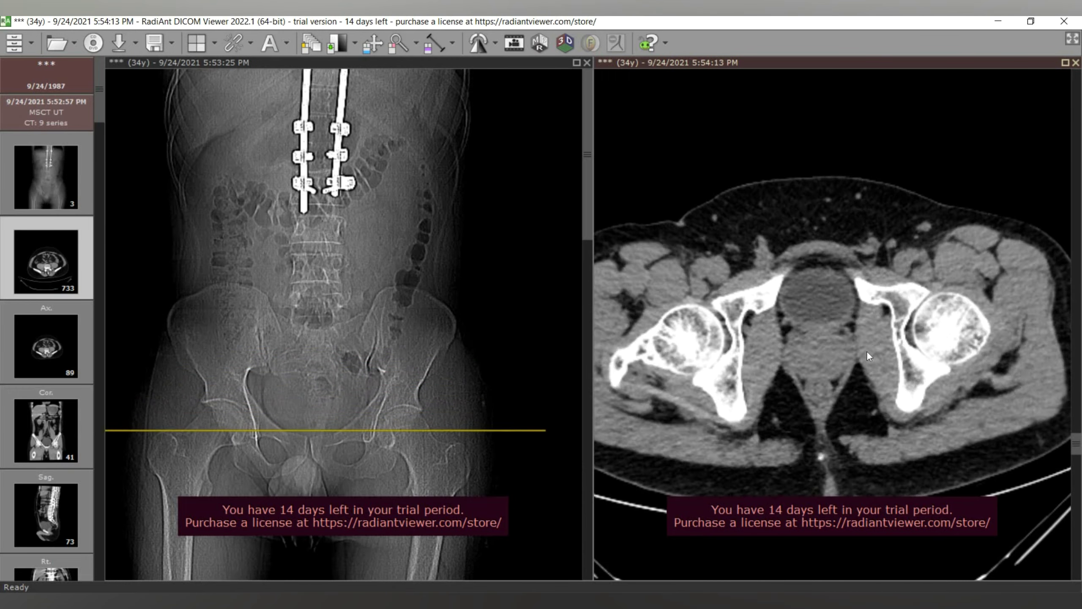
pyautogui.scroll(20, 876, 329)
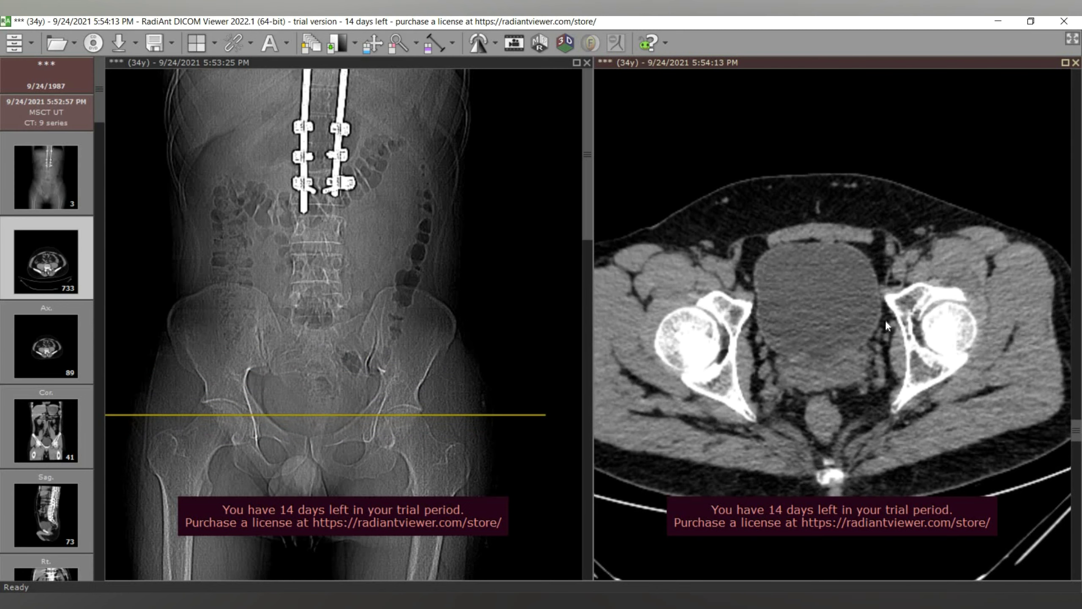
pyautogui.scroll(-20, 891, 310)
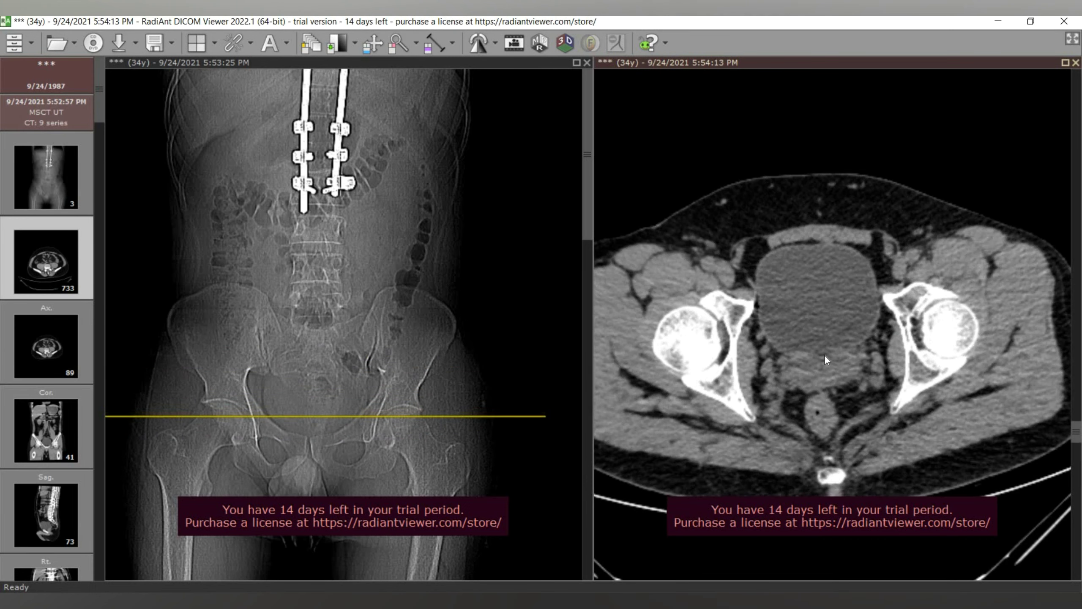
pyautogui.scroll(-2, 833, 345)
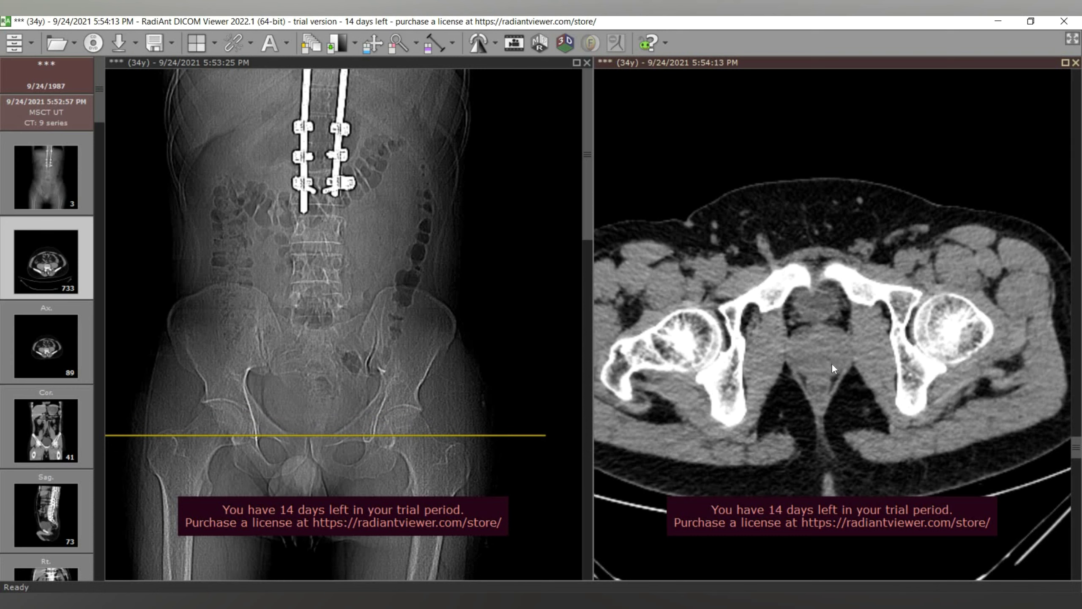
pyautogui.scroll(10, 830, 372)
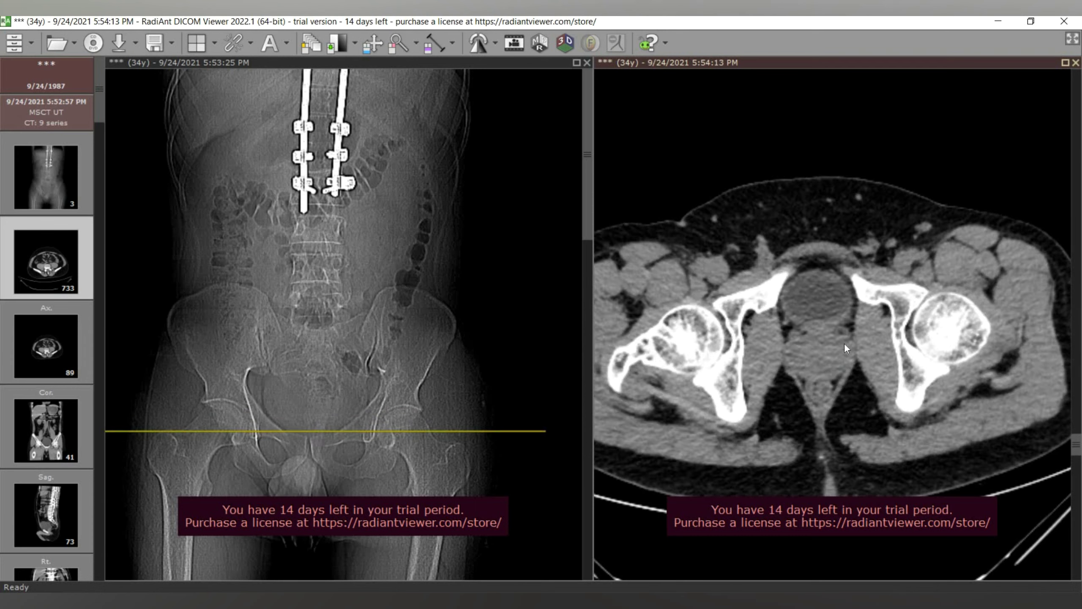
pyautogui.scroll(-20, 865, 357)
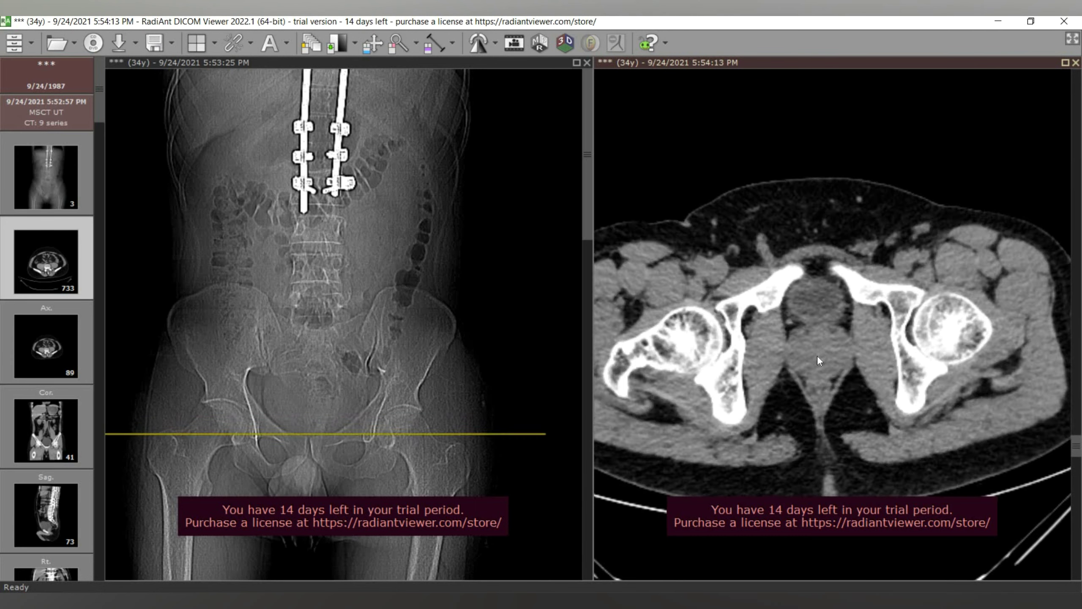
pyautogui.scroll(20, 819, 370)
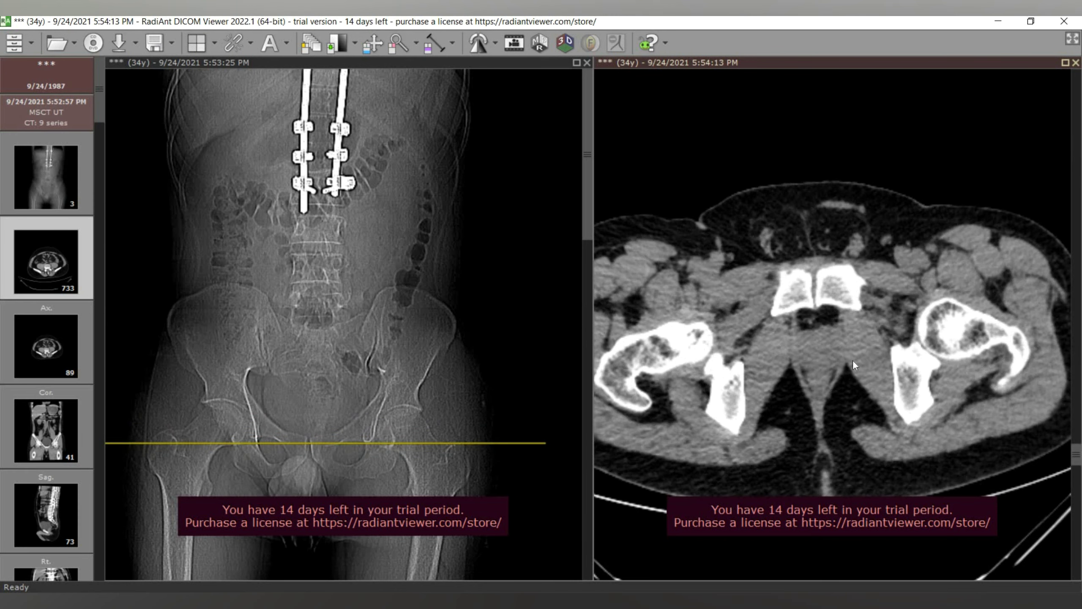
# - Scroll the axial CT up to a kidney slice, reference line near the lowest fixation screws
pyautogui.scroll(20, 866, 393)
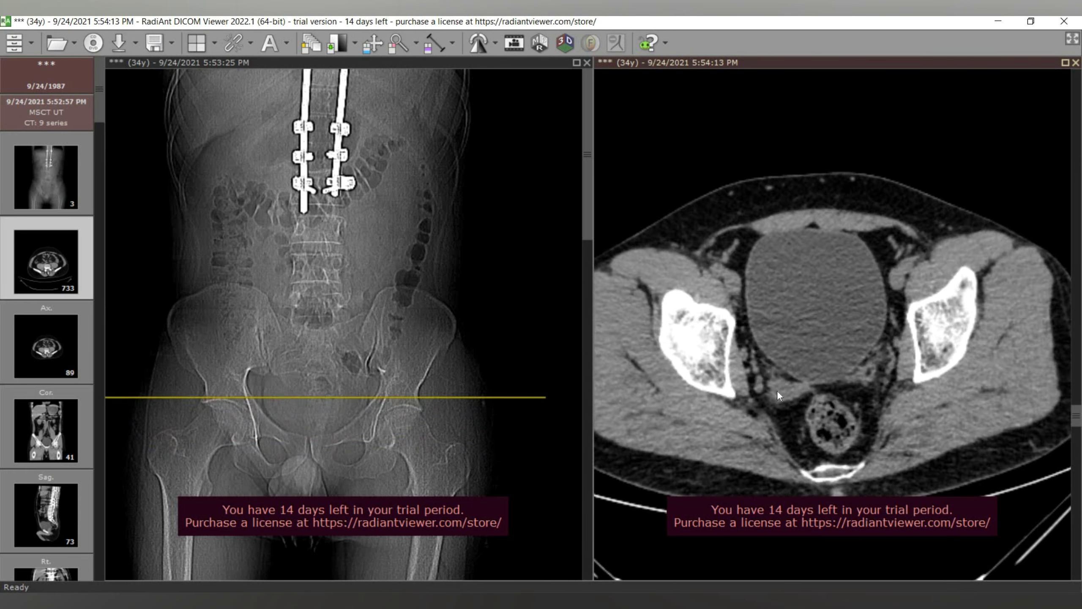
pyautogui.scroll(20, 894, 253)
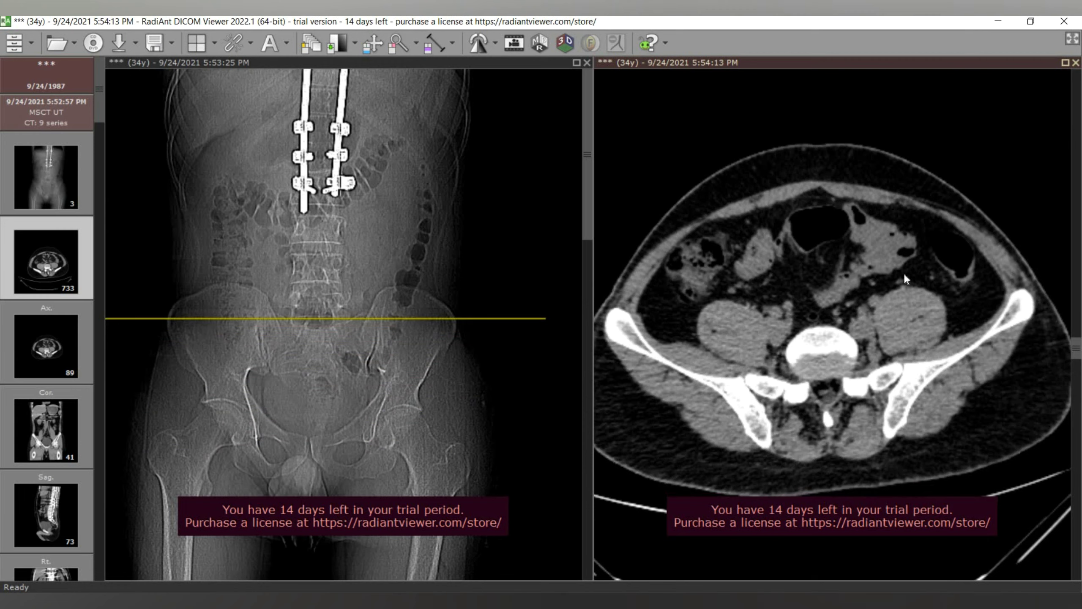
pyautogui.scroll(20, 910, 341)
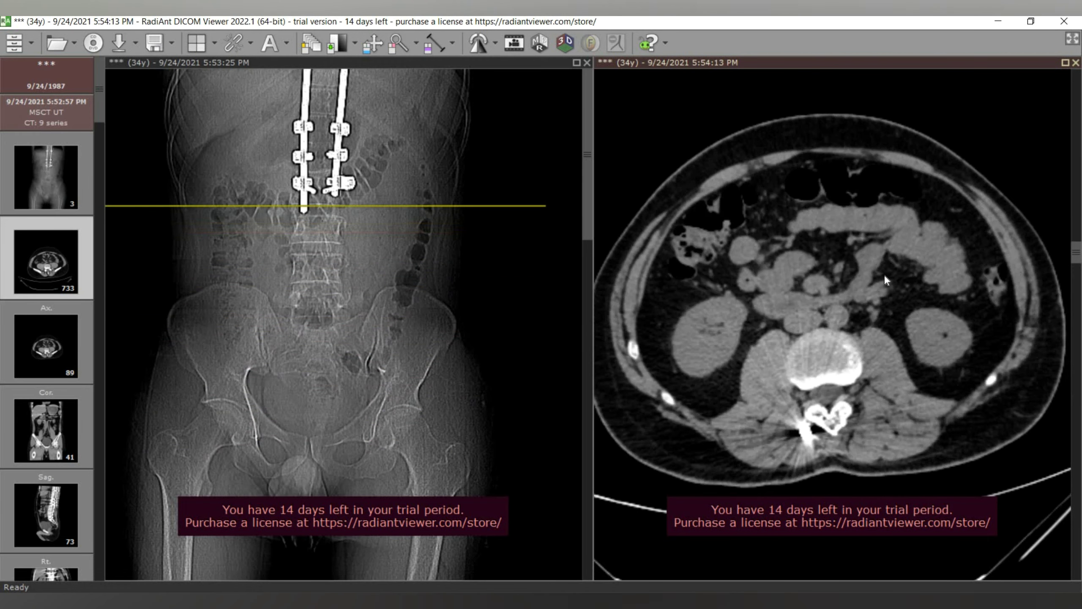
pyautogui.scroll(20, 911, 273)
pyautogui.scroll(-20, 912, 298)
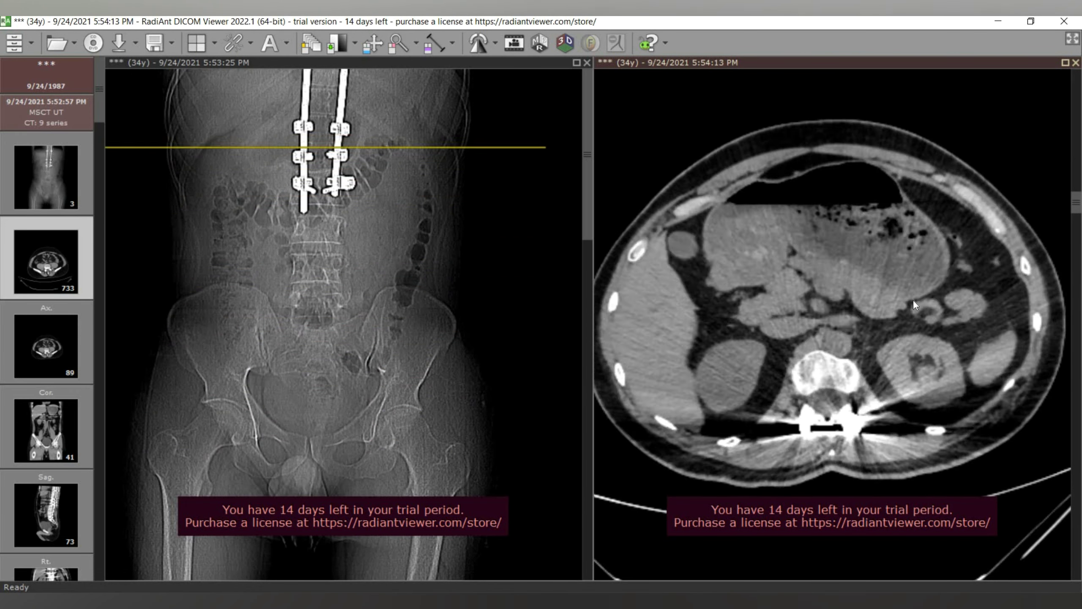
pyautogui.scroll(20, 914, 326)
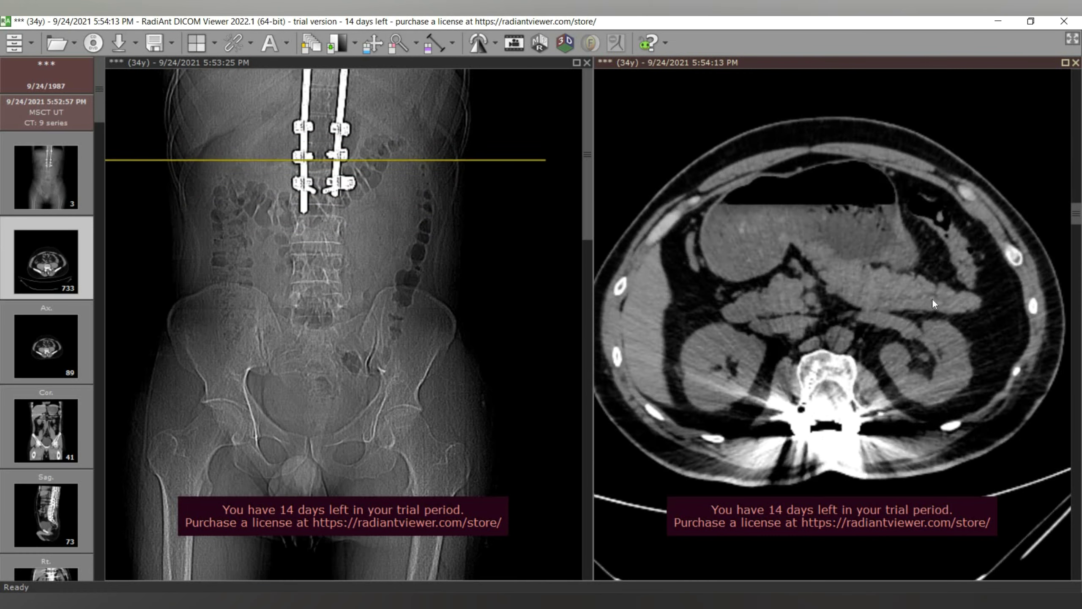
pyautogui.scroll(-10, 945, 291)
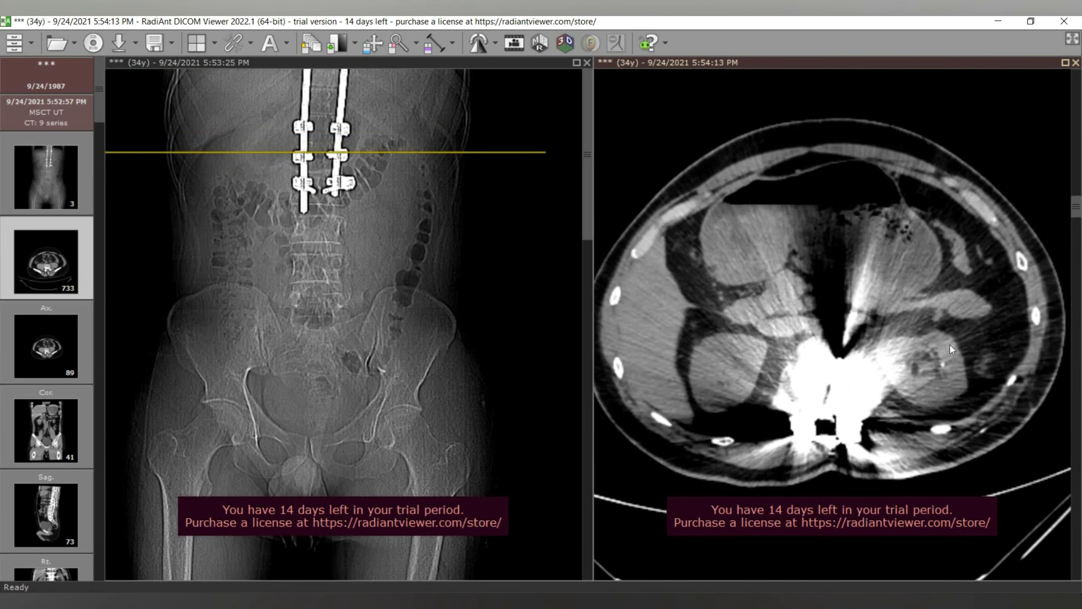
pyautogui.scroll(-2, 771, 350)
pyautogui.scroll(4, 736, 365)
pyautogui.scroll(-6, 743, 340)
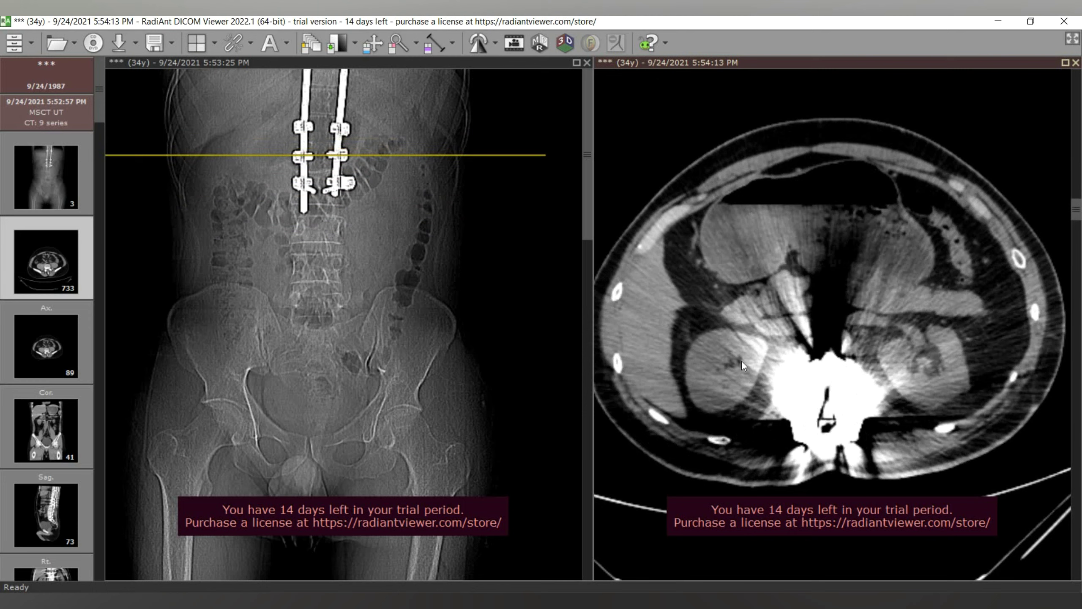
pyautogui.scroll(-9, 722, 377)
pyautogui.scroll(6, 724, 374)
pyautogui.scroll(-4, 727, 370)
pyautogui.scroll(-20, 727, 411)
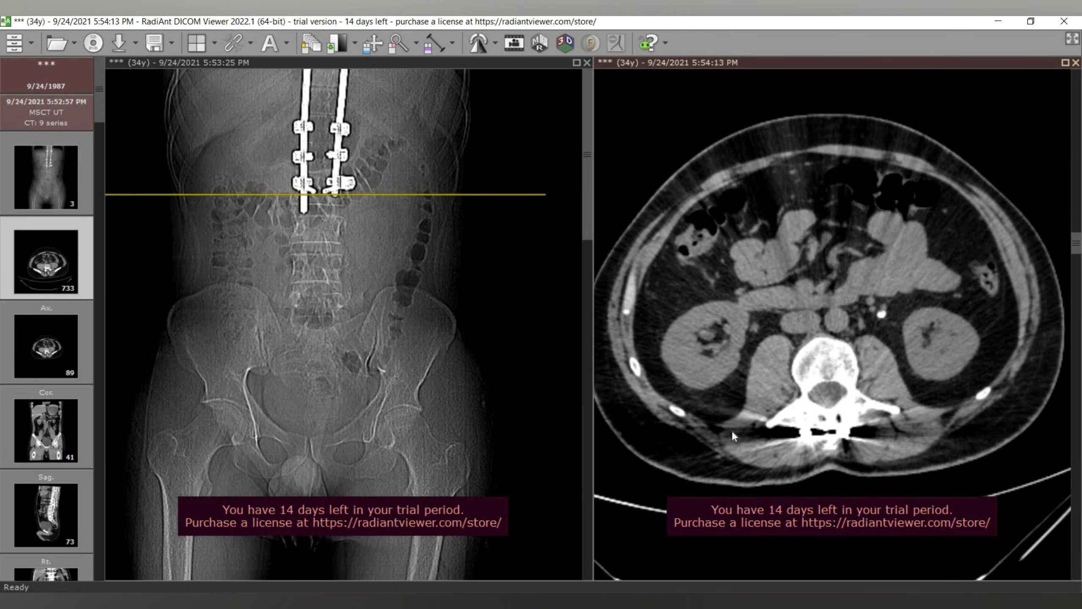
pyautogui.scroll(20, 732, 420)
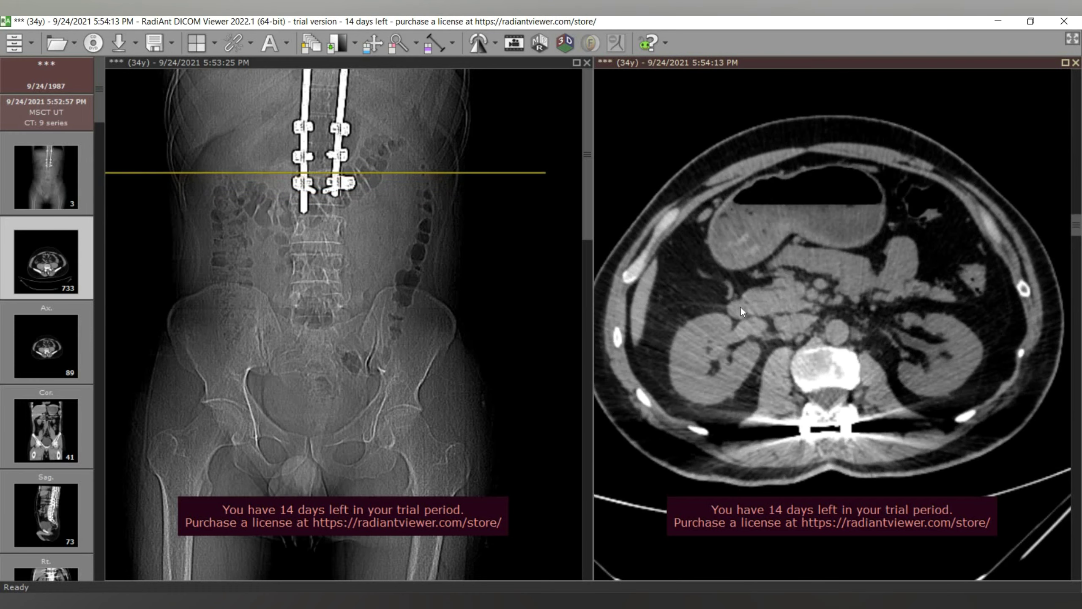
pyautogui.scroll(-20, 739, 328)
pyautogui.scroll(5, 740, 324)
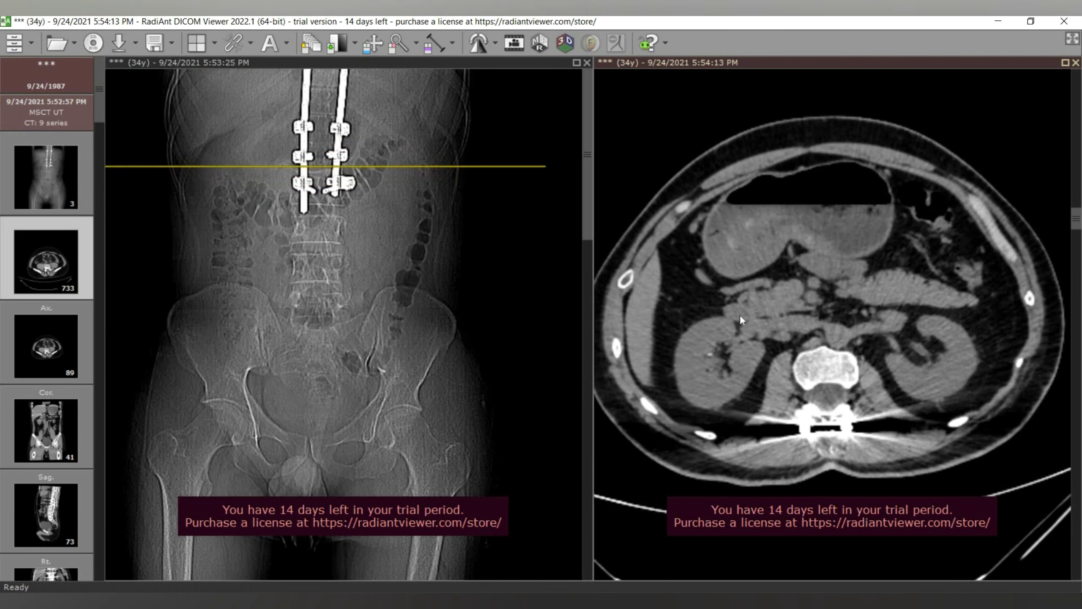
pyautogui.scroll(2, 739, 361)
# - Maximize the axial viewport and settle on the slice showing the right-kidney stone
pyautogui.scroll(3, 745, 311)
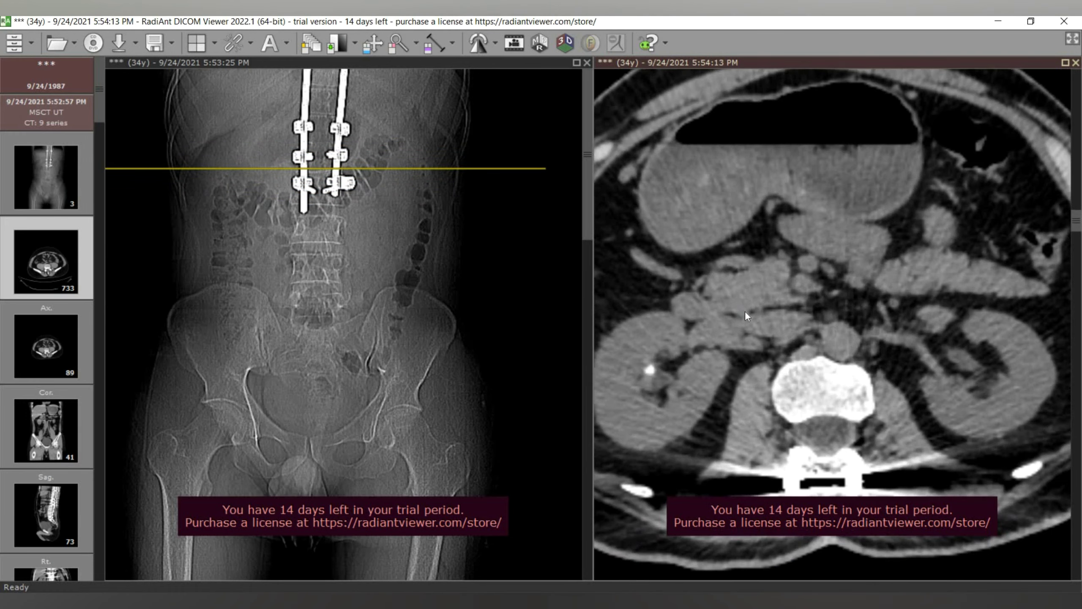
pyautogui.doubleClick(745, 310)
pyautogui.scroll(-3, 629, 294)
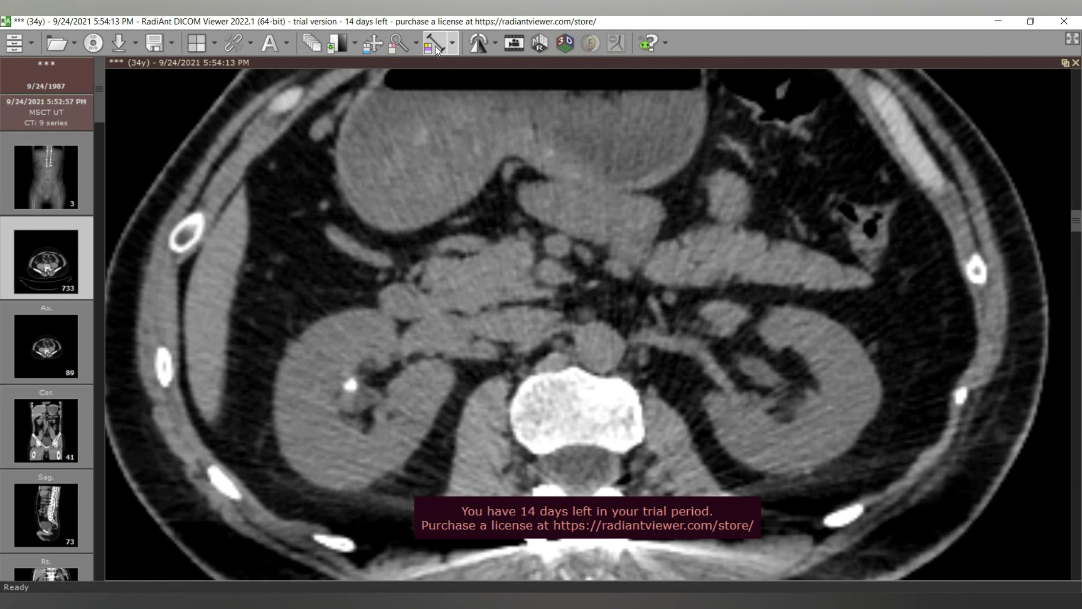
pyautogui.scroll(3, 363, 385)
pyautogui.scroll(-3, 358, 399)
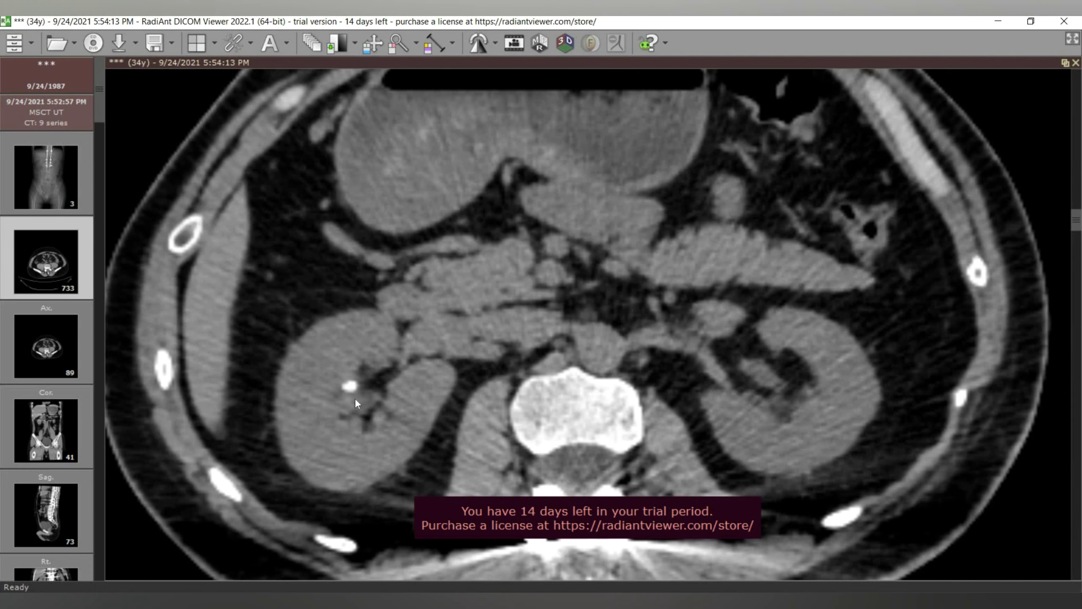
# - Trial-measure the bright right-kidney stone with a length line and ellipse ROI, then delete them
pyautogui.moveTo(342, 386); pyautogui.dragTo(358, 385)
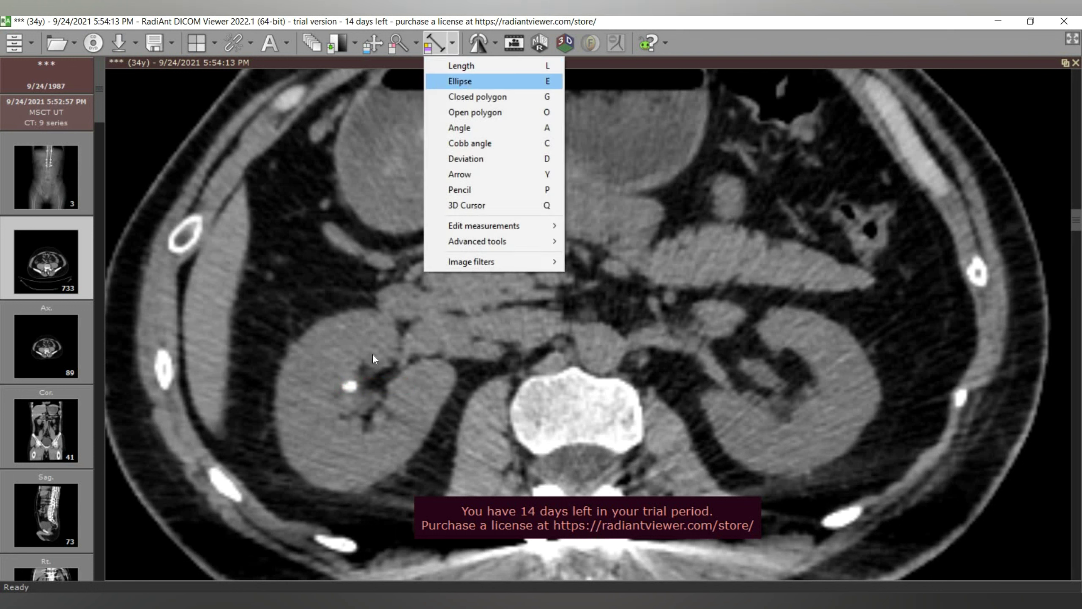
pyautogui.click(461, 80)
pyautogui.moveTo(346, 386); pyautogui.dragTo(353, 391)
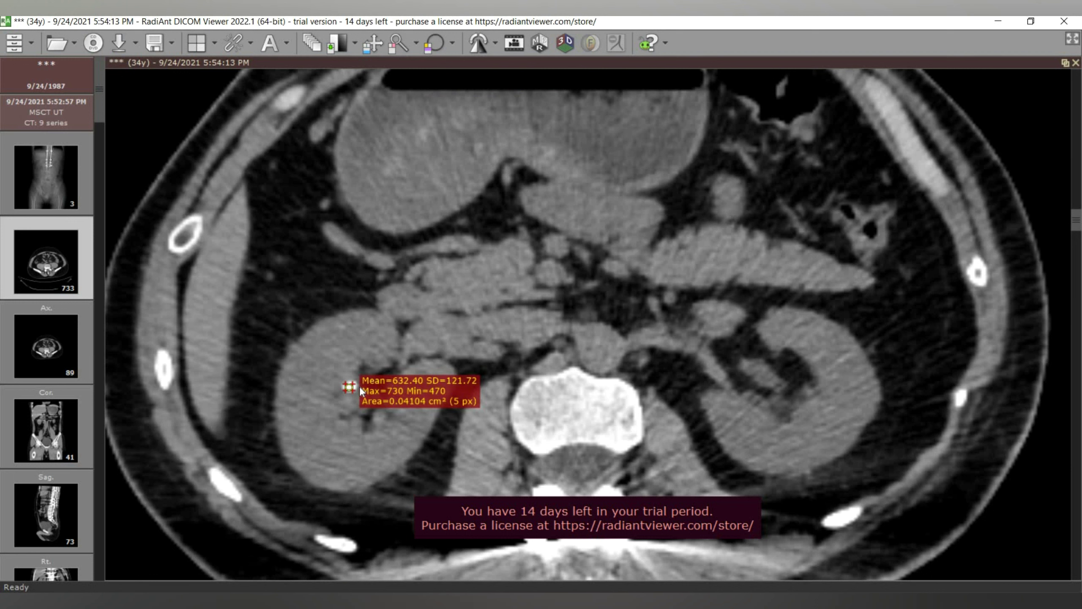
pyautogui.press('Delete')
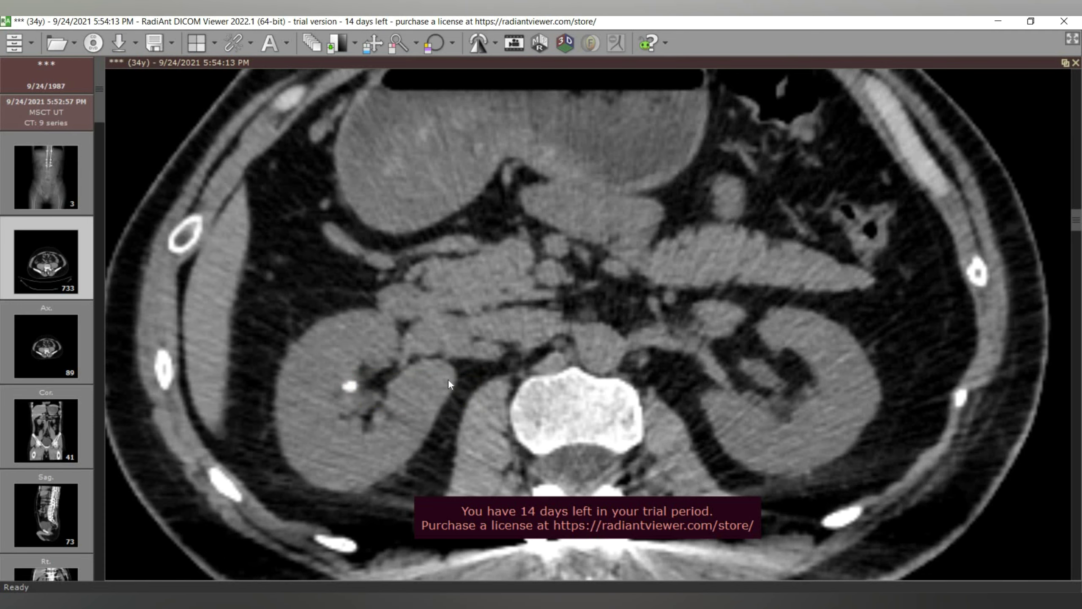
# - Move down to a lower kidney slice showing a small bright stone and pick the Length tool
pyautogui.scroll(-10, 849, 298)
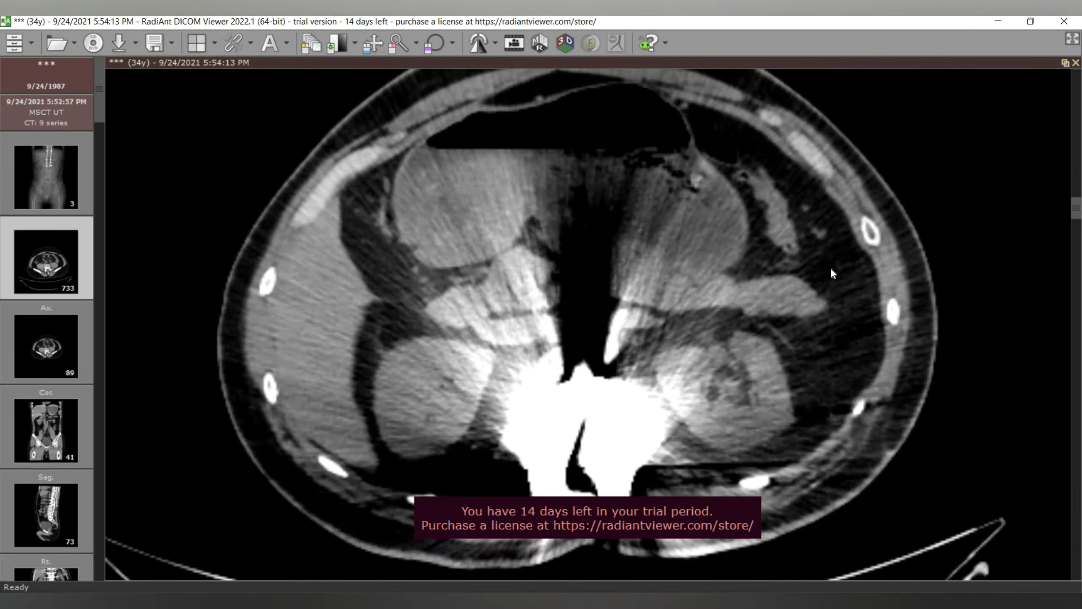
pyautogui.scroll(-10, 770, 328)
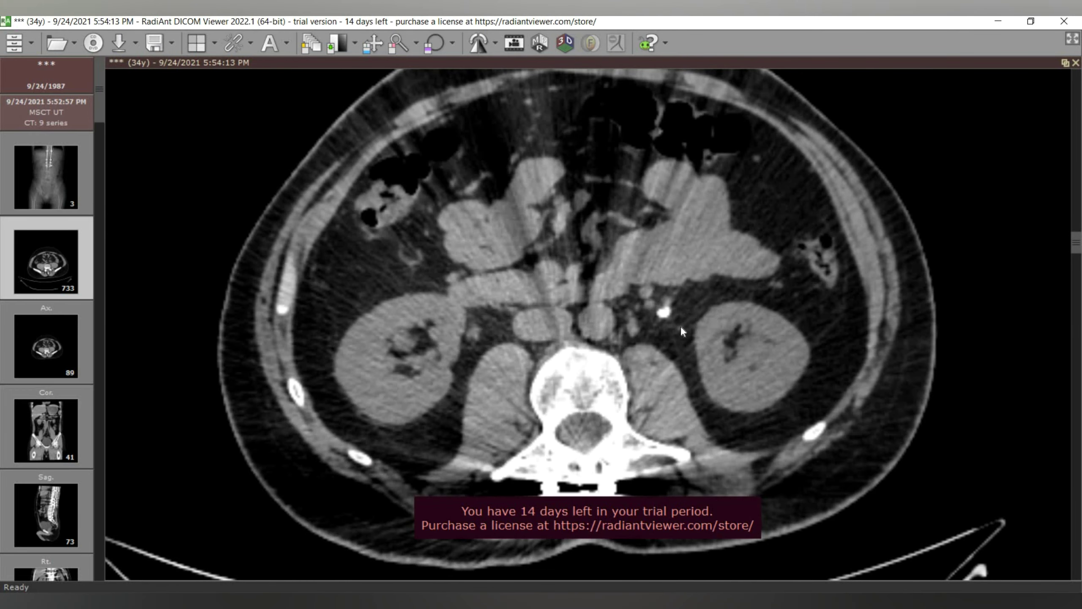
pyautogui.click(452, 43)
pyautogui.click(452, 61)
# - Measure the stone at 6.11 mm, delete that line, and switch the measurement tool to Ellipse
pyautogui.moveTo(671, 306); pyautogui.dragTo(667, 314)
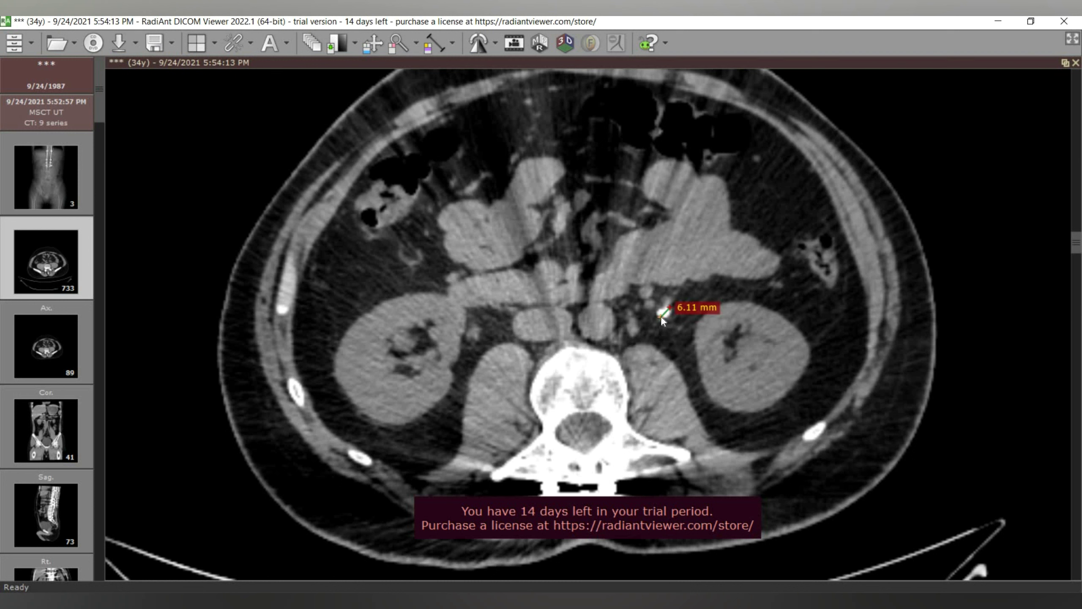
pyautogui.press('Delete')
pyautogui.click(453, 50)
pyautogui.click(463, 80)
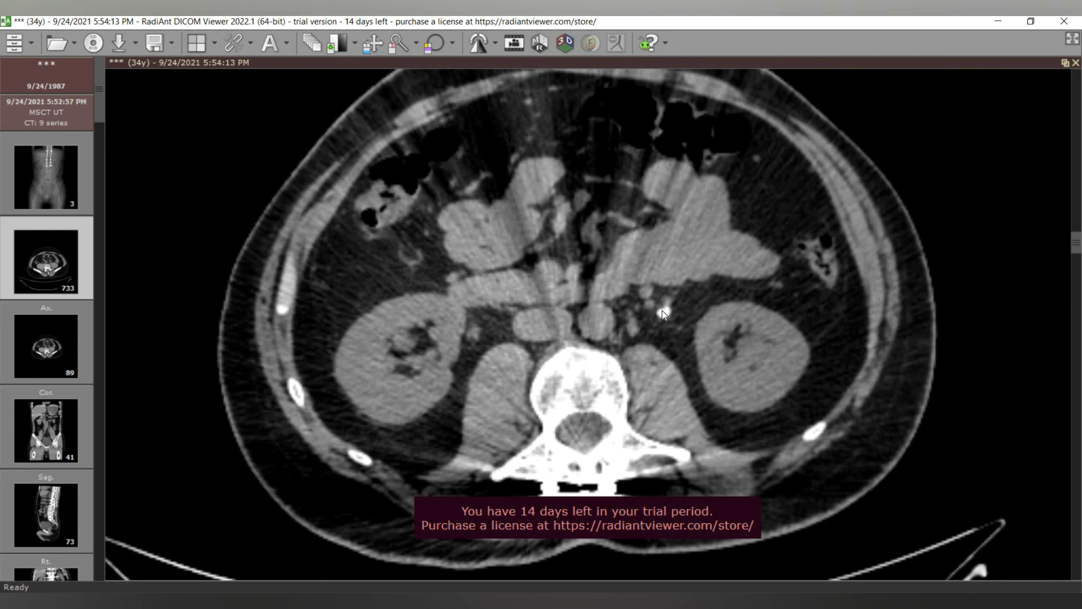
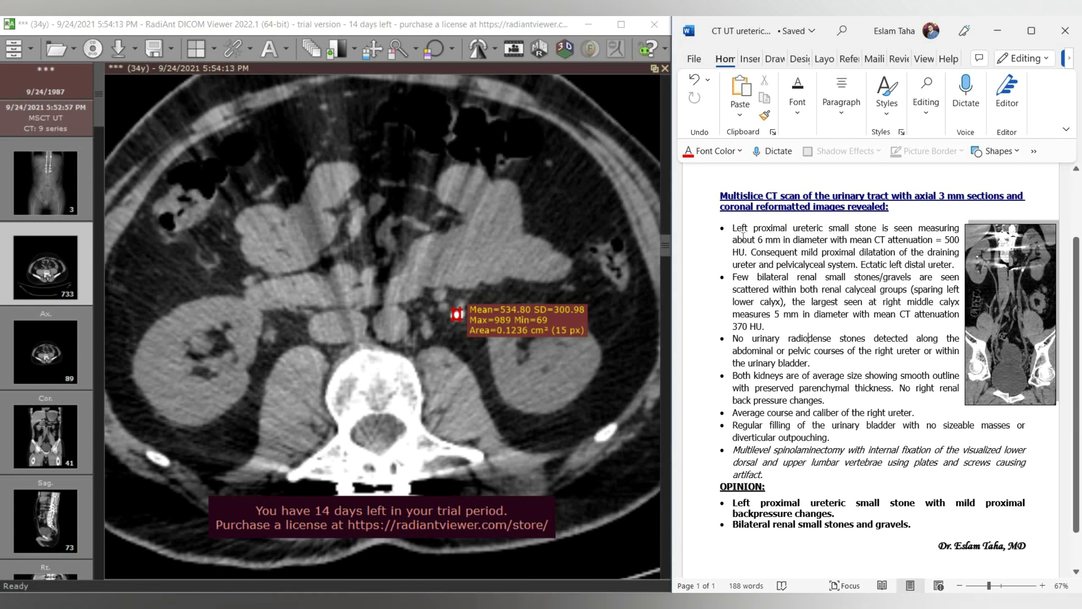
pyautogui.tripleClick(756, 255)
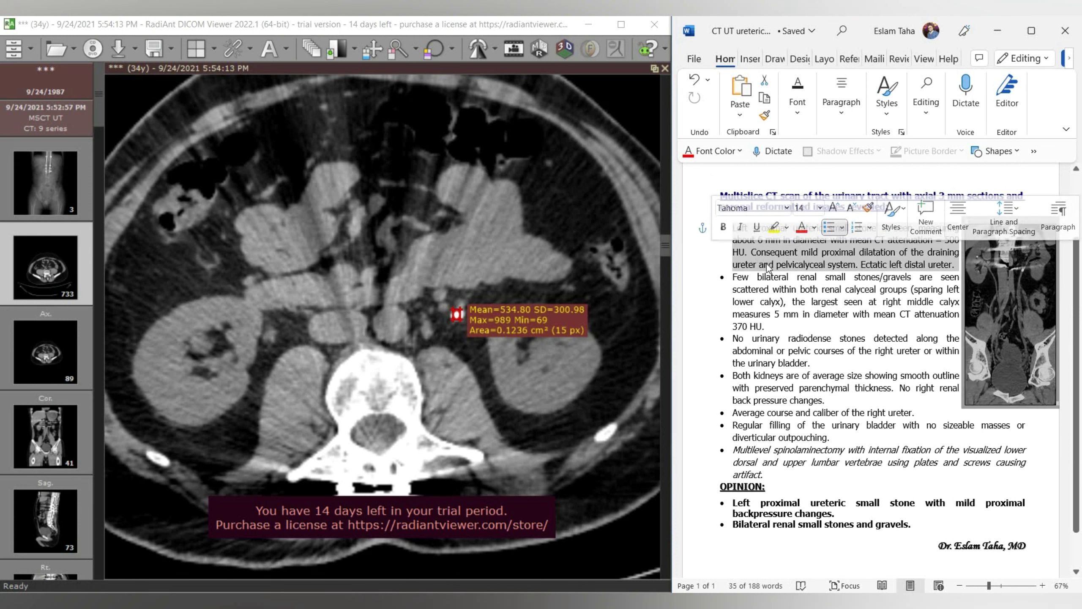
pyautogui.doubleClick(768, 264)
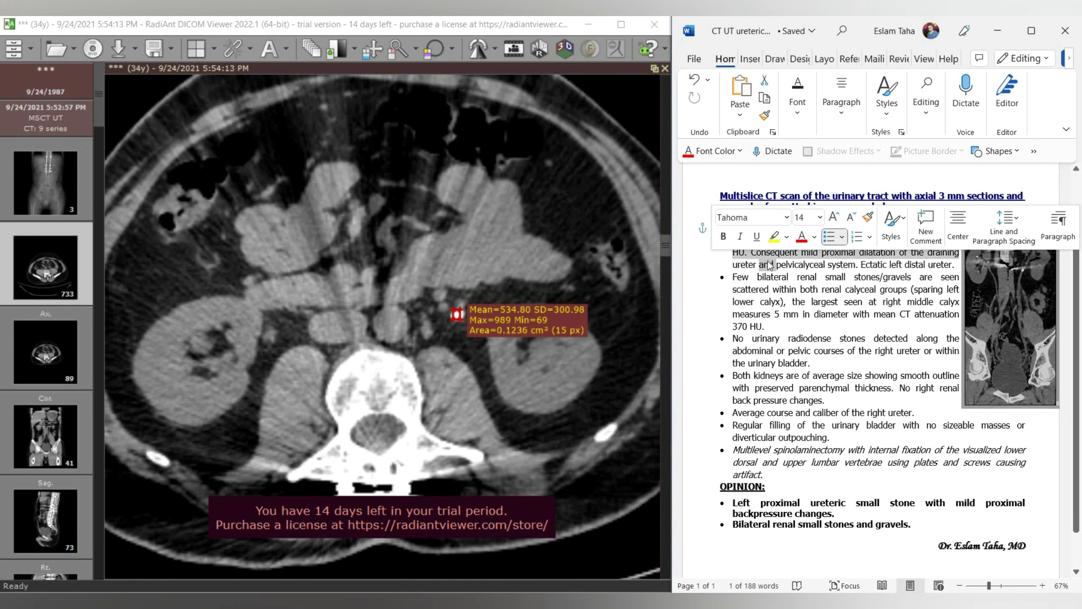
pyautogui.tripleClick(768, 264)
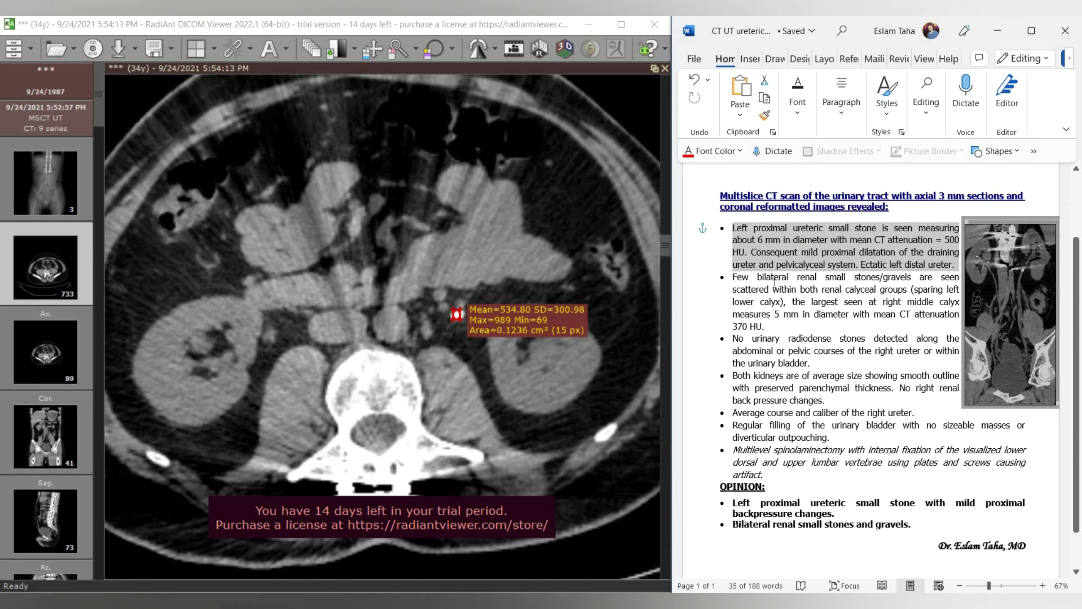
pyautogui.click(774, 278)
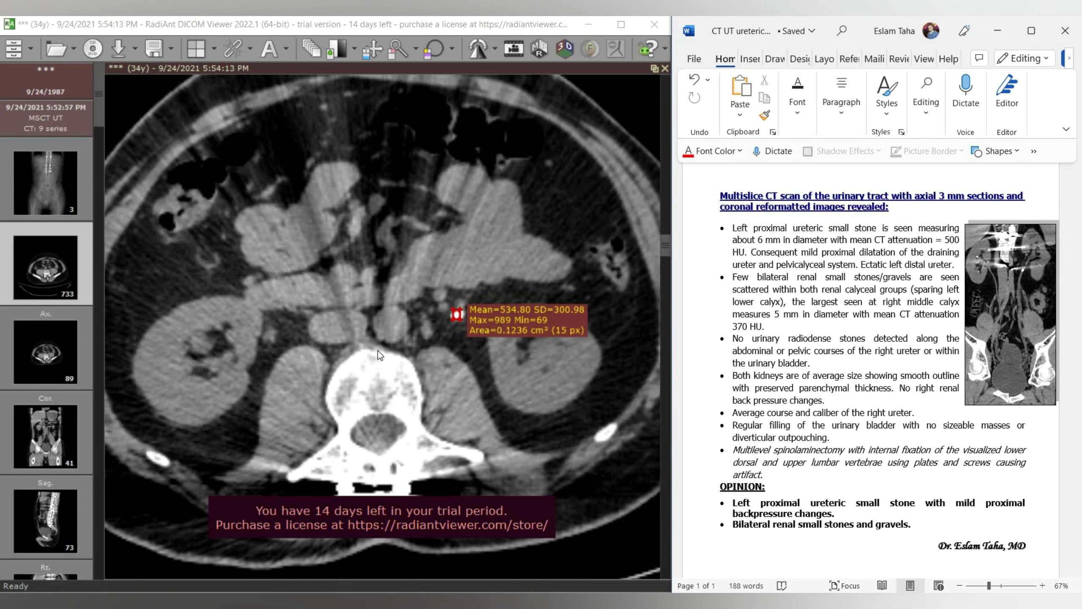
pyautogui.moveTo(454, 313); pyautogui.dragTo(511, 307)
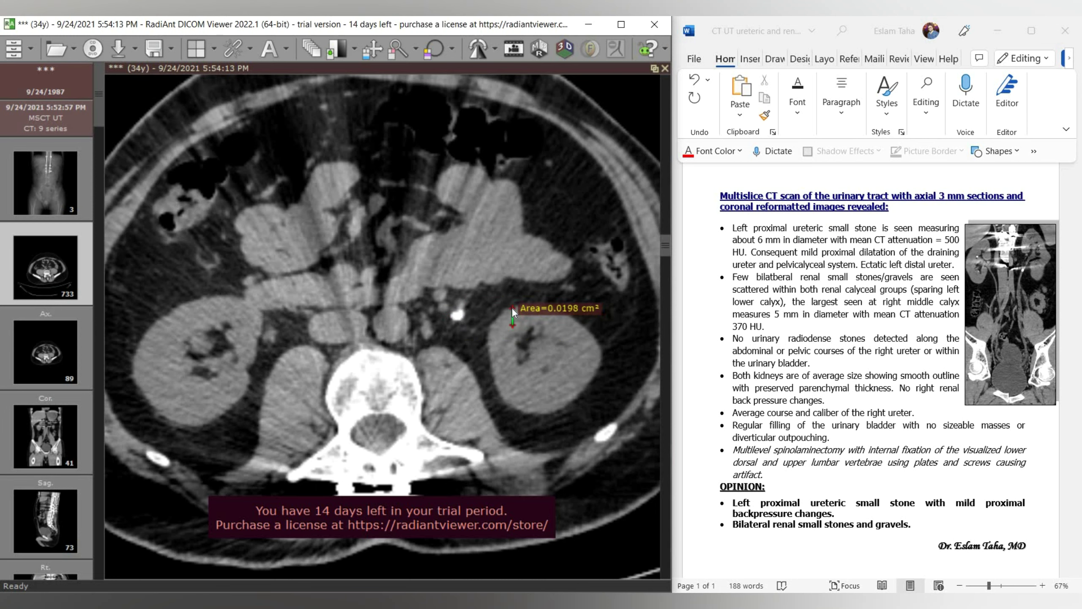
# - Delete the ROI area measurement on the stone and page down the axial slices
pyautogui.press('Delete')
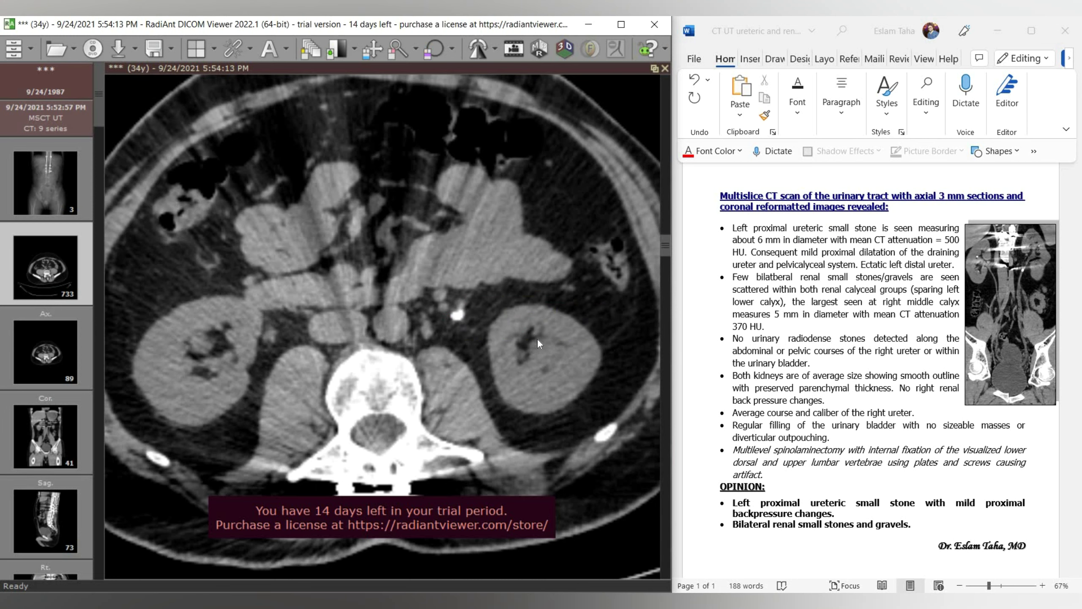
pyautogui.scroll(-5, 537, 339)
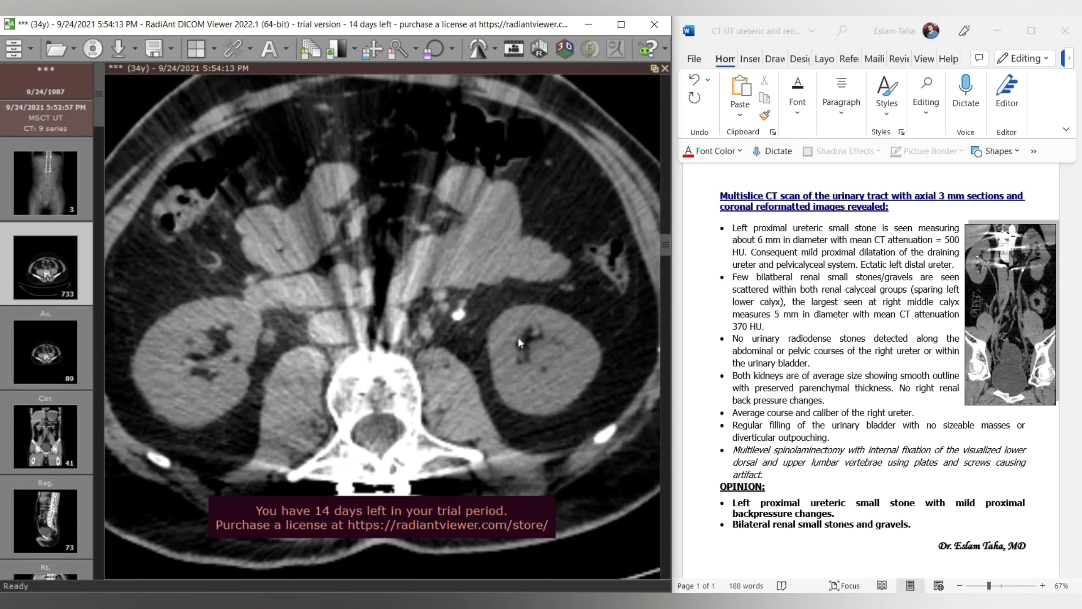
pyautogui.scroll(-3, 519, 341)
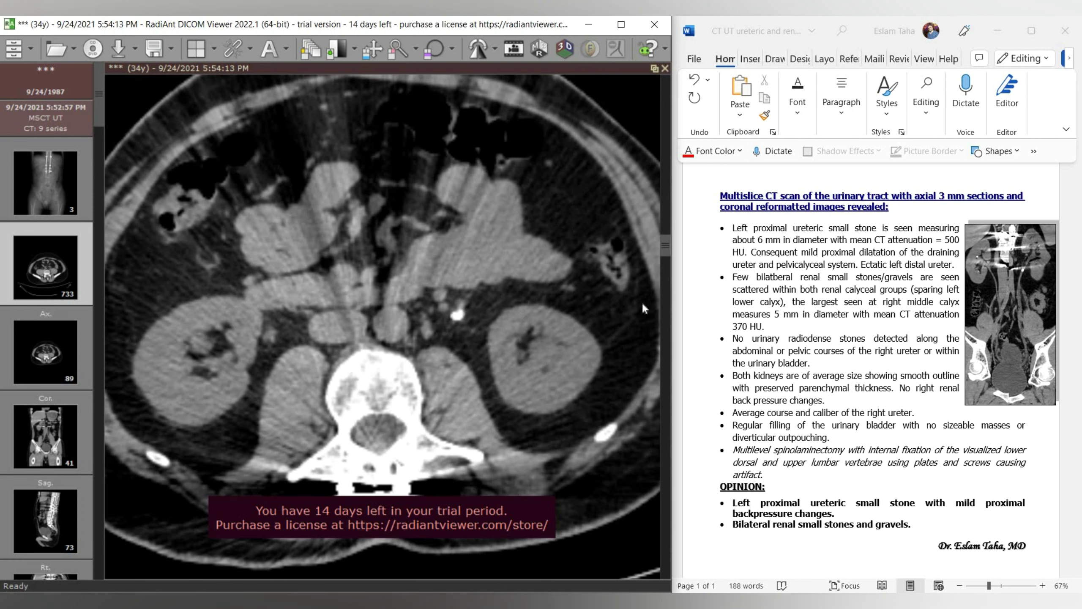
# - Glance at the Word report, then page the axial CT to a slice below the kidneys
pyautogui.click(763, 252)
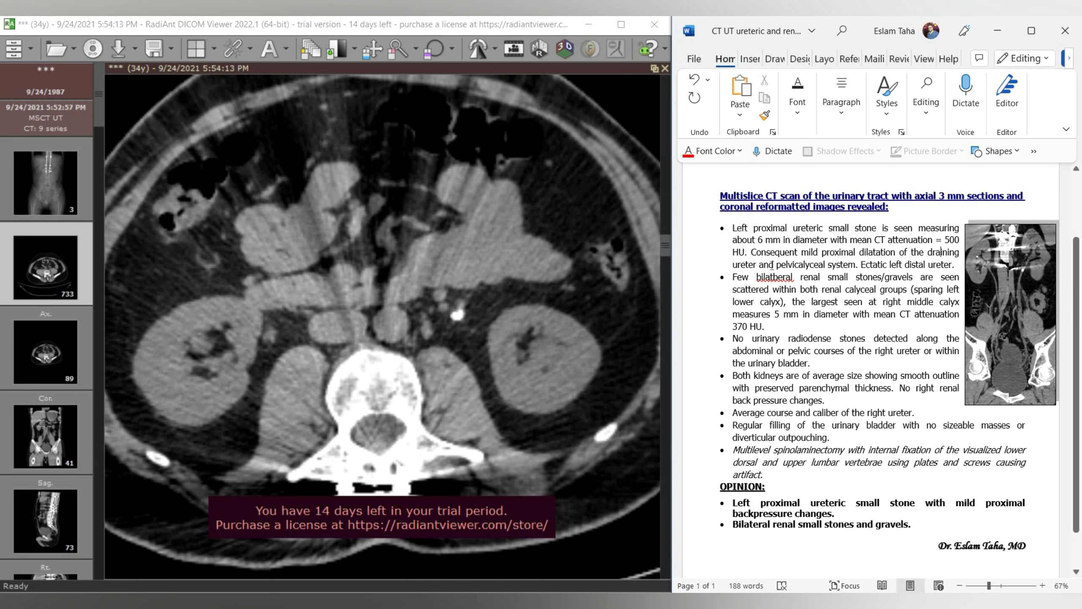
pyautogui.click(516, 289)
pyautogui.scroll(-15, 516, 290)
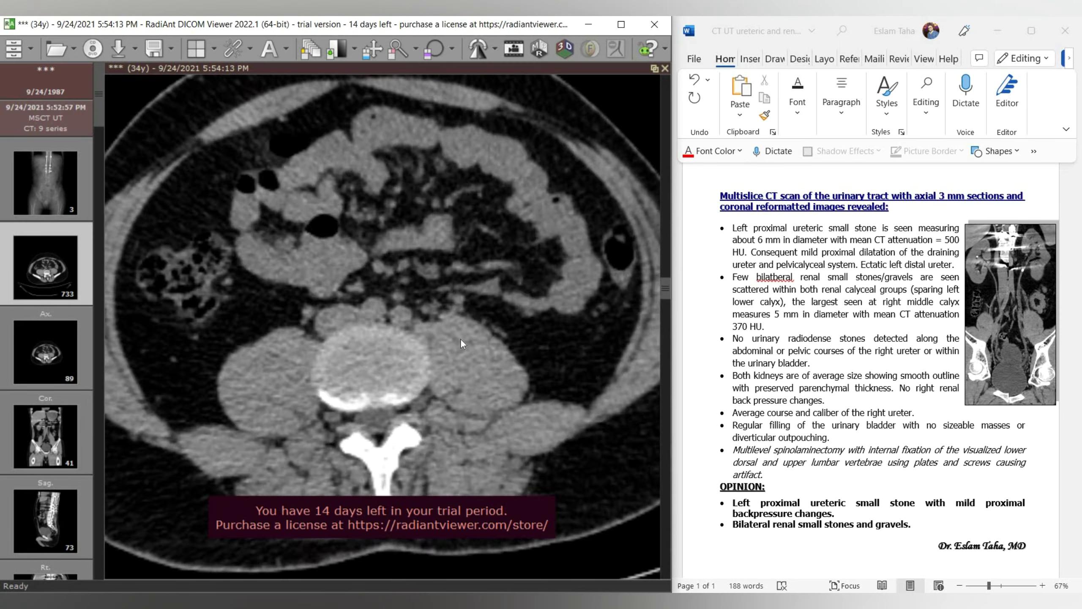
# - Page the axial slices down into the pelvis and back up
pyautogui.scroll(-15, 460, 339)
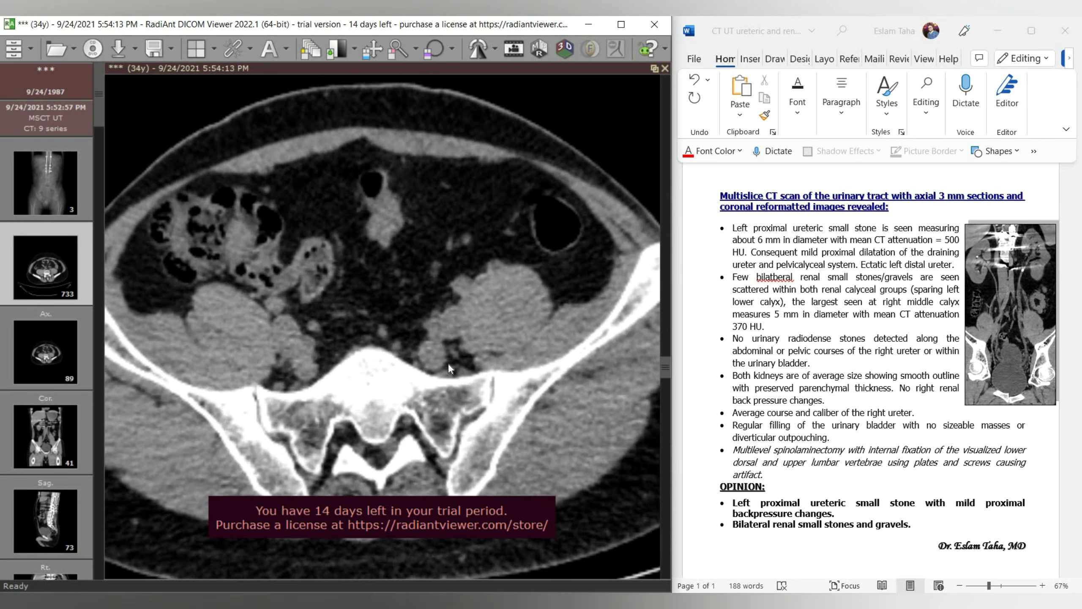
pyautogui.scroll(-8, 448, 362)
pyautogui.scroll(12, 476, 443)
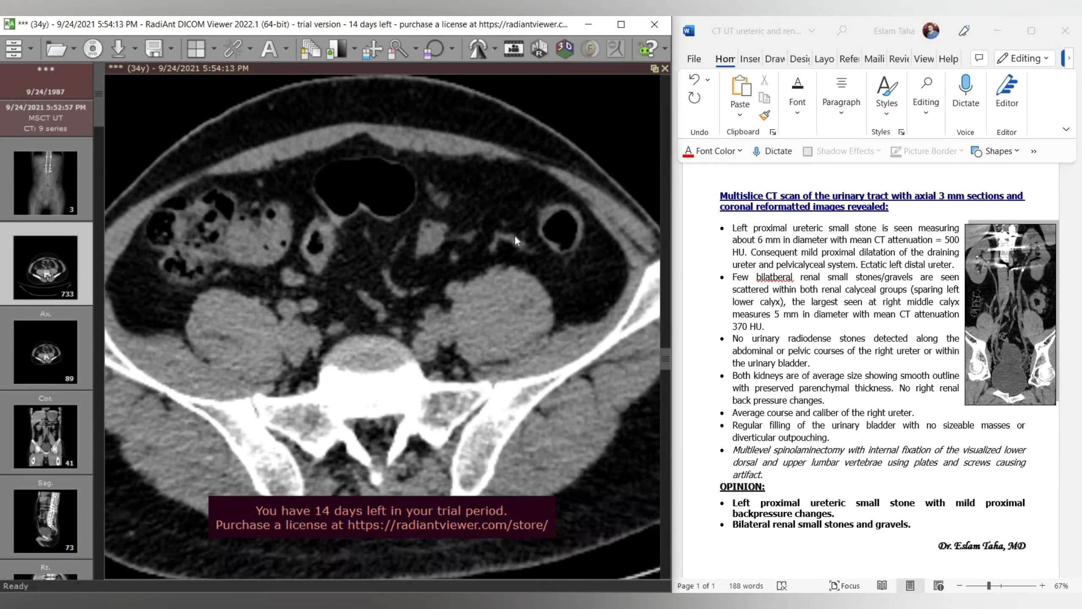
pyautogui.scroll(15, 515, 236)
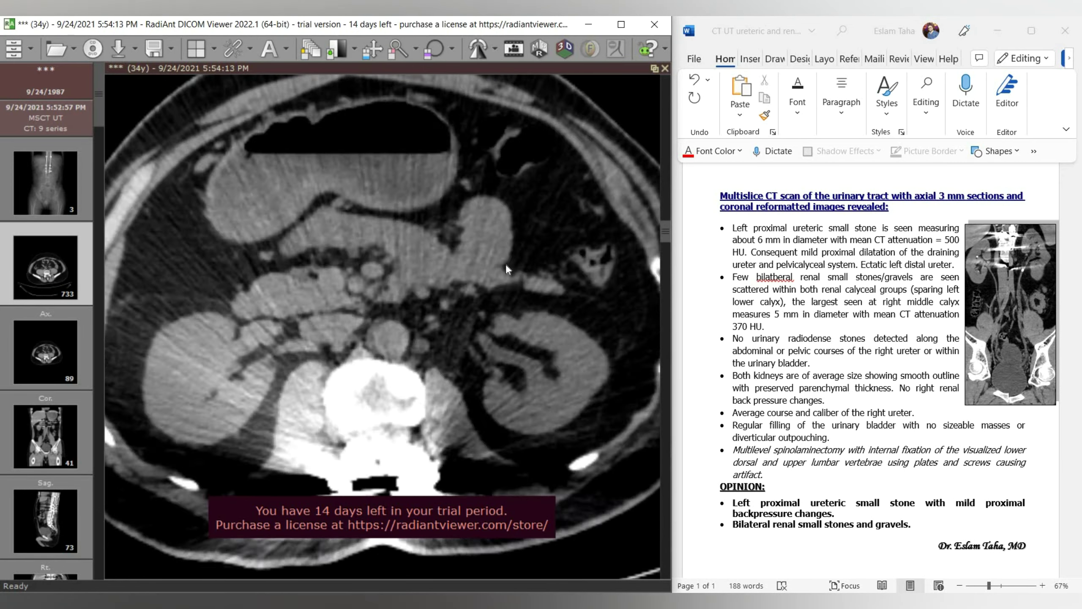
pyautogui.scroll(6, 510, 277)
# - Correct the misspelling 'bilatberal' to 'bilateral' in the report
pyautogui.doubleClick(780, 280)
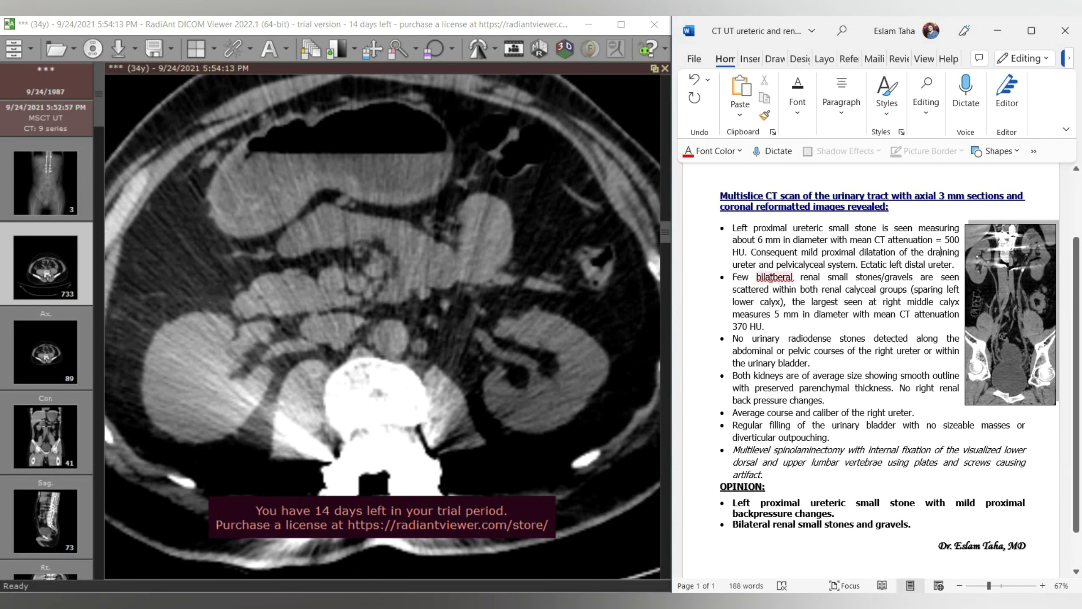
pyautogui.rightClick(775, 289)
pyautogui.click(812, 300)
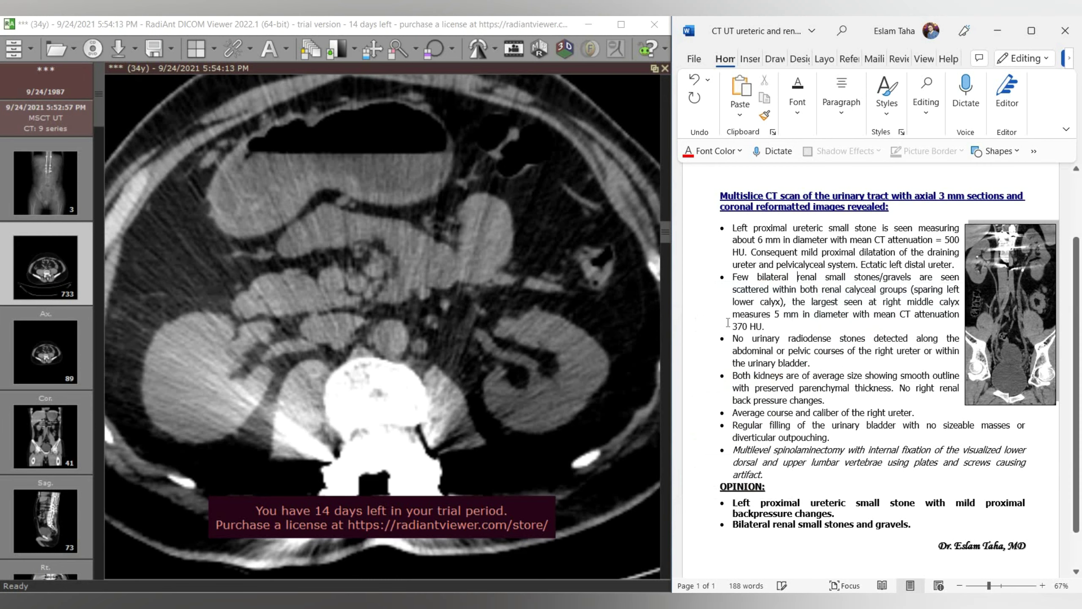
# - Page through kidney-level axial slices back to the bright left proximal ureteric stone
pyautogui.moveTo(315, 326); pyautogui.dragTo(818, 317)
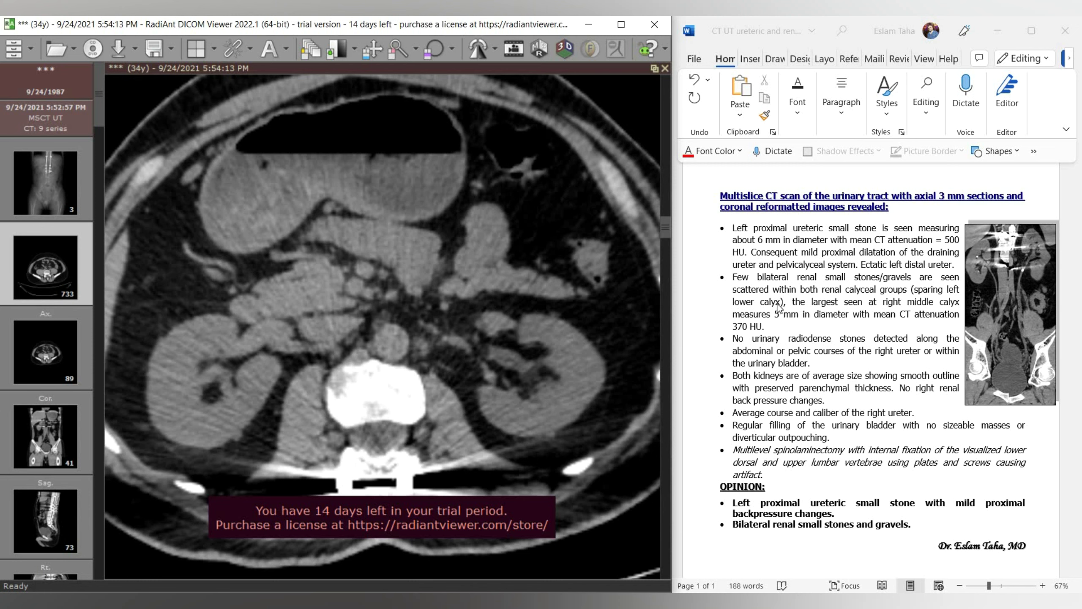
pyautogui.moveTo(492, 318); pyautogui.dragTo(536, 355)
pyautogui.scroll(10, 539, 358)
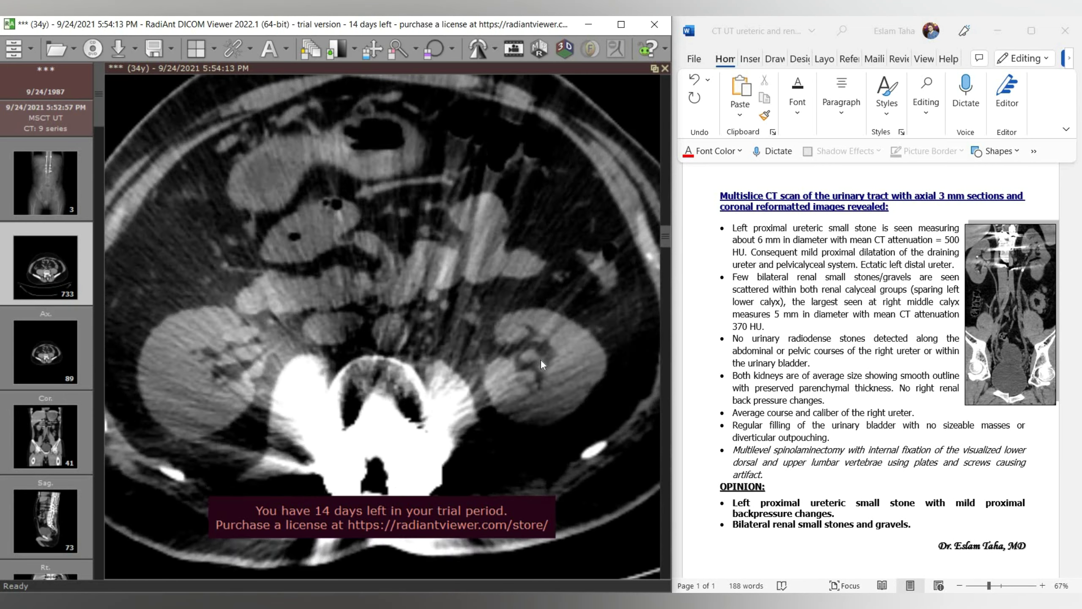
pyautogui.click(798, 276)
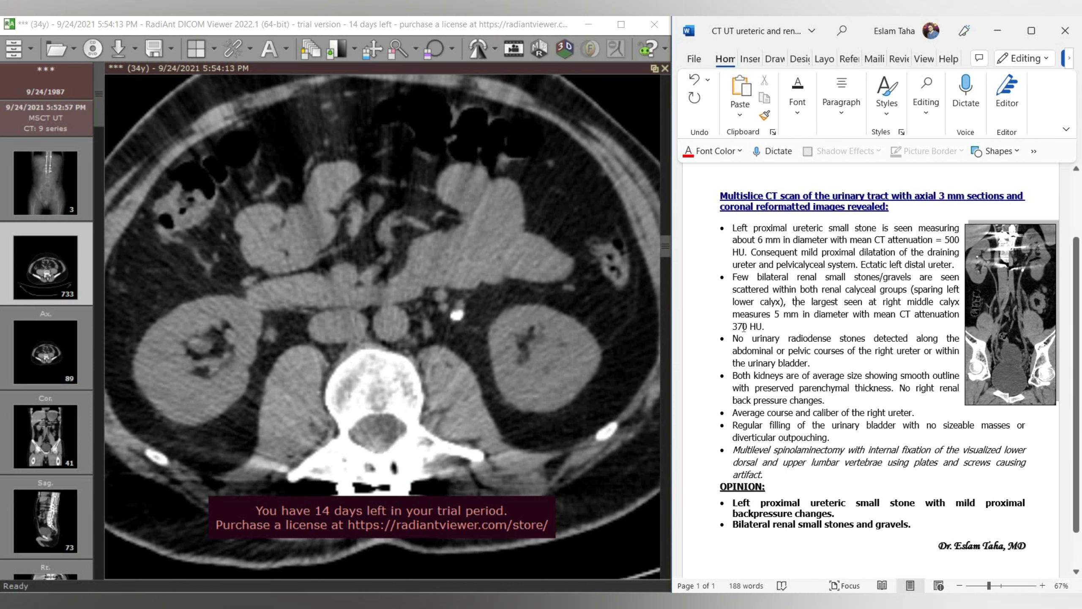
pyautogui.scroll(-1, 759, 354)
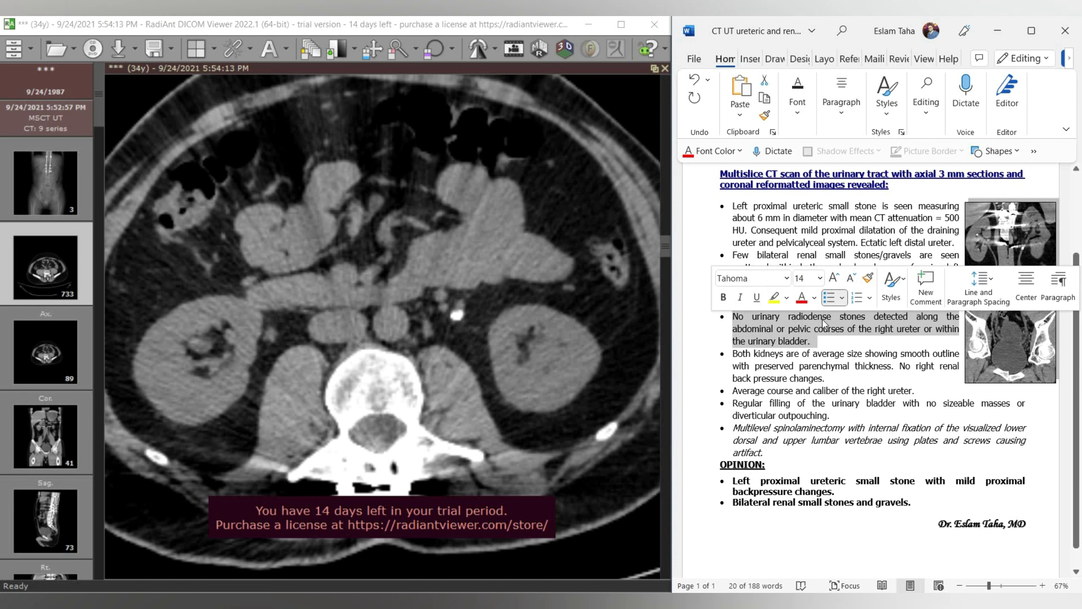
# - Locate 'No right renal back pressure changes' in the kidney finding, then page the axial CT lower
pyautogui.click(838, 318)
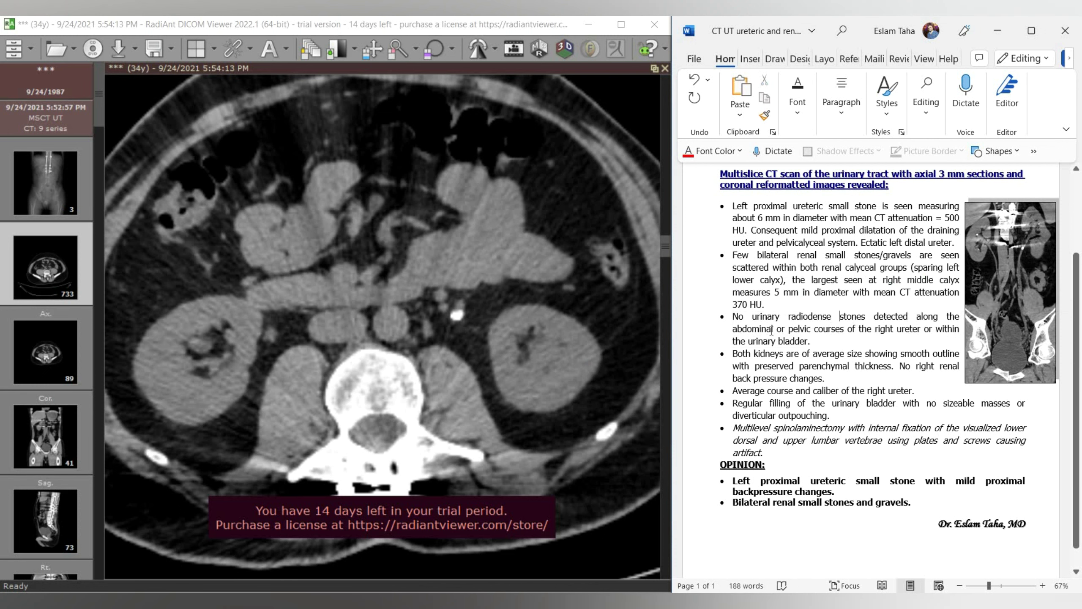
pyautogui.doubleClick(886, 332)
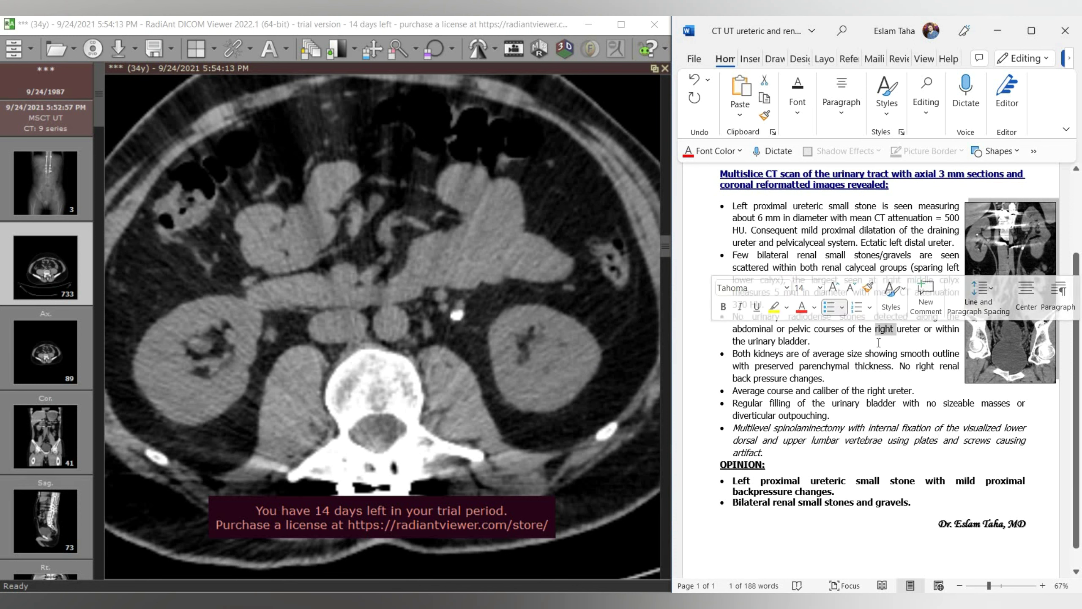
pyautogui.doubleClick(776, 343)
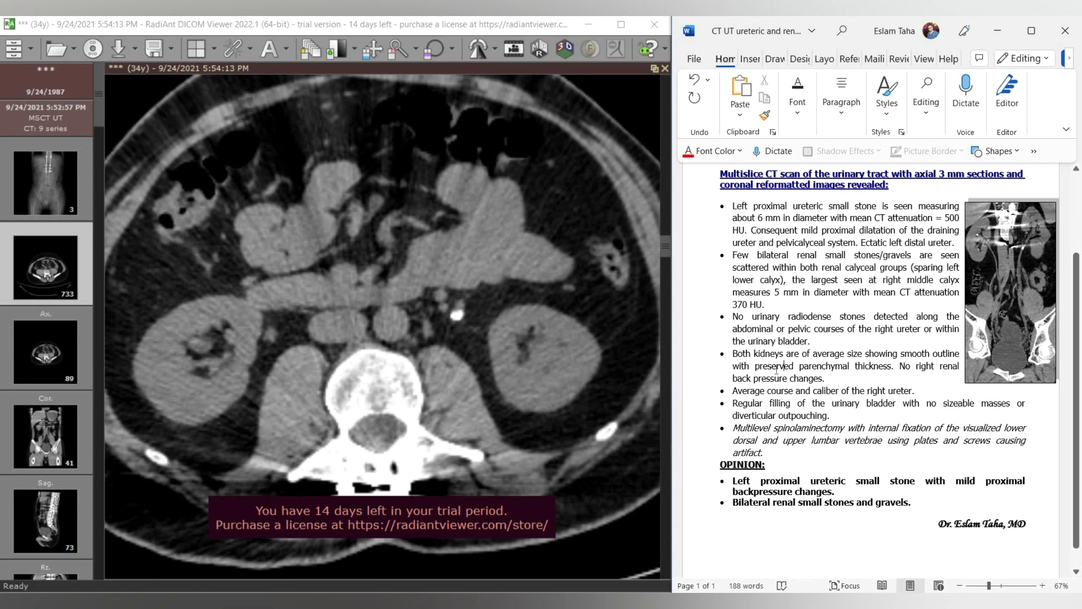
pyautogui.scroll(-10, 436, 273)
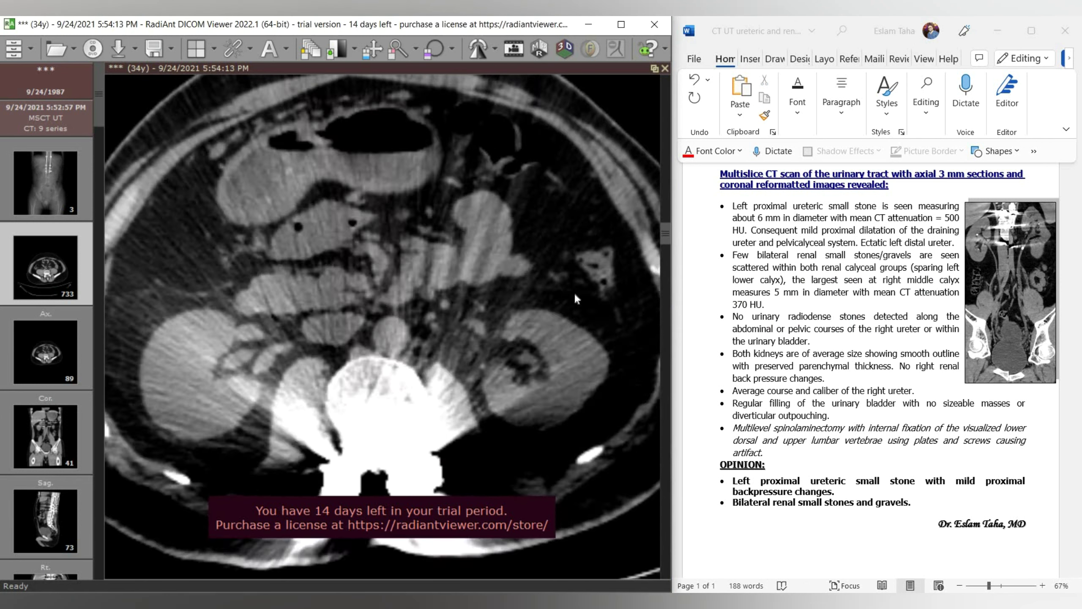
pyautogui.click(846, 359)
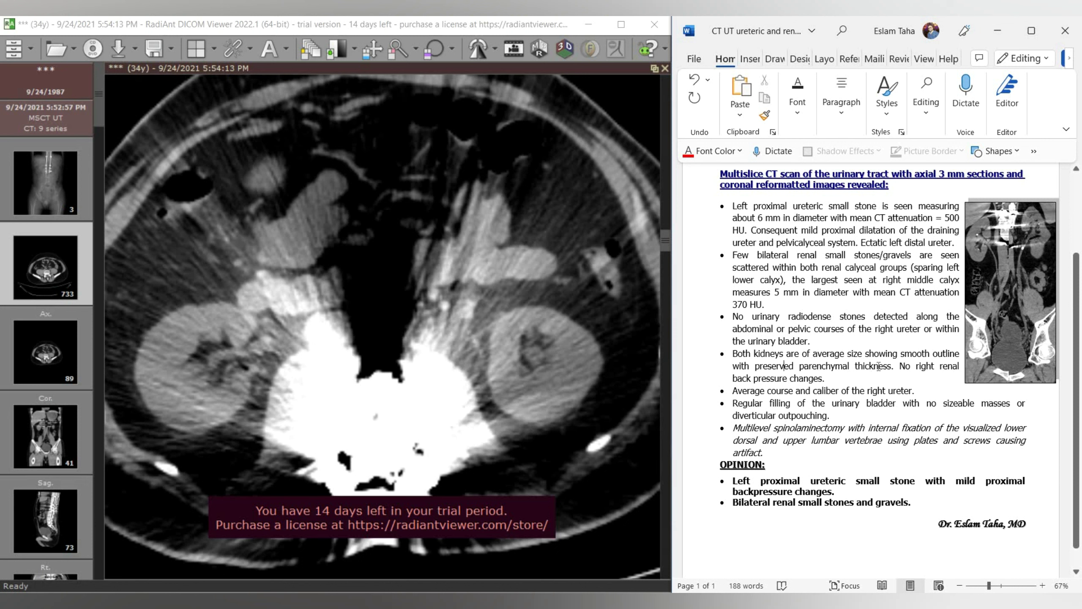
pyautogui.doubleClick(940, 365)
pyautogui.click(474, 271)
pyautogui.scroll(-10, 482, 307)
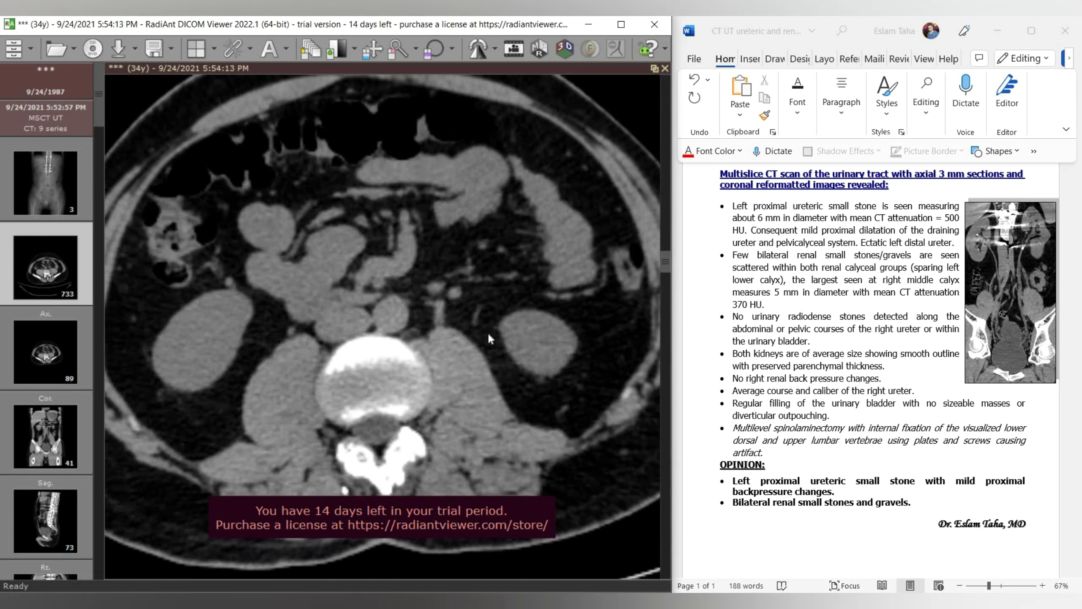
# - Check the report's bladder filling finding, selecting 'urinary' in that bullet
pyautogui.scroll(-10, 438, 341)
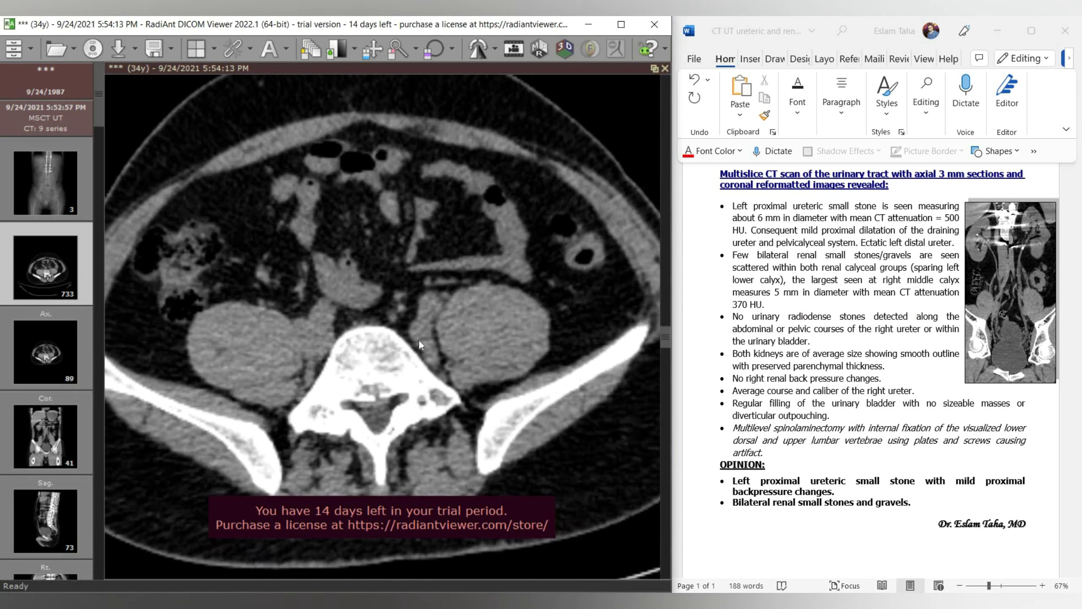
pyautogui.click(733, 378)
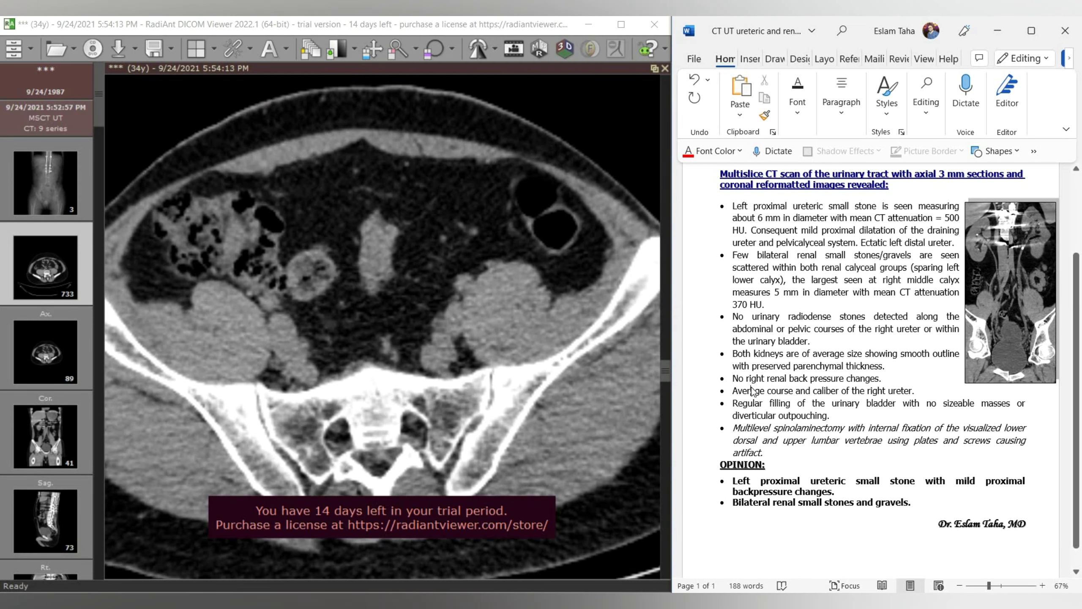
pyautogui.click(790, 403)
pyautogui.scroll(-15, 506, 334)
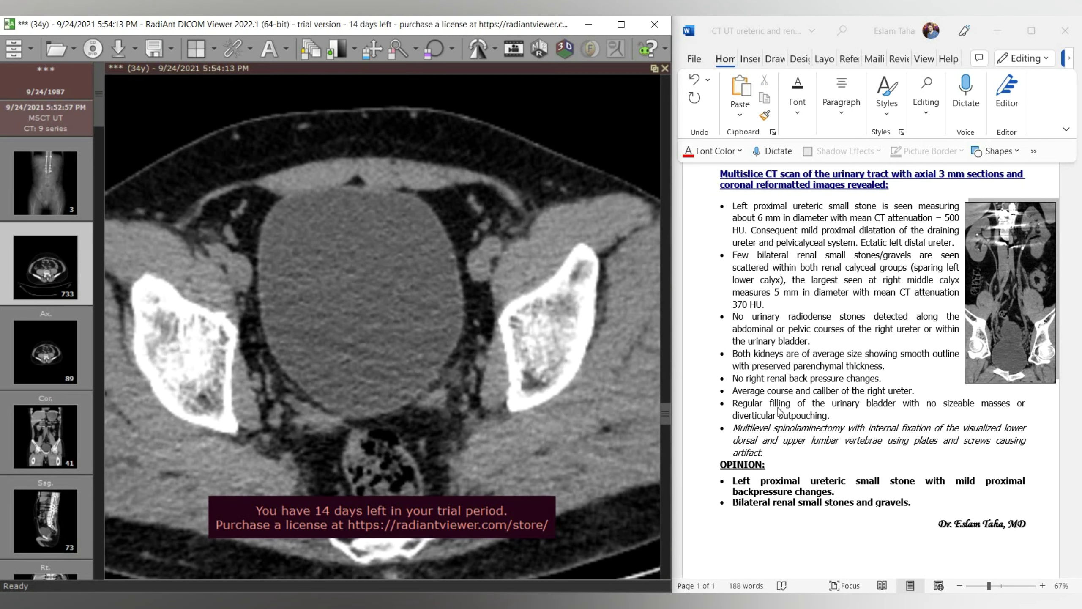
pyautogui.doubleClick(819, 411)
pyautogui.doubleClick(853, 403)
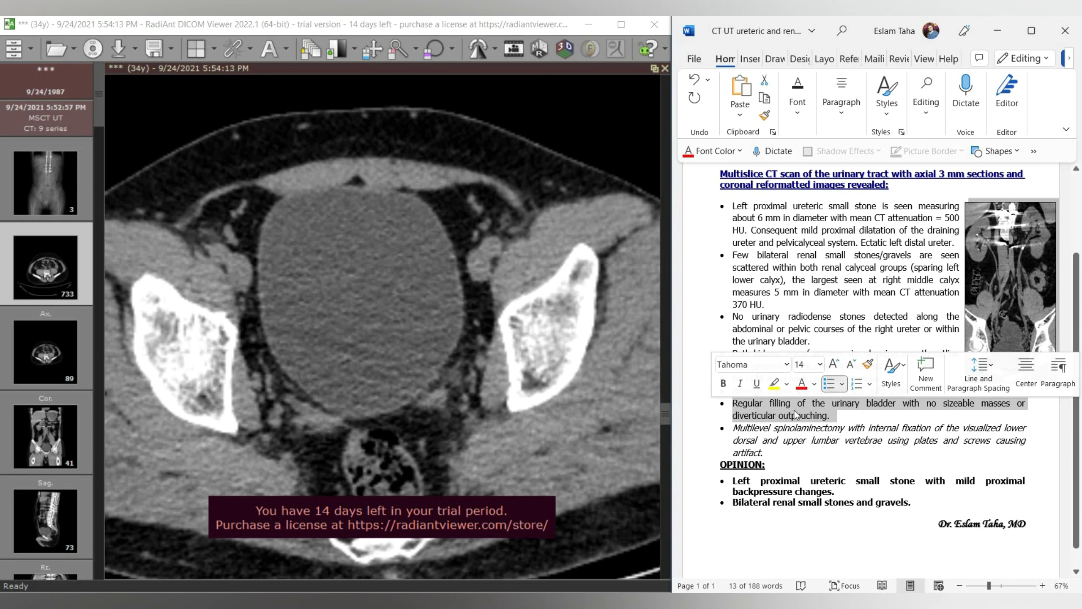
# - Step the axial CT down to the bladder base and femoral heads
pyautogui.scroll(-1, 795, 410)
pyautogui.click(429, 244)
pyautogui.scroll(-8, 460, 297)
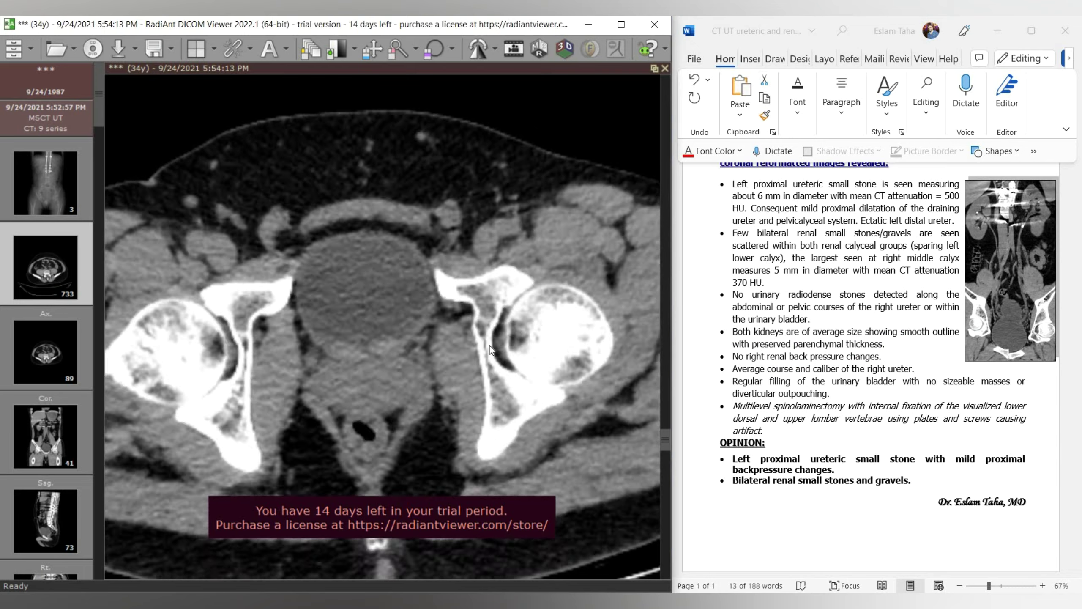
# - Scroll the axial slices from liver and spleen through the kidneys to the iliac wings
pyautogui.scroll(10, 489, 346)
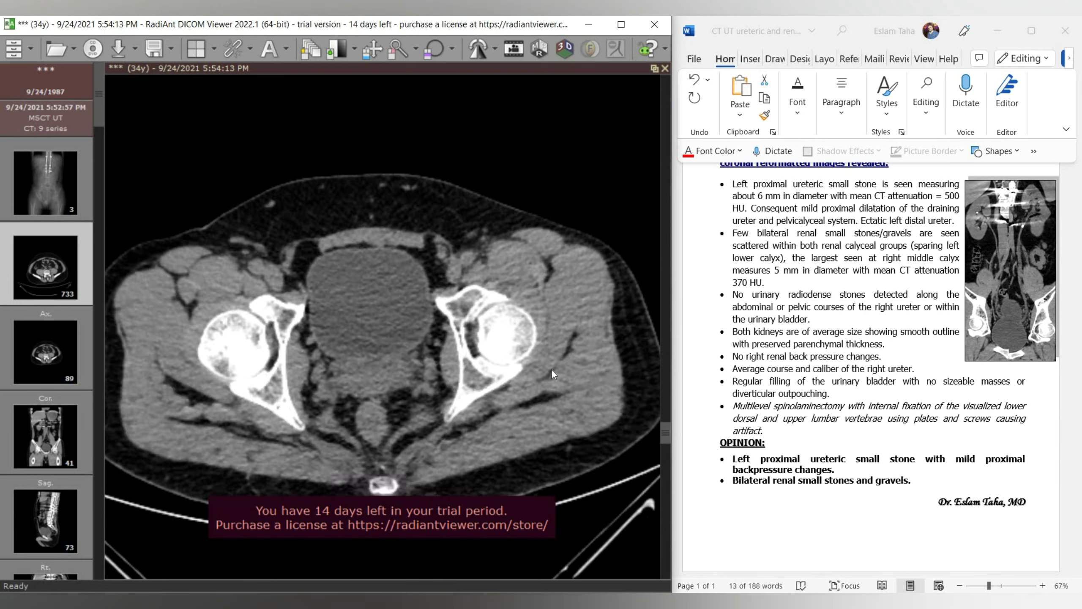
pyautogui.scroll(10, 552, 371)
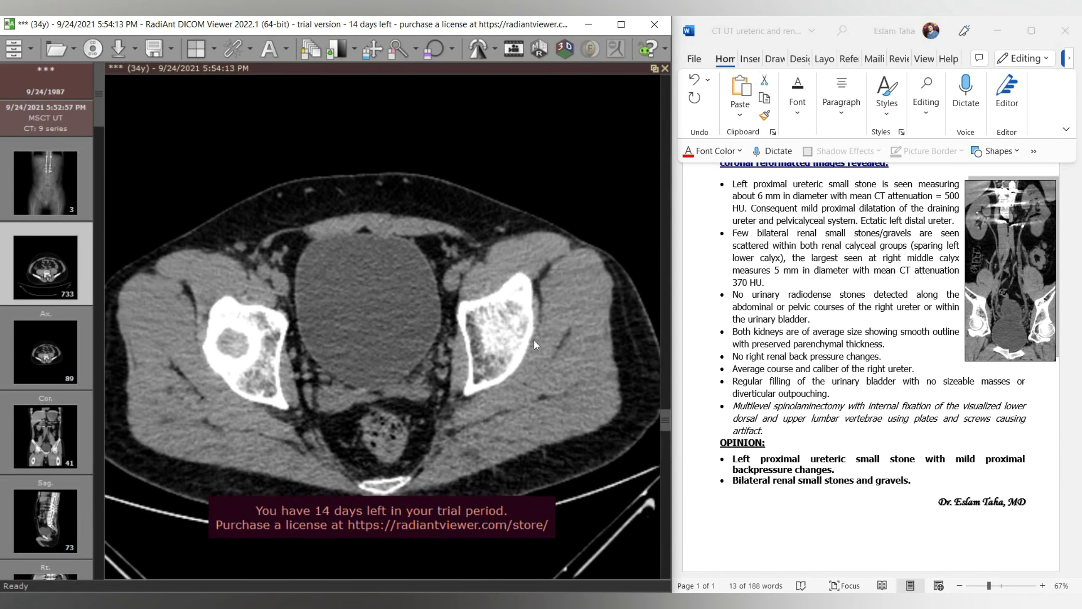
pyautogui.scroll(10, 524, 353)
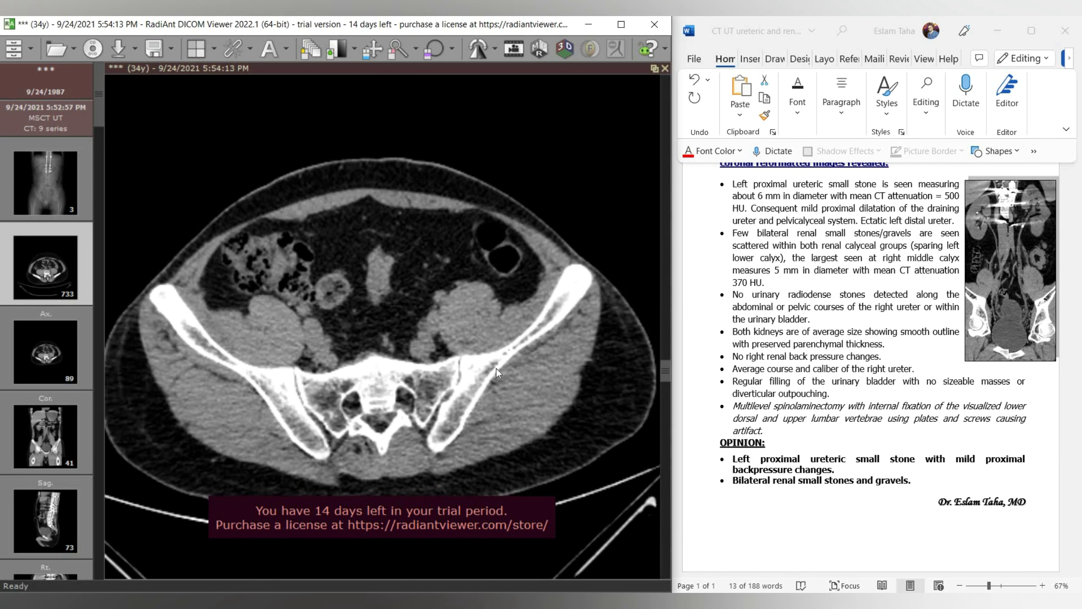
pyautogui.scroll(10, 488, 297)
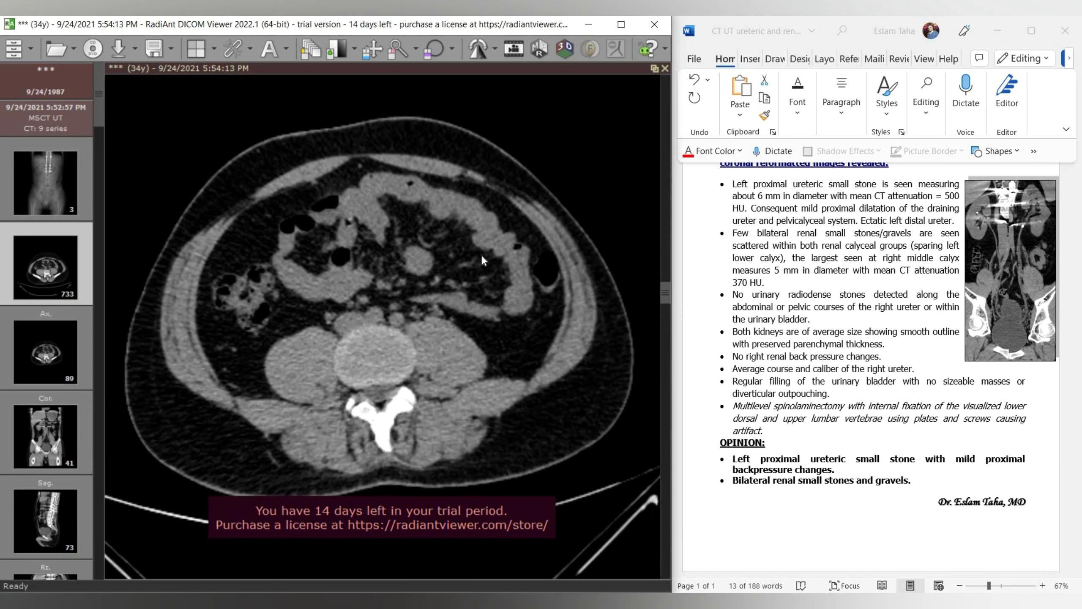
pyautogui.scroll(10, 481, 258)
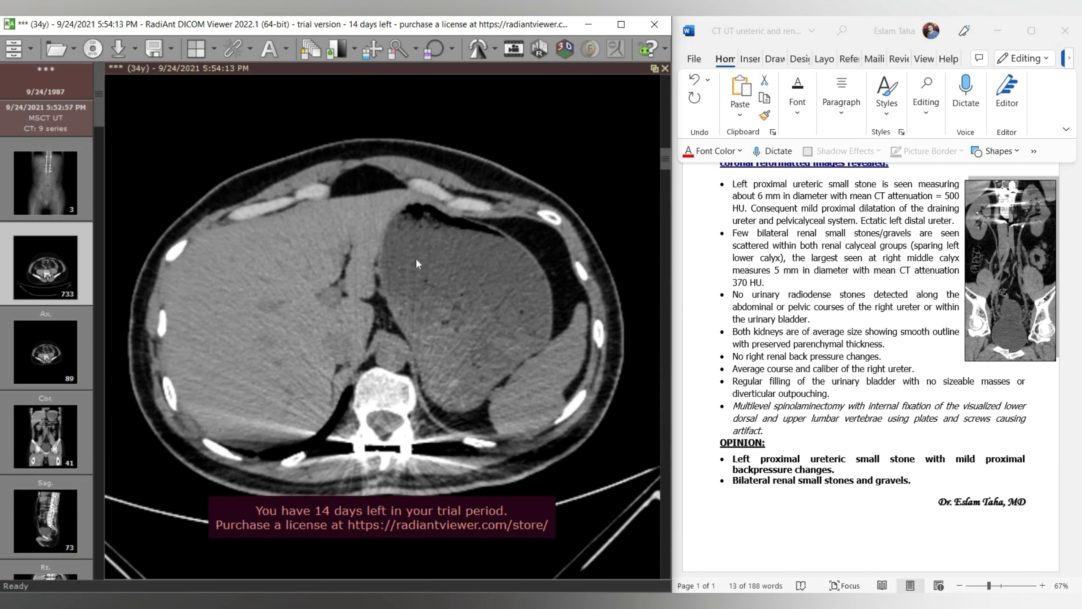
pyautogui.scroll(10, 416, 264)
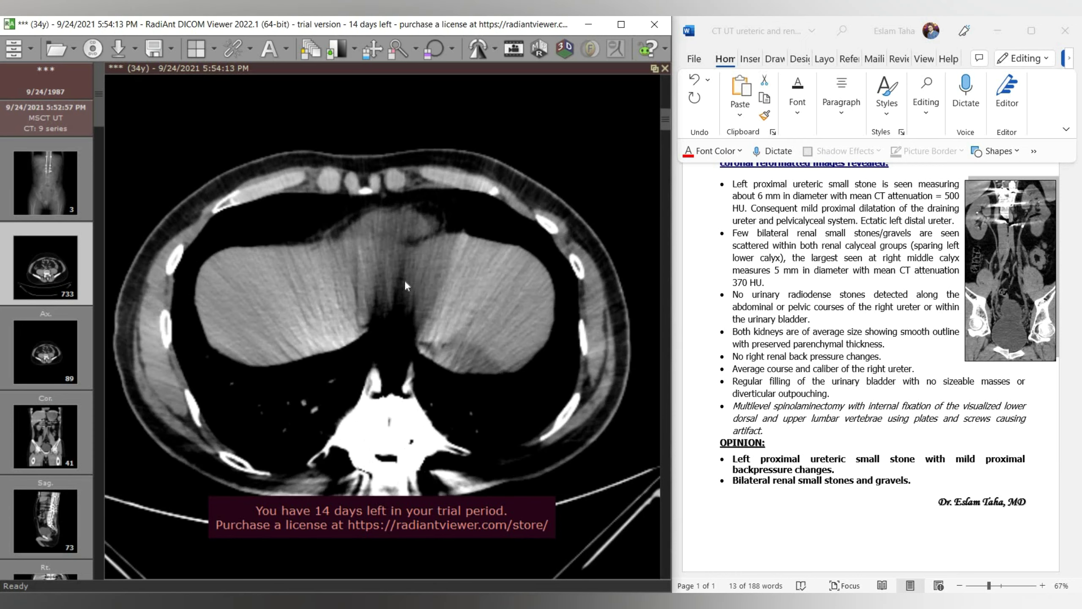
pyautogui.scroll(-8, 405, 285)
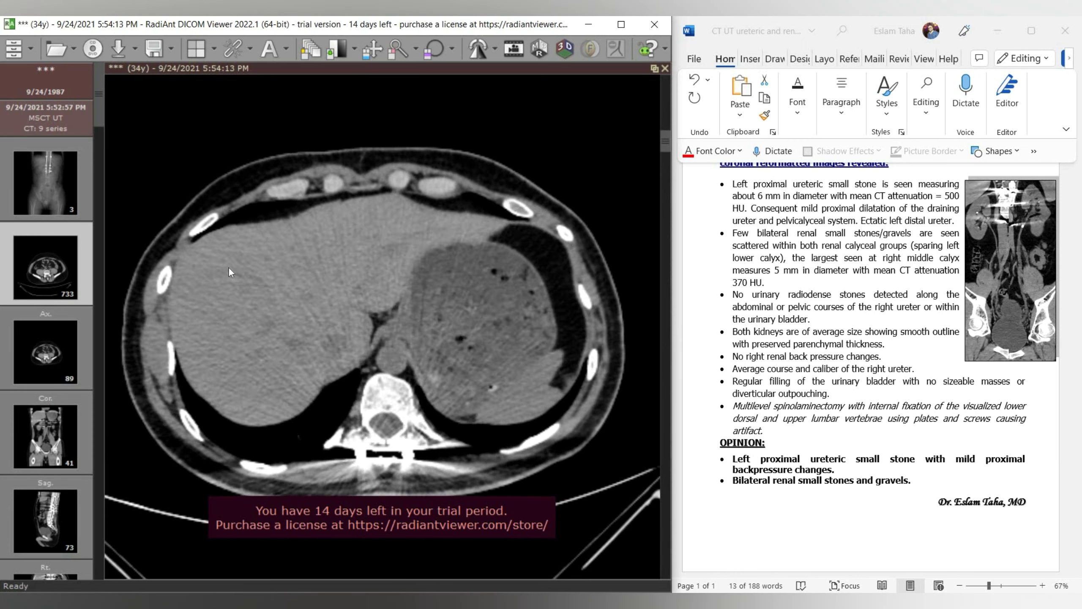
pyautogui.scroll(-8, 230, 272)
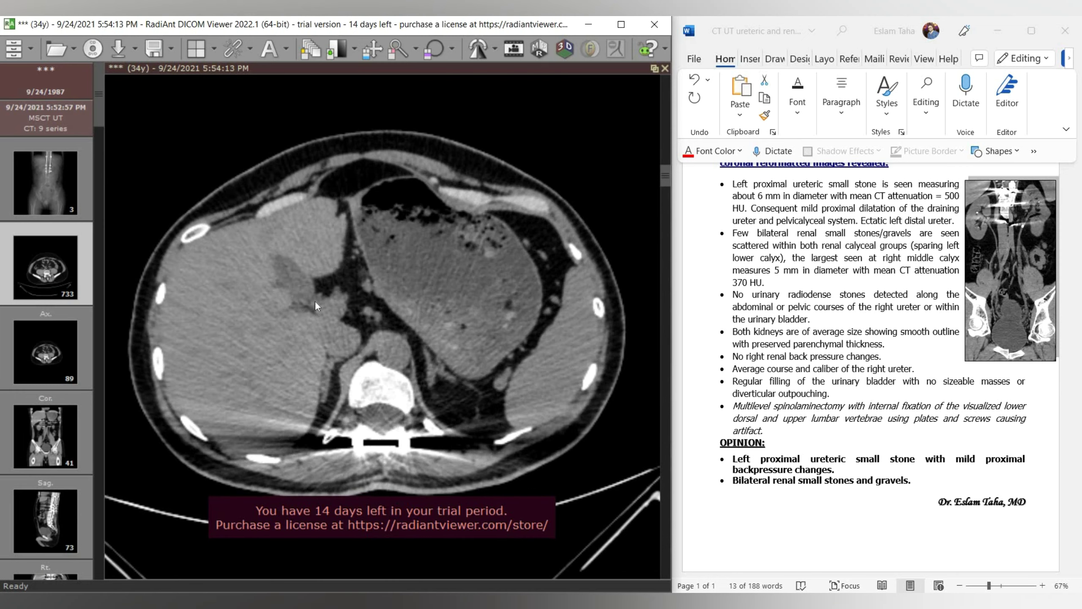
pyautogui.scroll(-10, 316, 285)
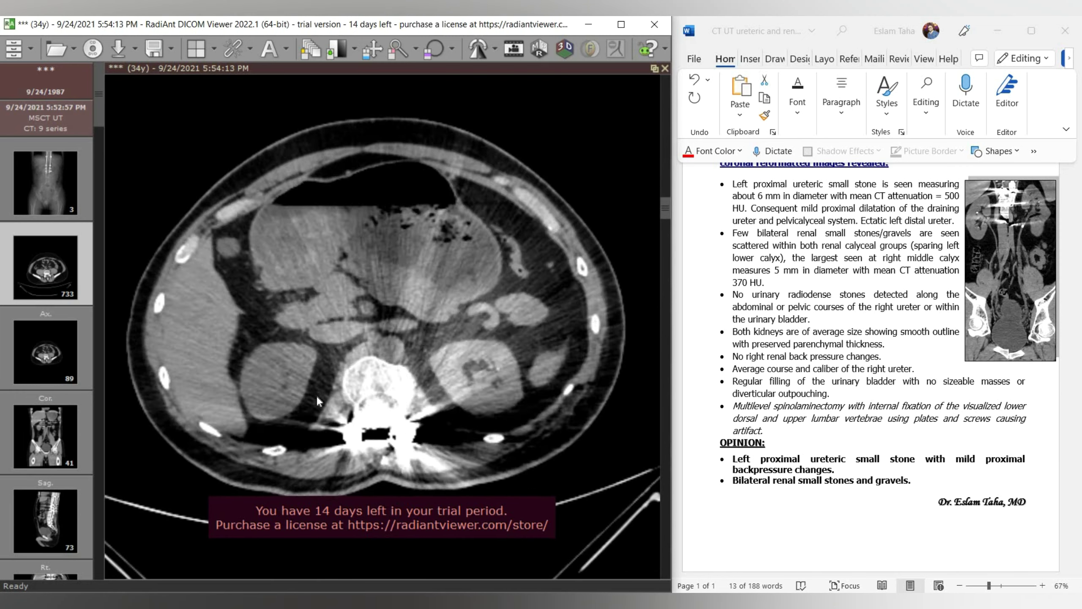
pyautogui.scroll(15, 296, 386)
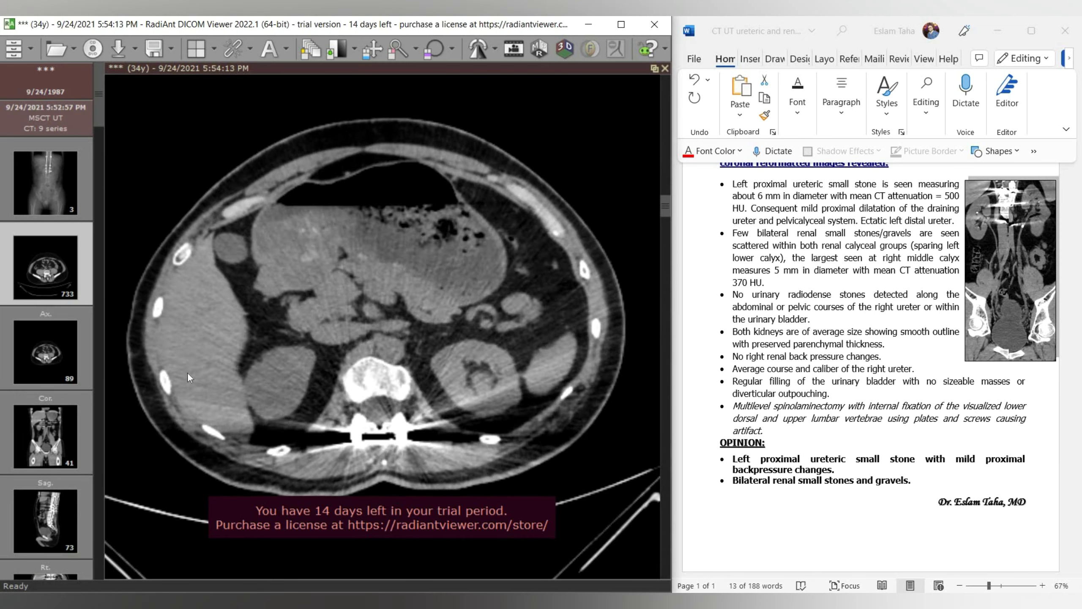
pyautogui.scroll(10, 247, 228)
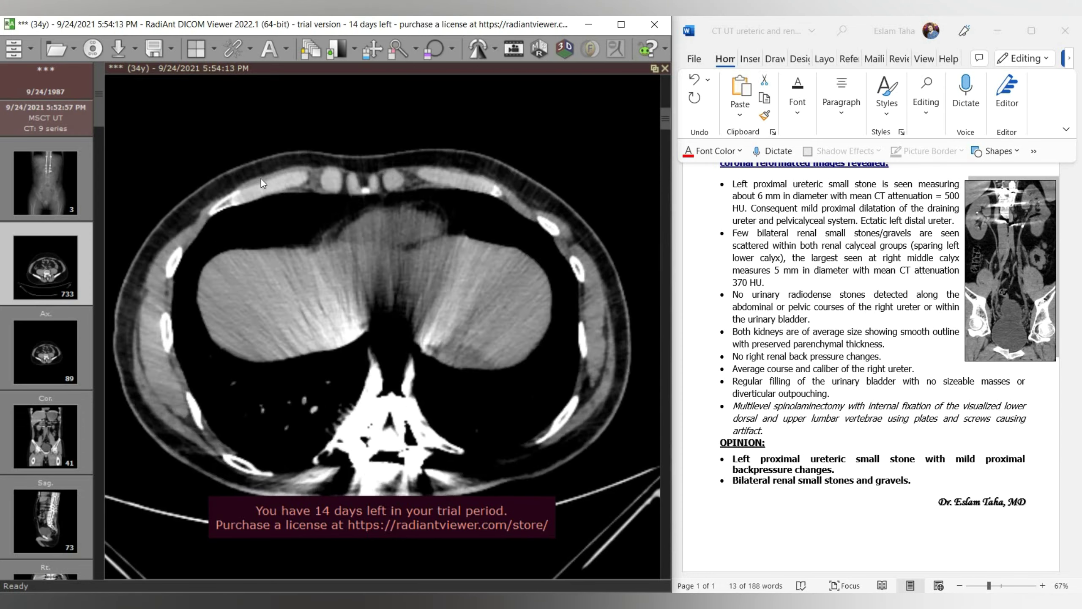
pyautogui.scroll(-10, 327, 298)
pyautogui.scroll(5, 528, 352)
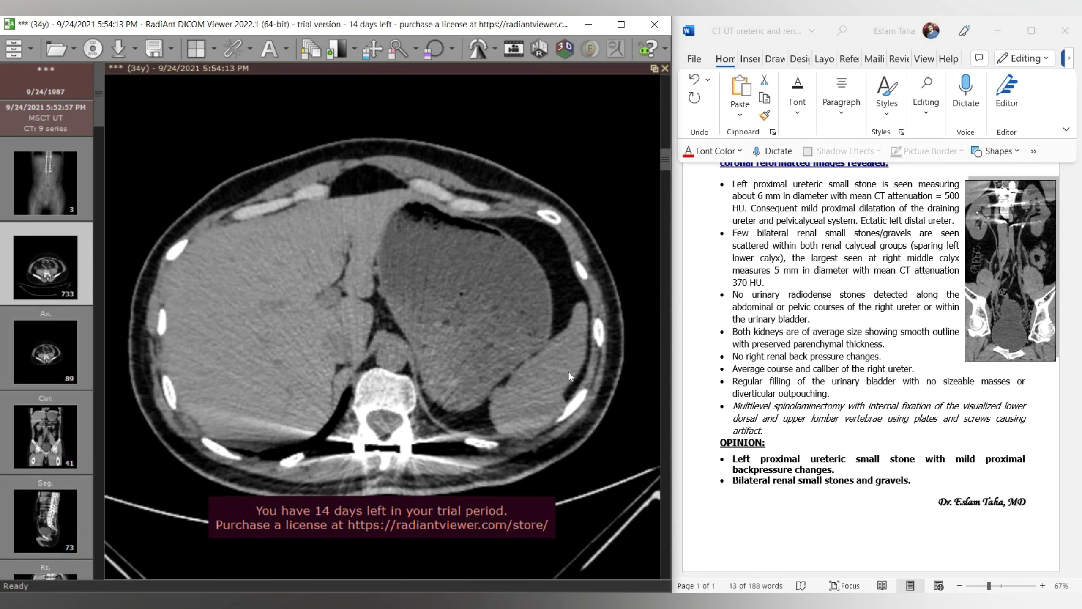
pyautogui.scroll(8, 568, 372)
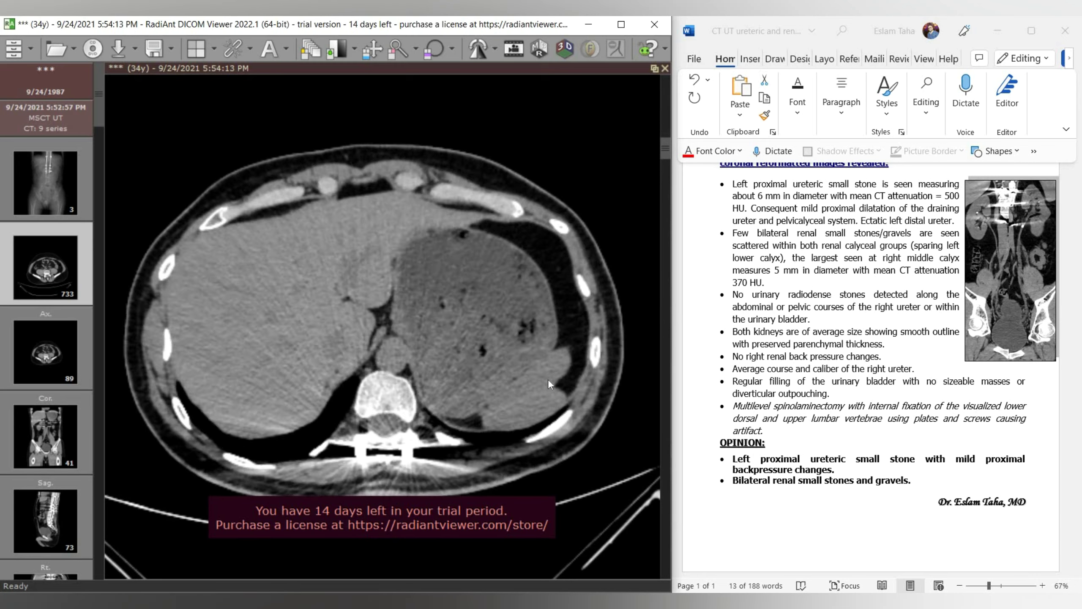
pyautogui.scroll(-10, 548, 379)
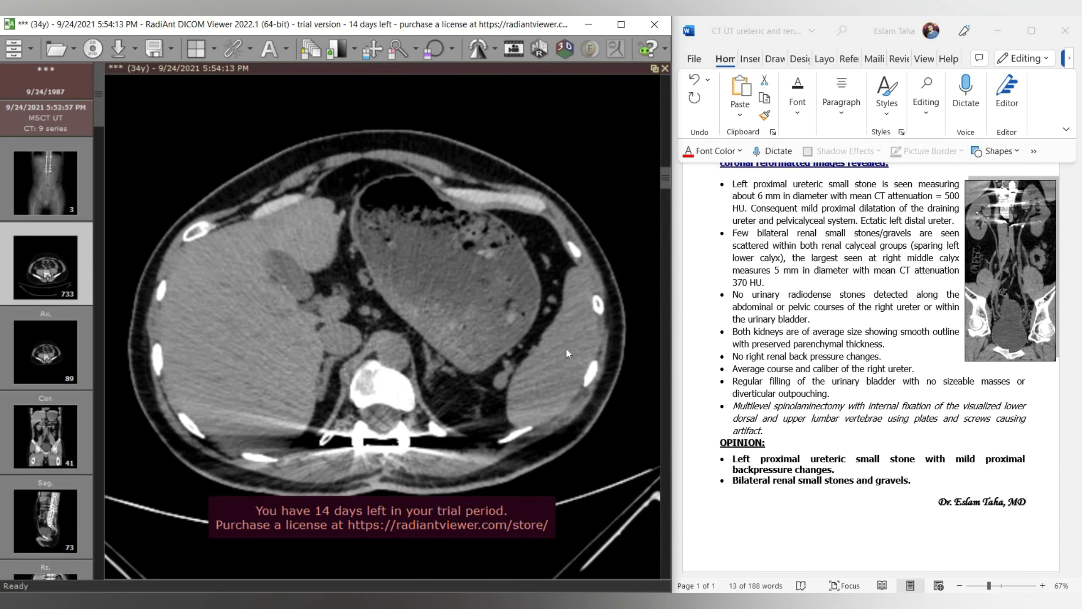
pyautogui.scroll(-10, 565, 354)
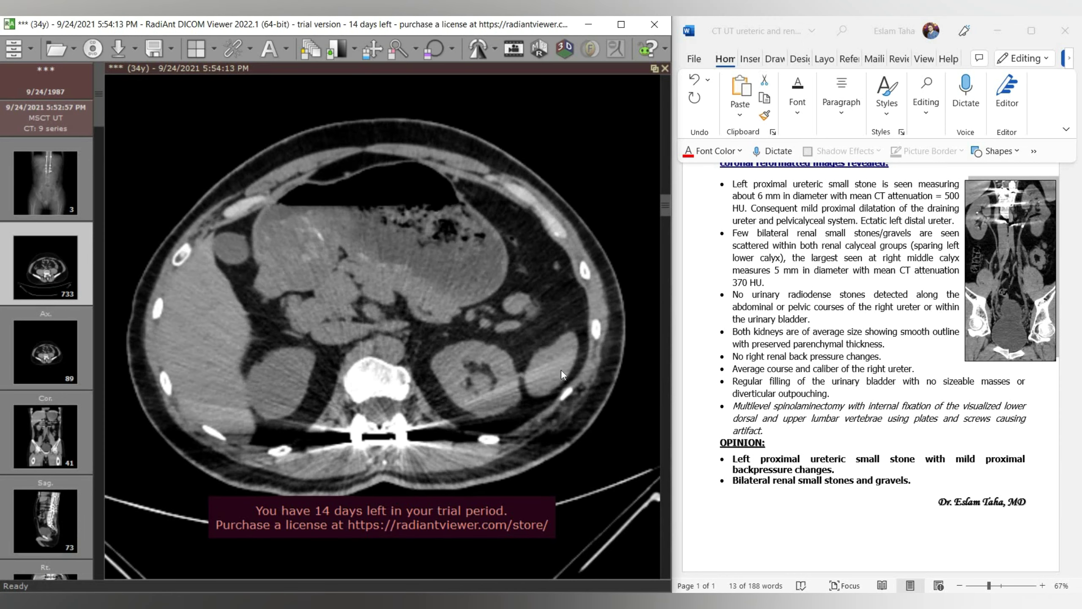
pyautogui.scroll(10, 561, 370)
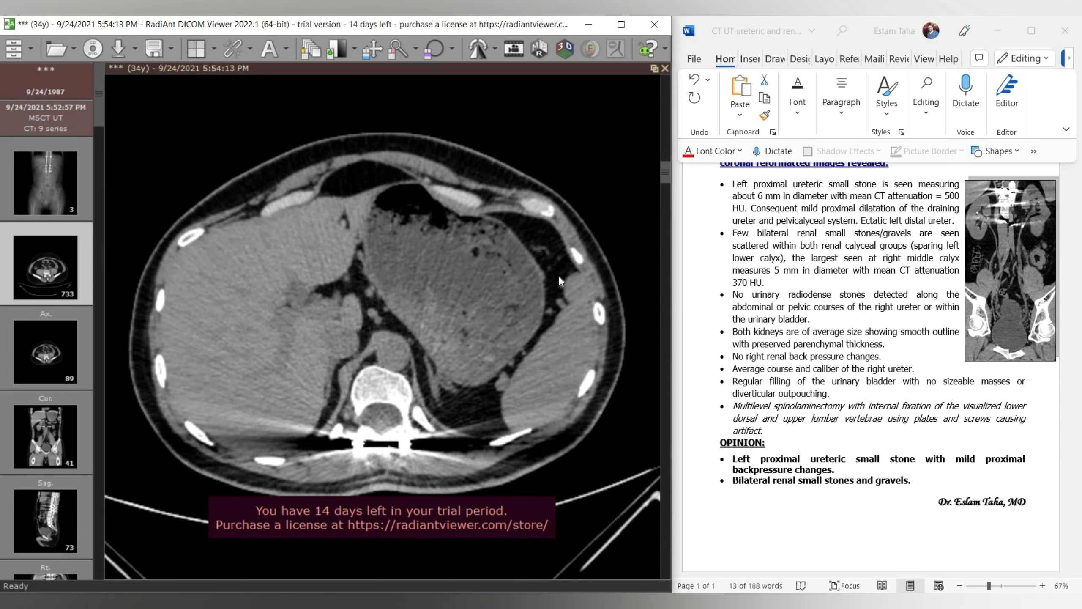
pyautogui.scroll(10, 554, 298)
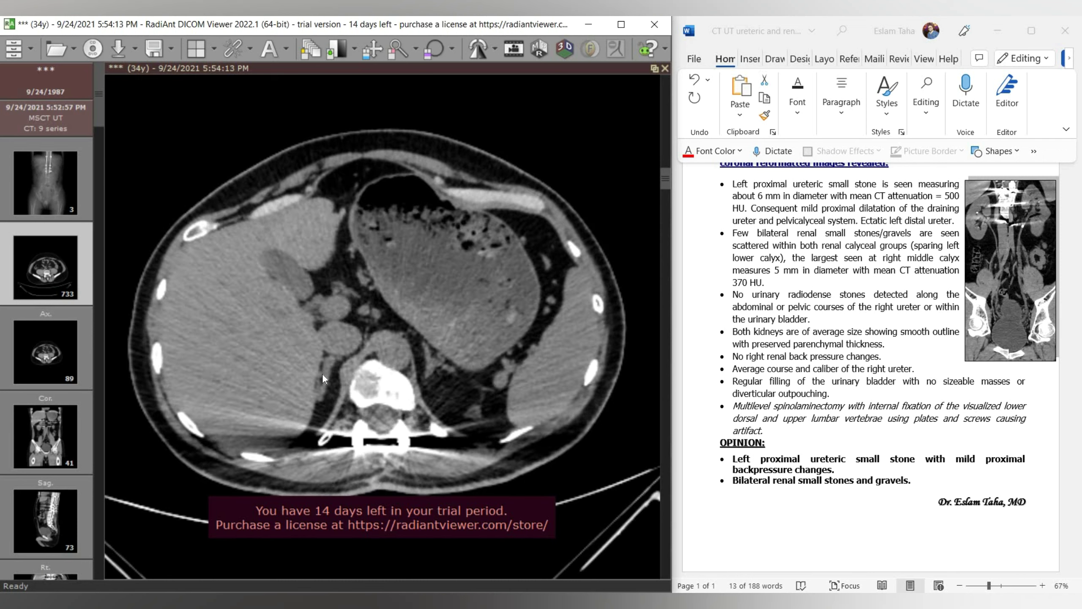
pyautogui.scroll(10, 323, 373)
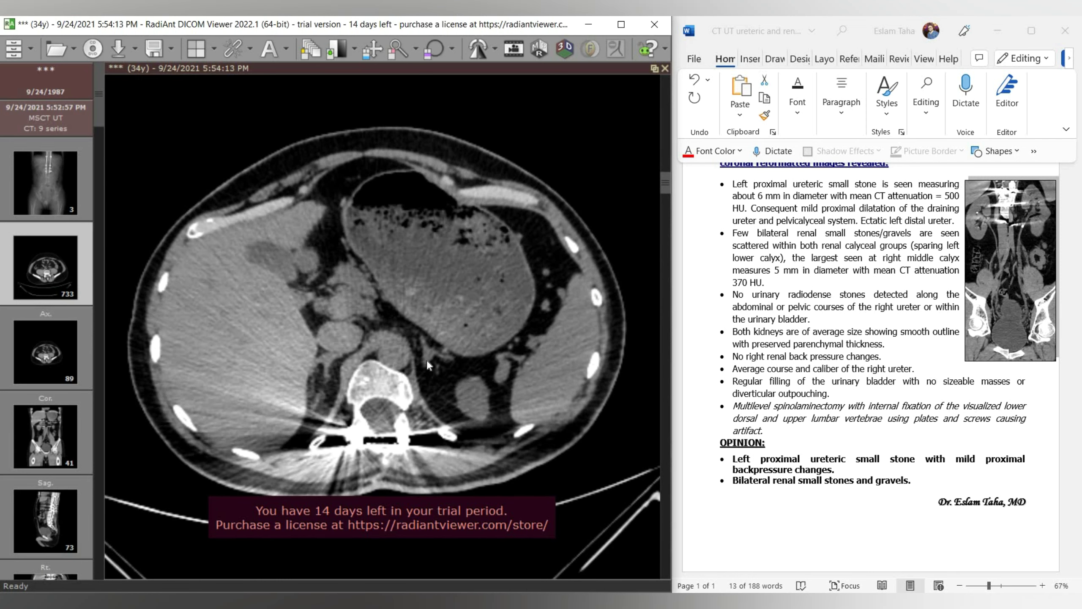
pyautogui.scroll(8, 429, 366)
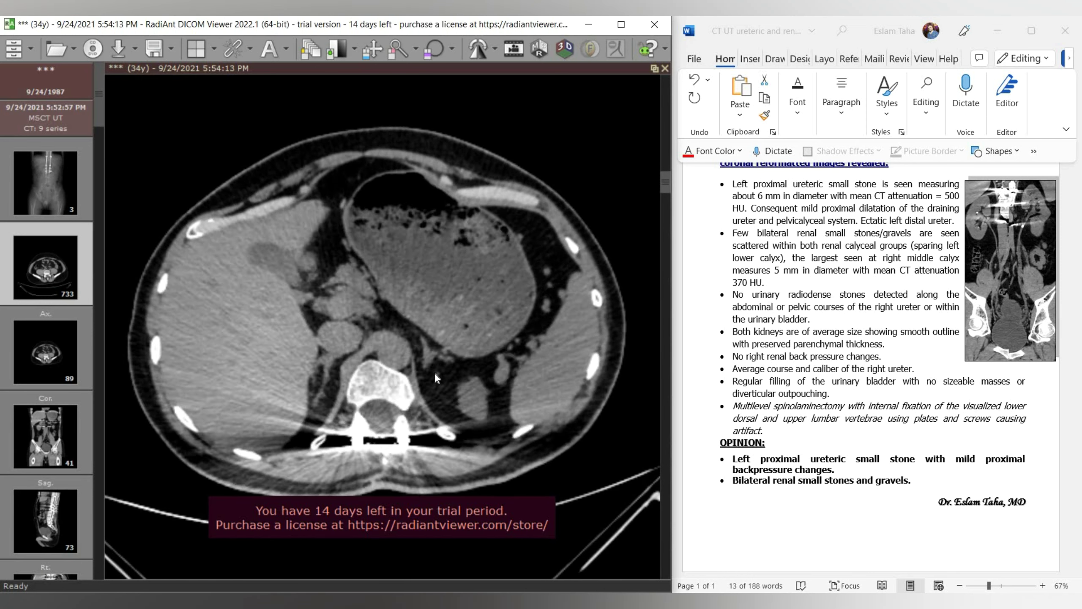
pyautogui.scroll(-10, 434, 371)
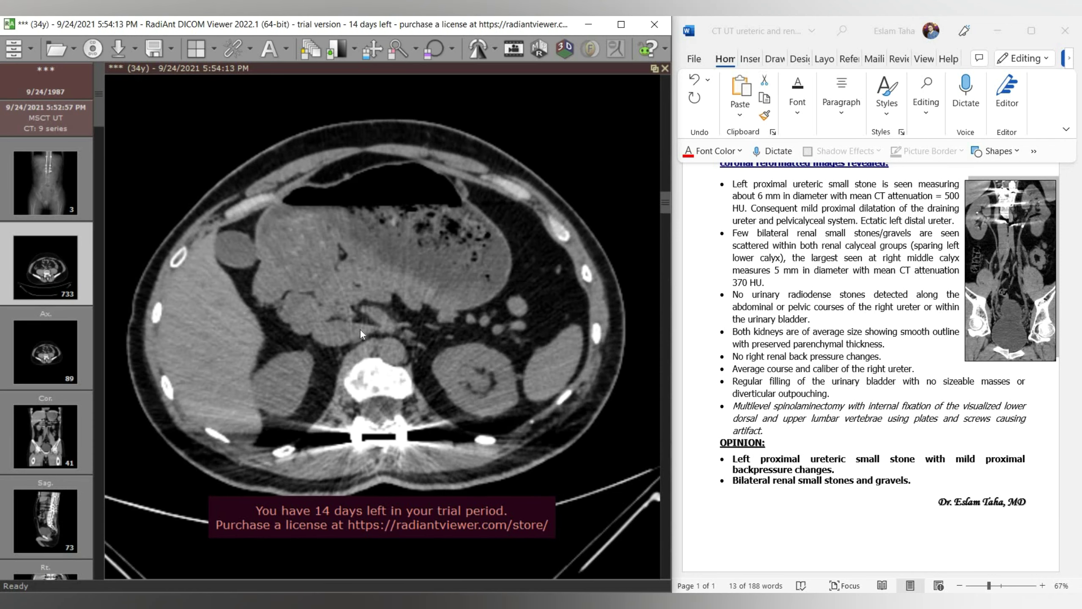
pyautogui.scroll(-10, 360, 330)
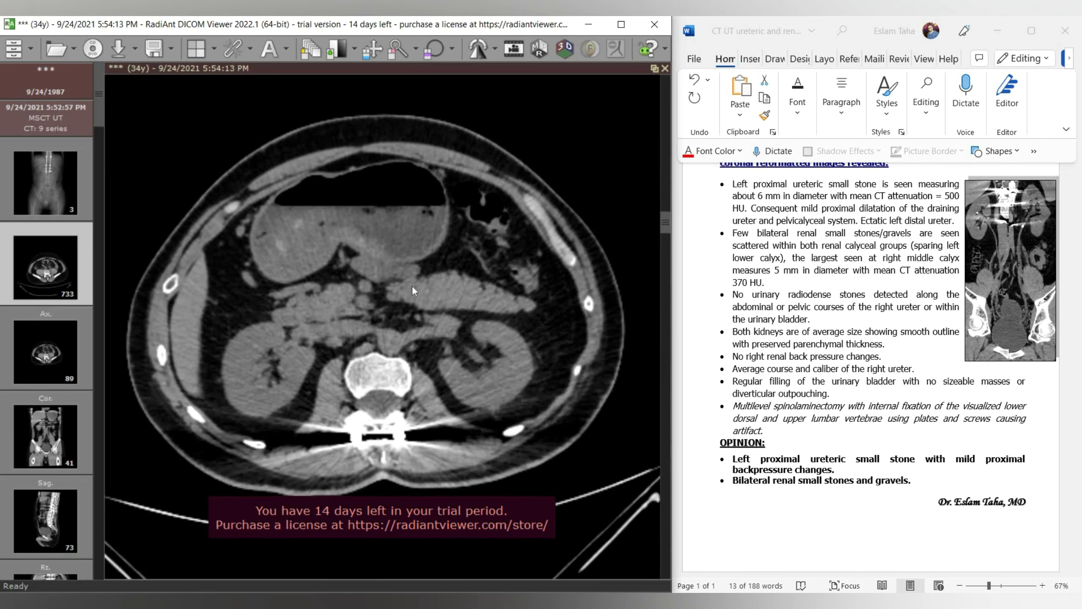
pyautogui.scroll(8, 412, 290)
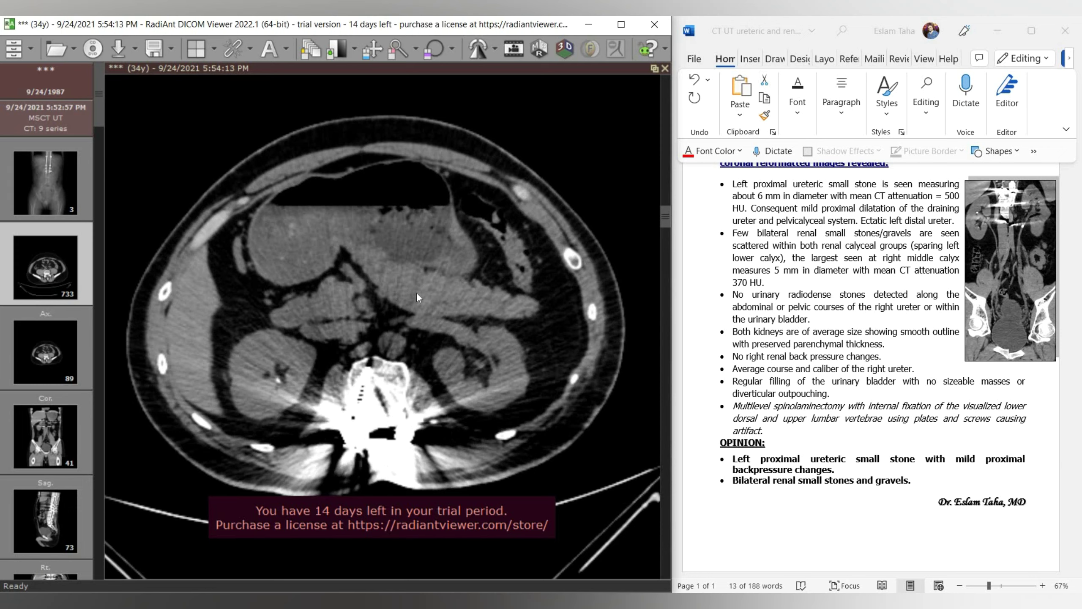
pyautogui.scroll(8, 416, 292)
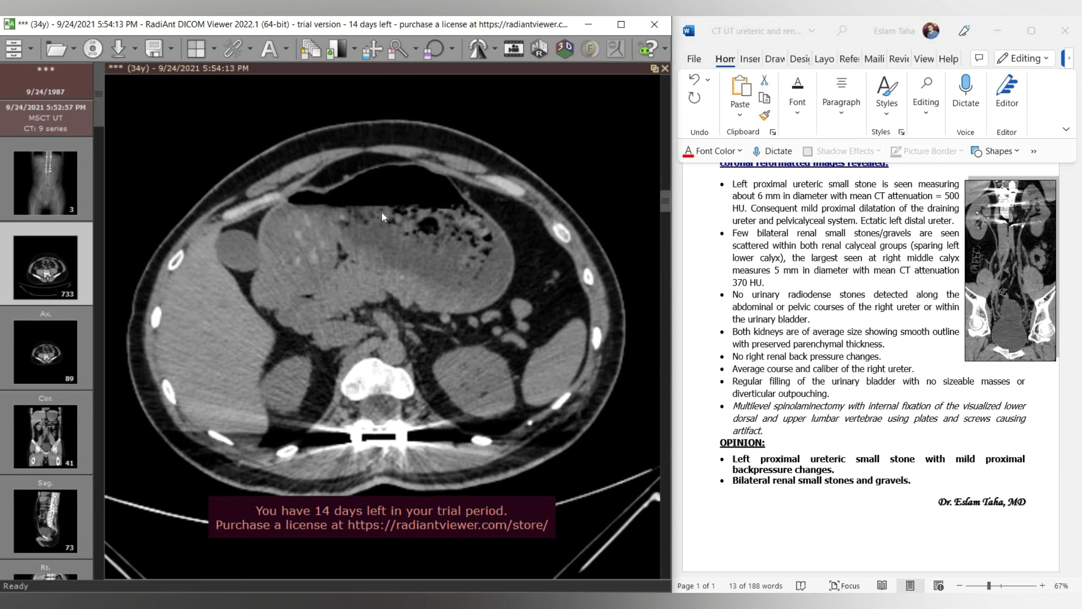
pyautogui.scroll(-6, 382, 211)
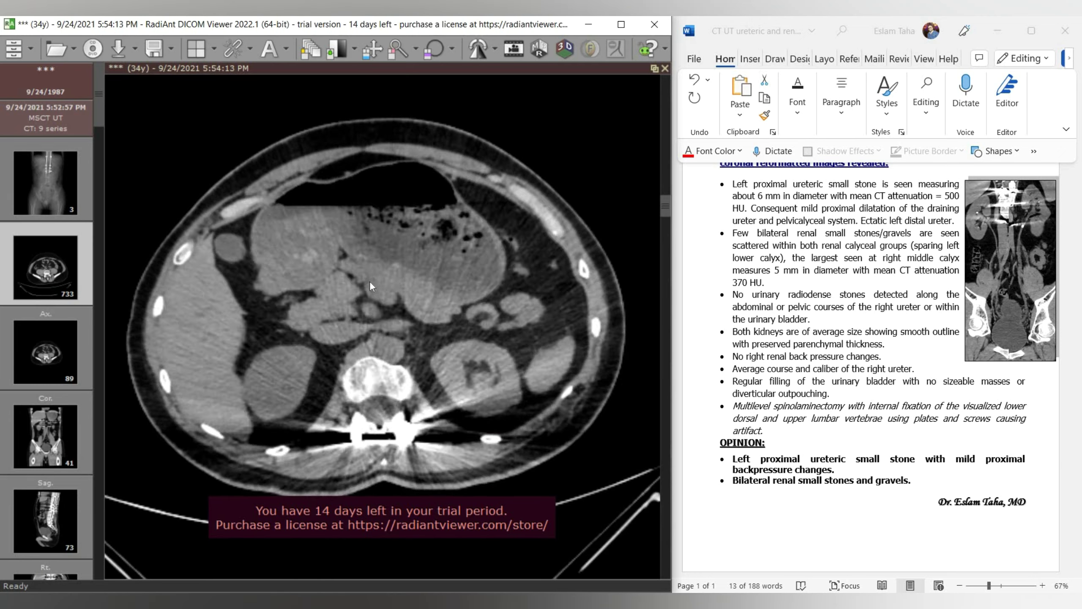
pyautogui.scroll(8, 393, 299)
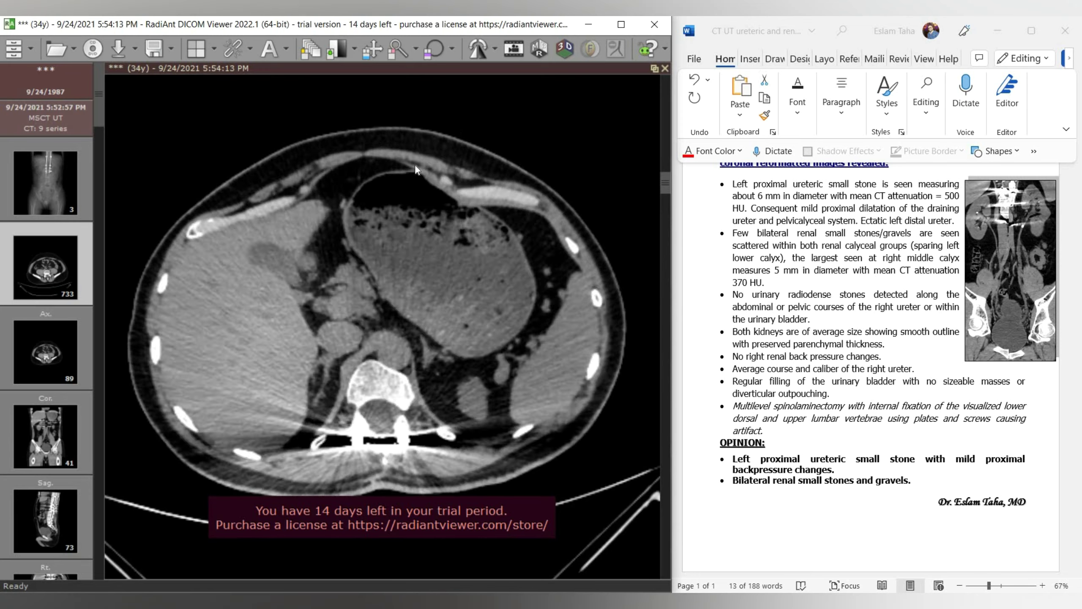
pyautogui.scroll(8, 416, 170)
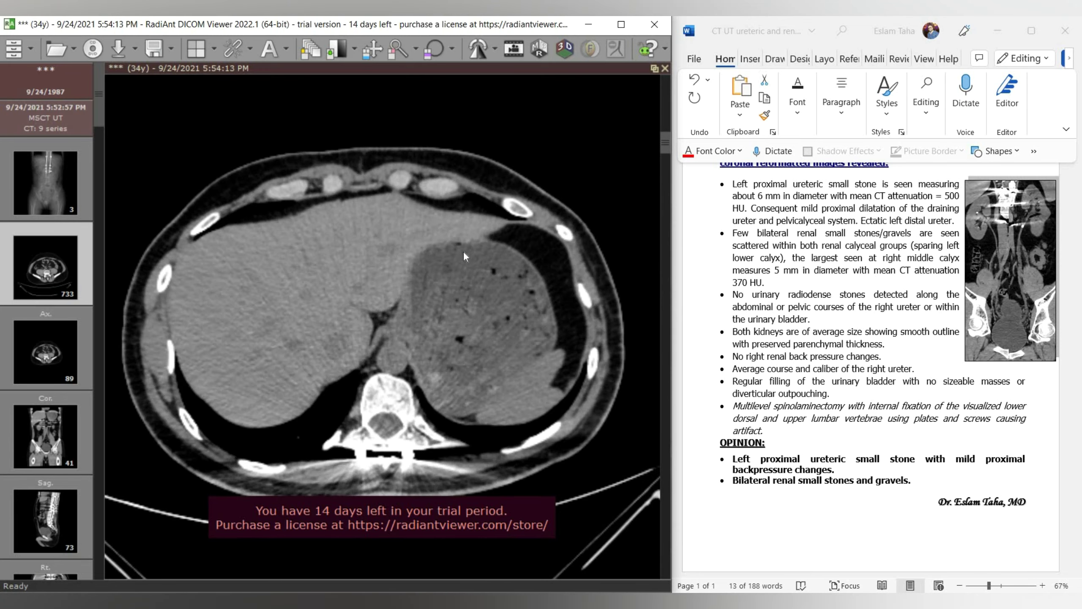
pyautogui.scroll(-5, 465, 255)
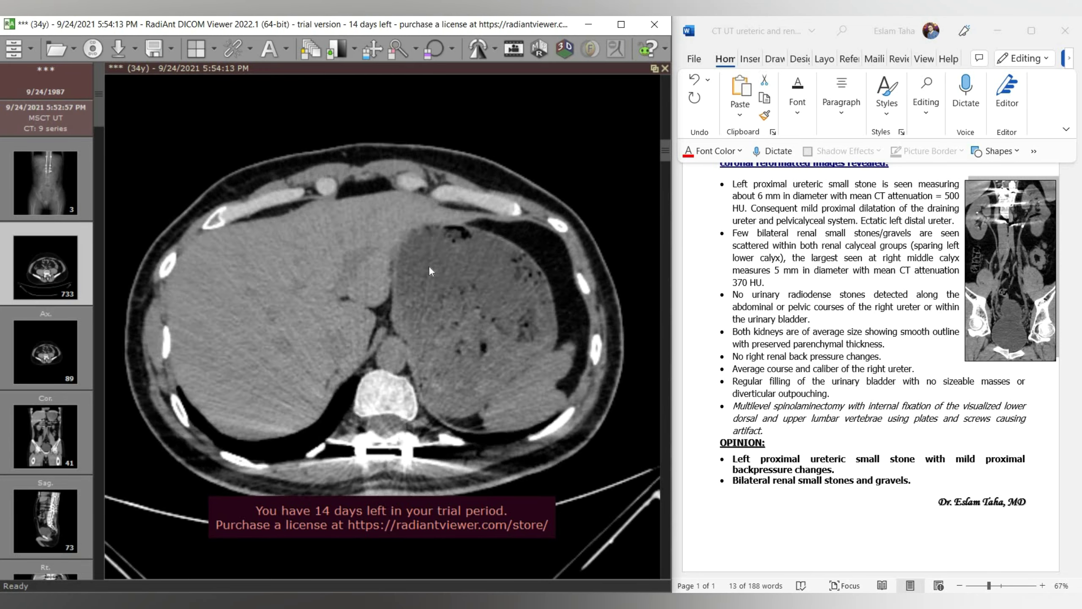
pyautogui.scroll(-6, 429, 270)
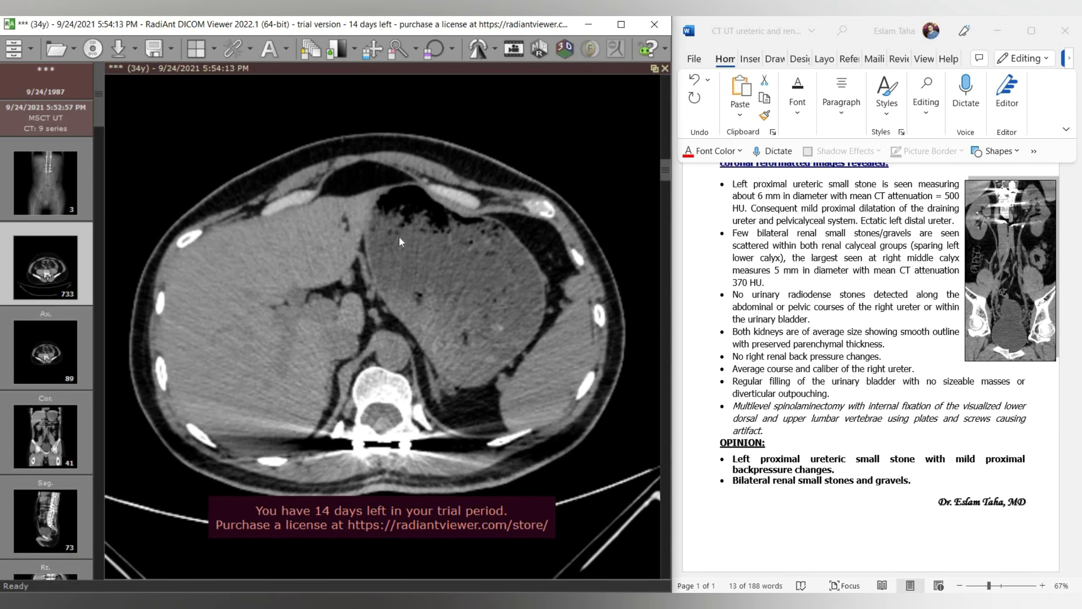
pyautogui.scroll(-10, 400, 239)
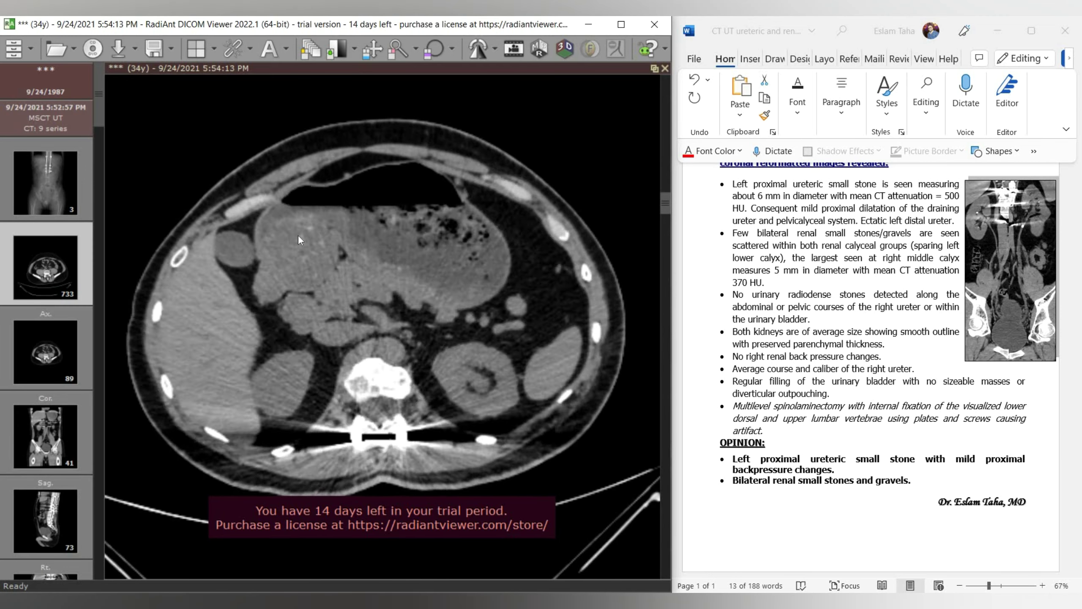
pyautogui.scroll(10, 300, 240)
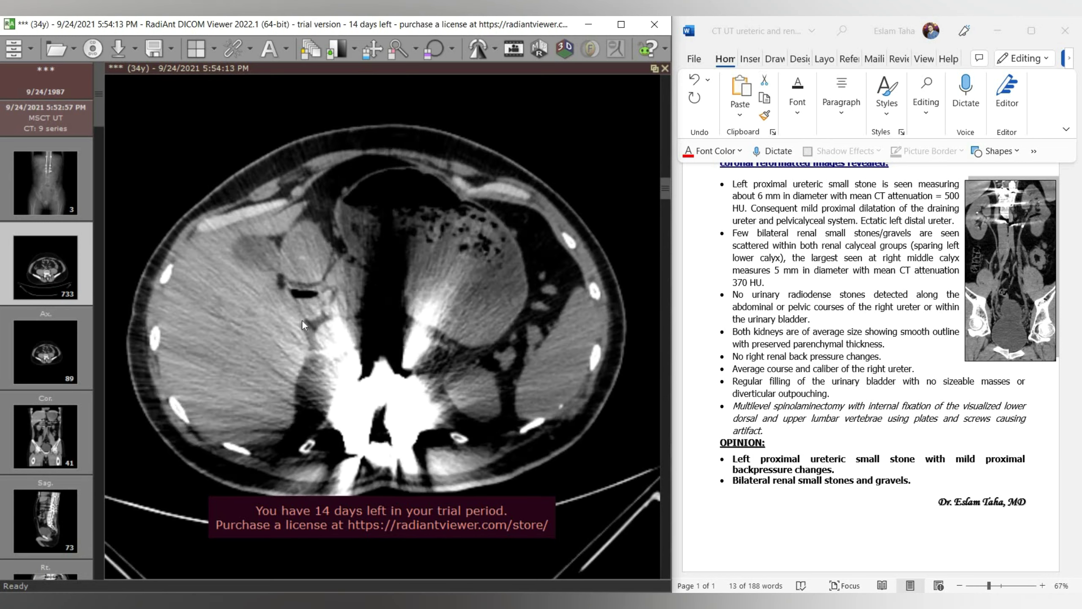
pyautogui.scroll(-8, 302, 319)
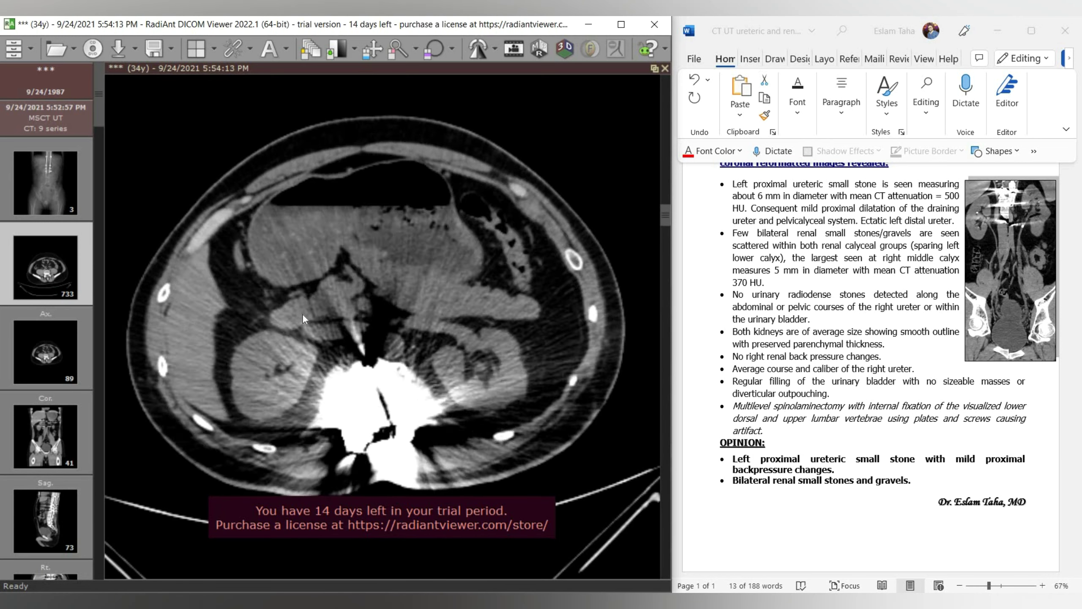
pyautogui.scroll(-10, 304, 318)
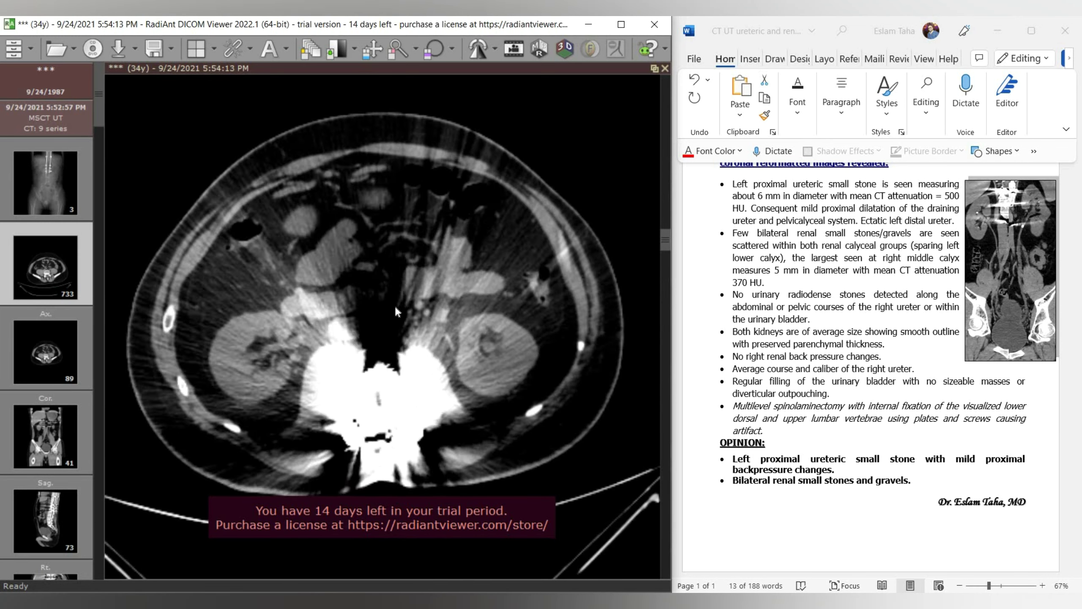
pyautogui.scroll(-10, 396, 311)
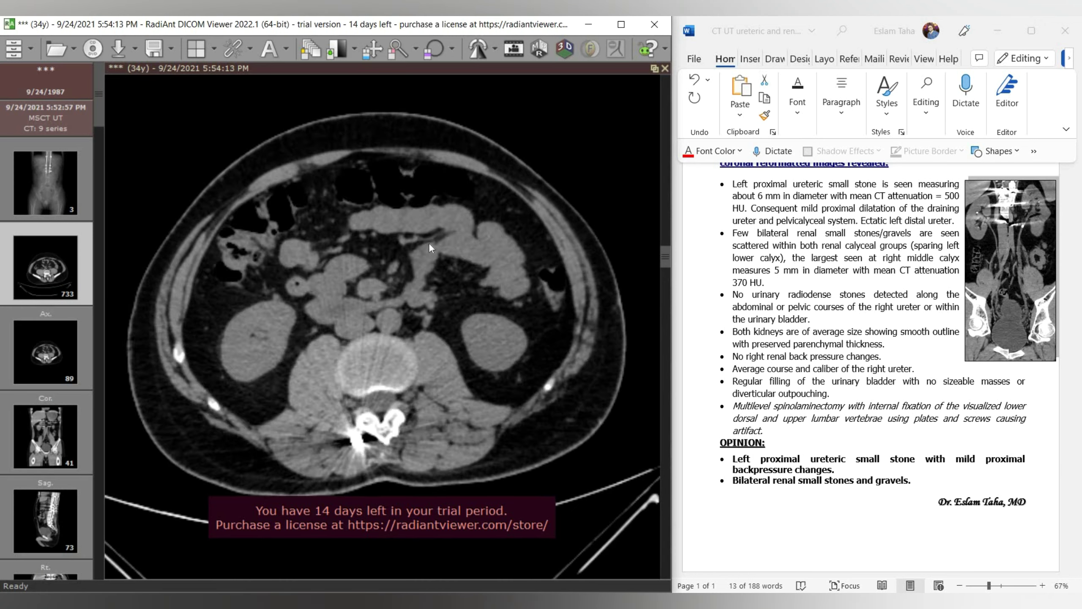
pyautogui.scroll(-10, 428, 243)
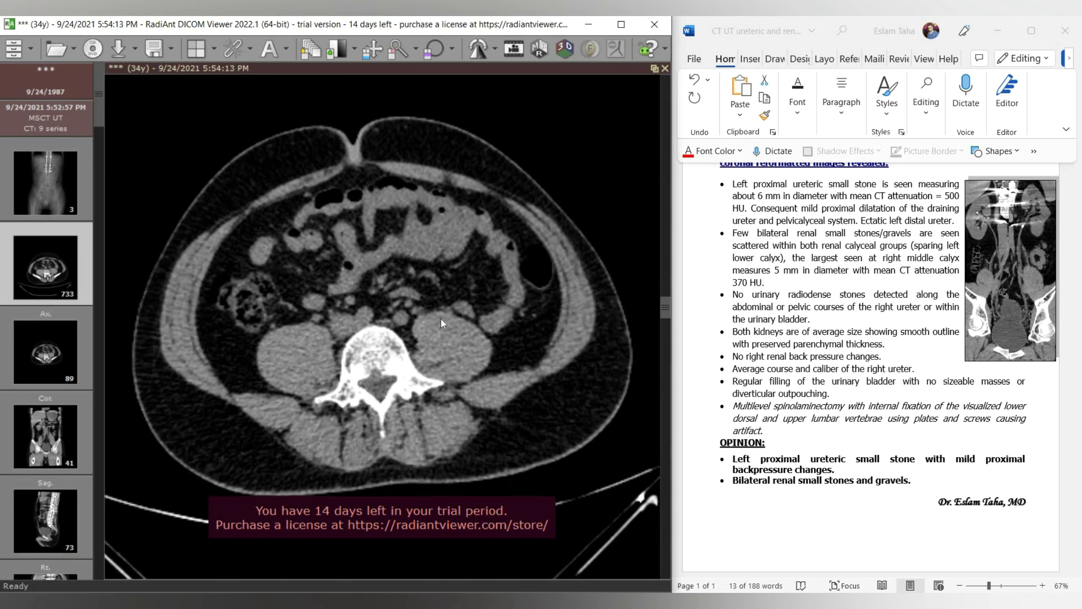
pyautogui.scroll(-10, 441, 318)
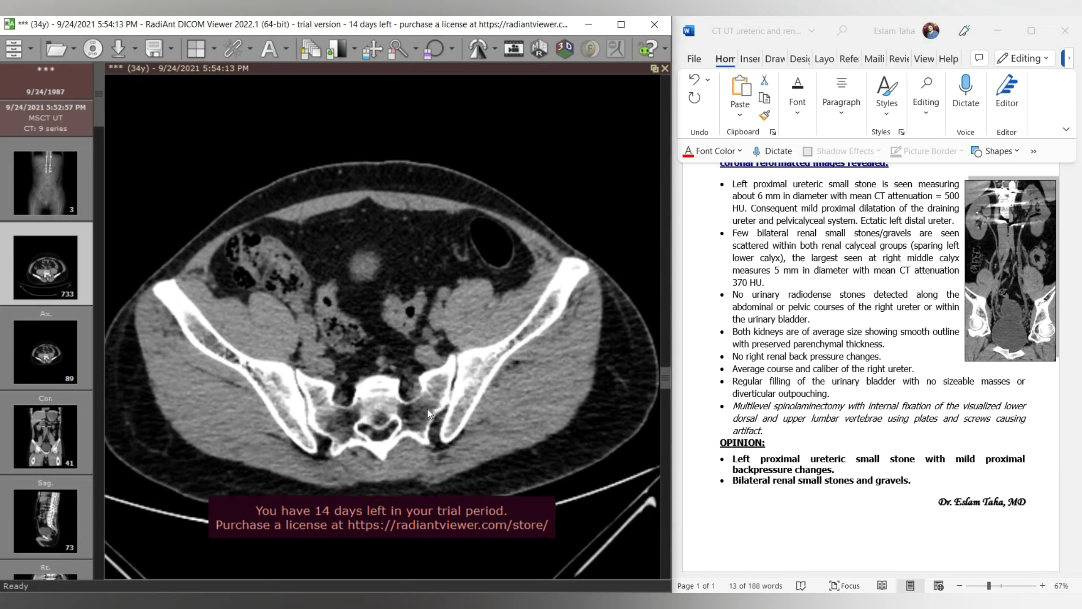
pyautogui.scroll(10, 428, 409)
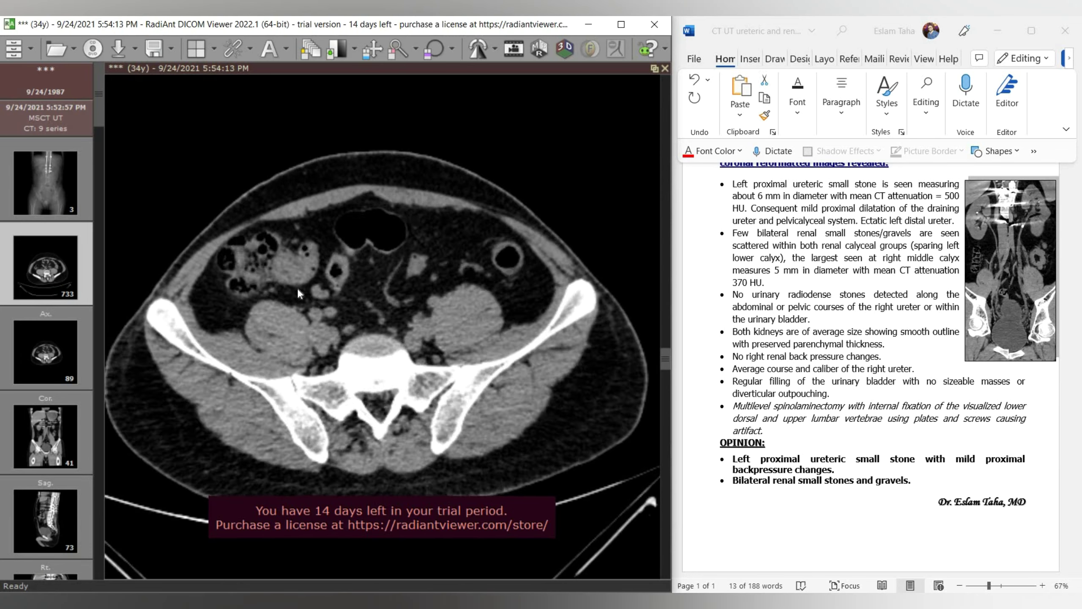
# - Page the axial slices up and down through the abdomen to the liver and spleen level
pyautogui.scroll(-8, 276, 259)
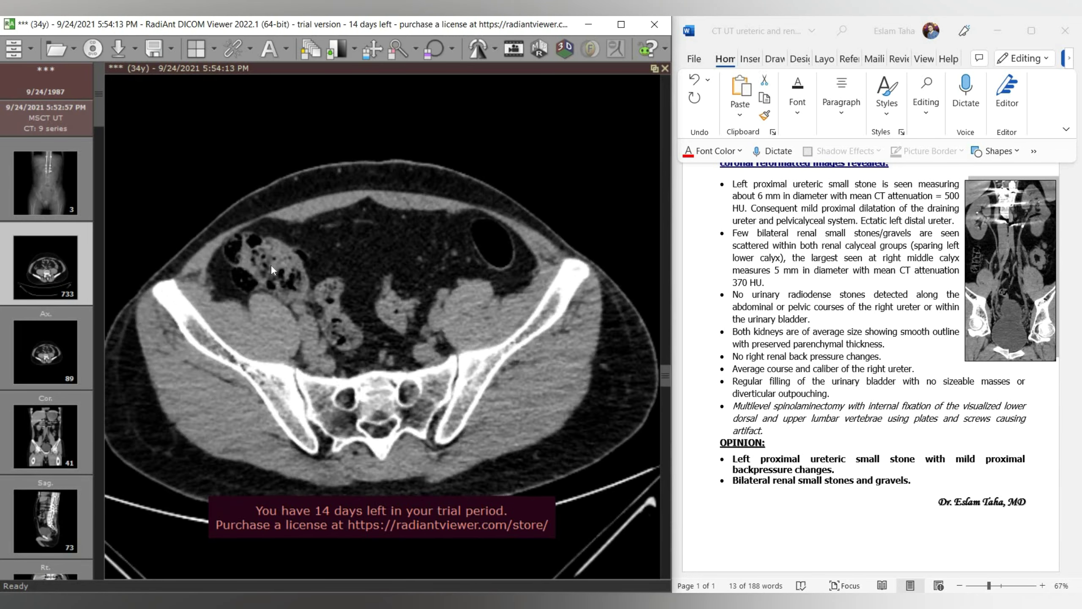
pyautogui.scroll(-6, 271, 266)
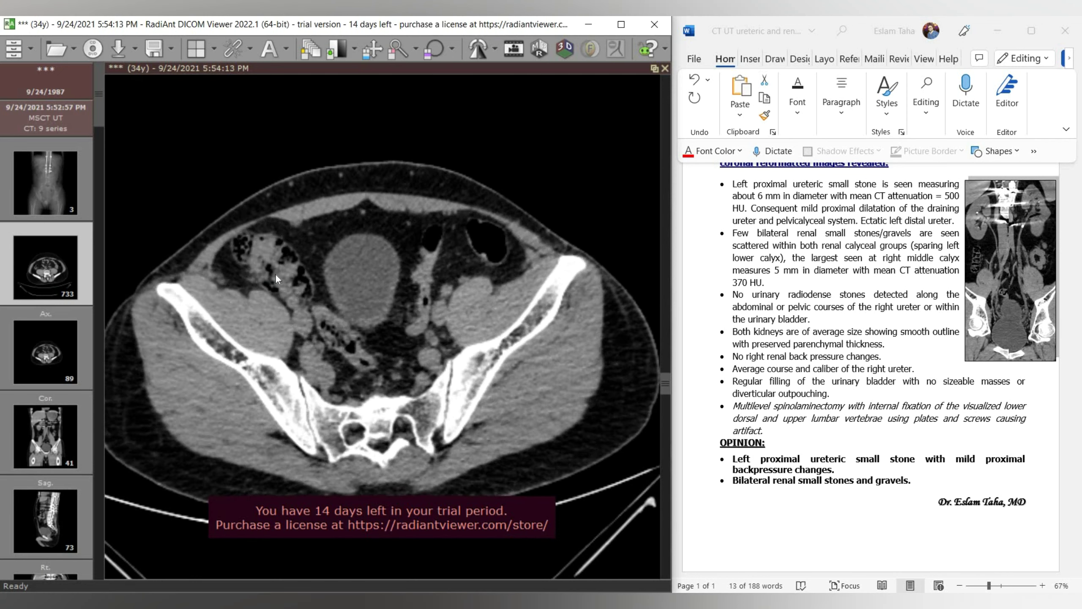
pyautogui.scroll(6, 276, 273)
pyautogui.scroll(15, 292, 254)
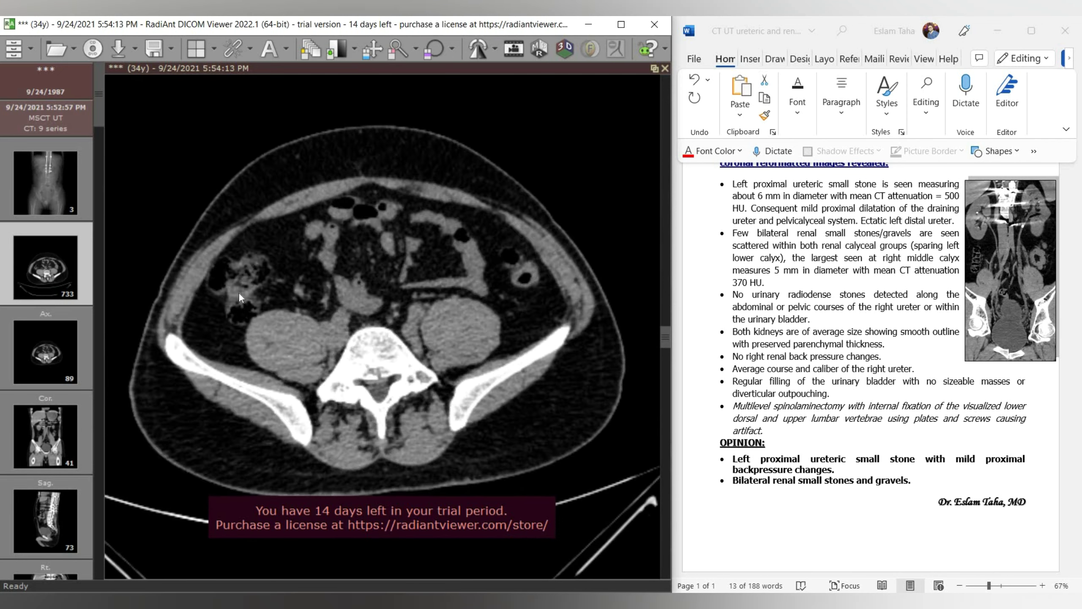
pyautogui.scroll(15, 252, 333)
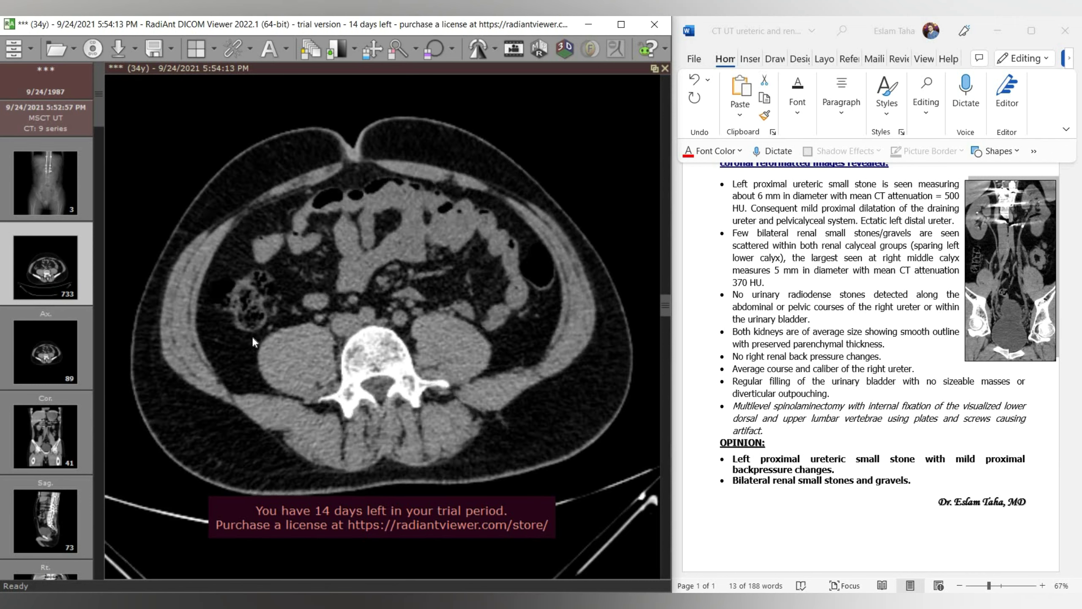
pyautogui.scroll(15, 256, 335)
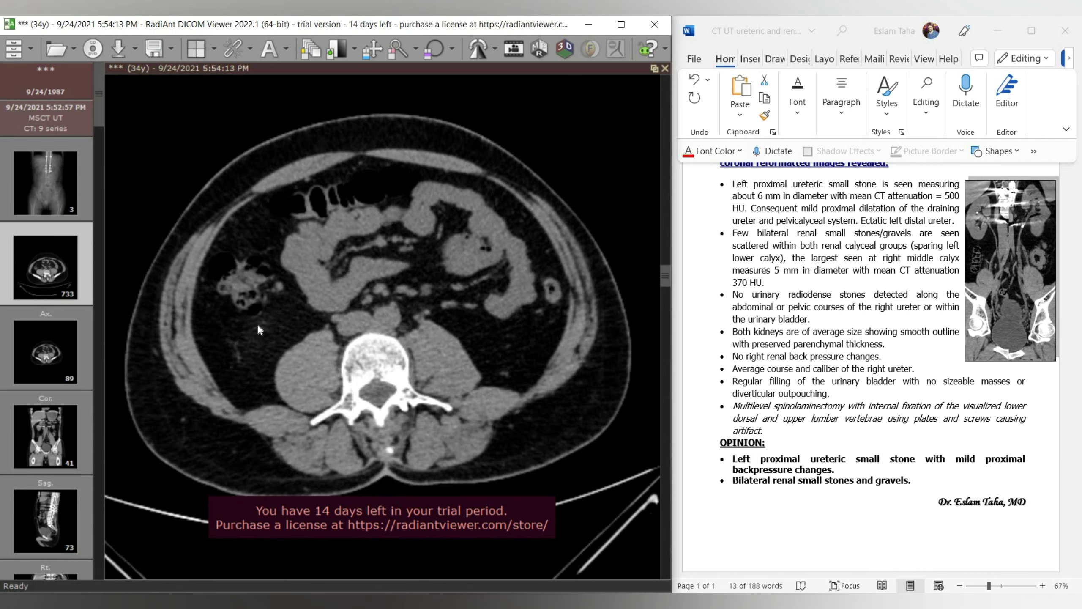
pyautogui.scroll(10, 247, 269)
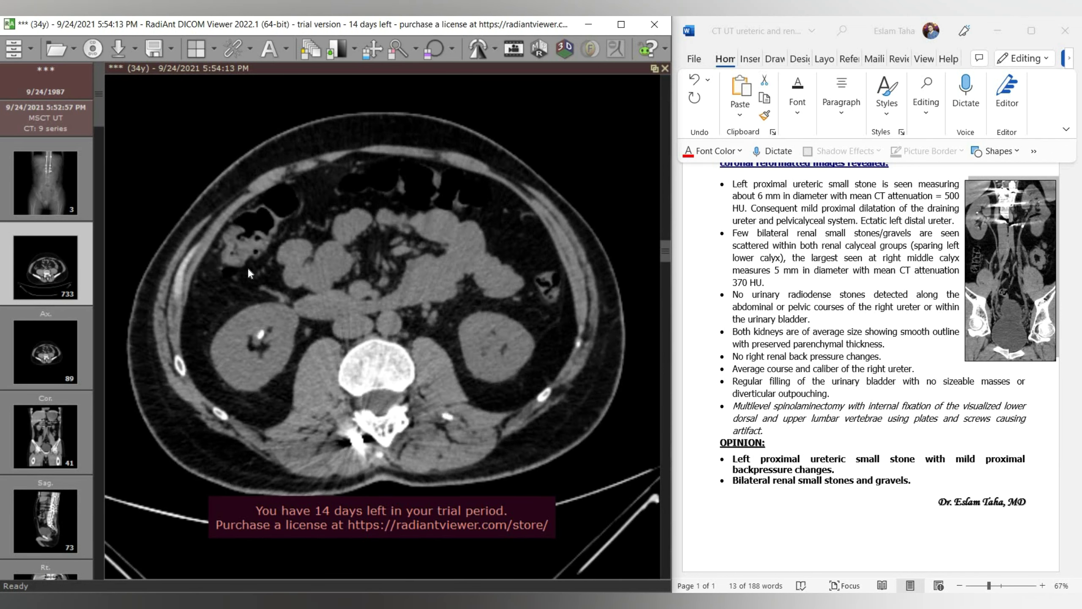
pyautogui.scroll(-10, 255, 239)
pyautogui.scroll(-10, 253, 263)
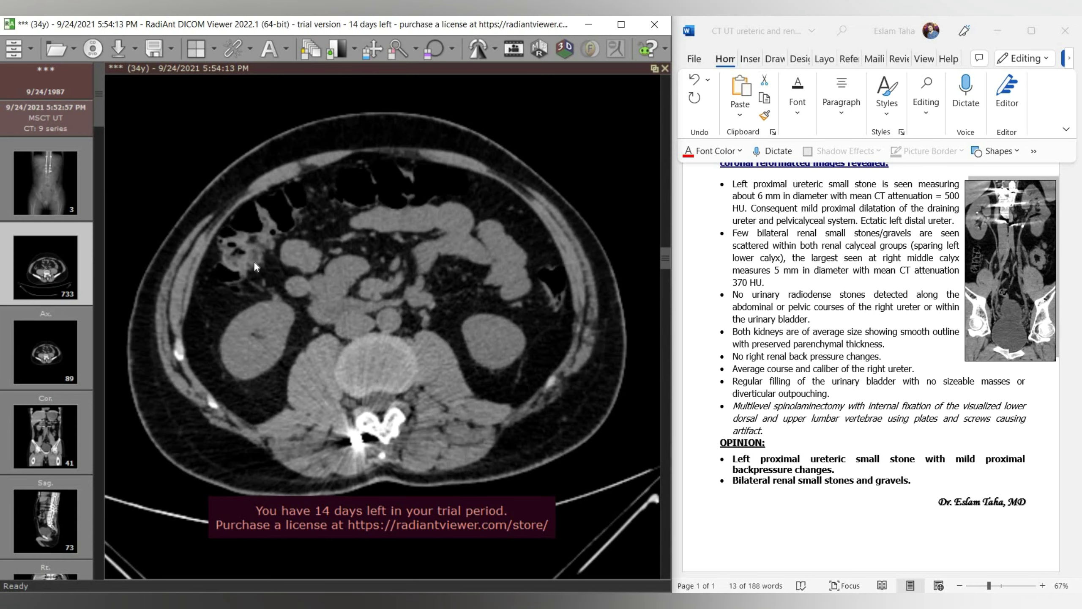
pyautogui.scroll(10, 495, 214)
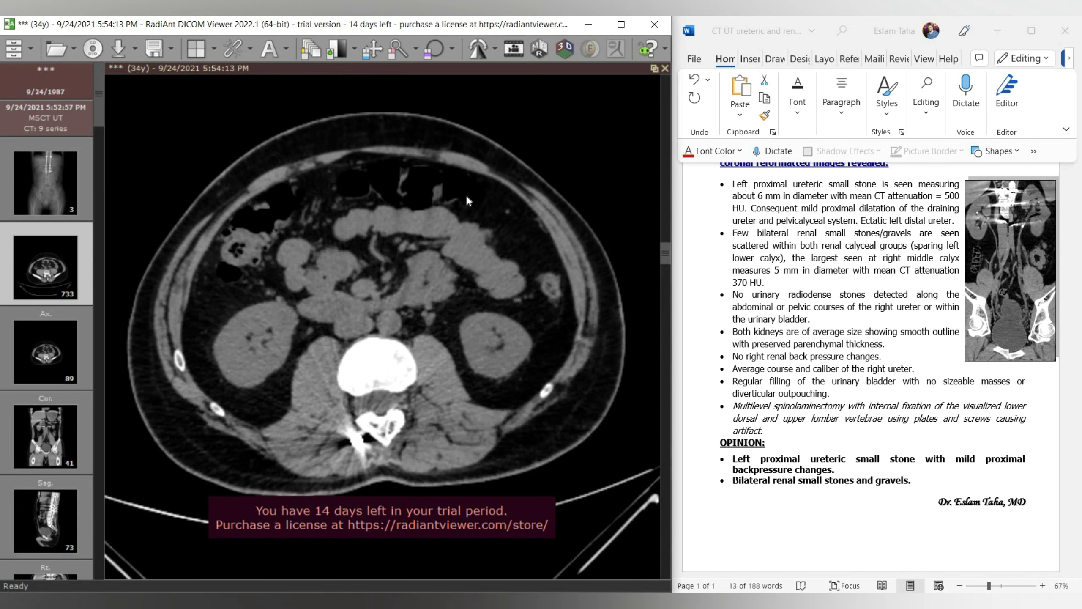
pyautogui.scroll(-10, 523, 256)
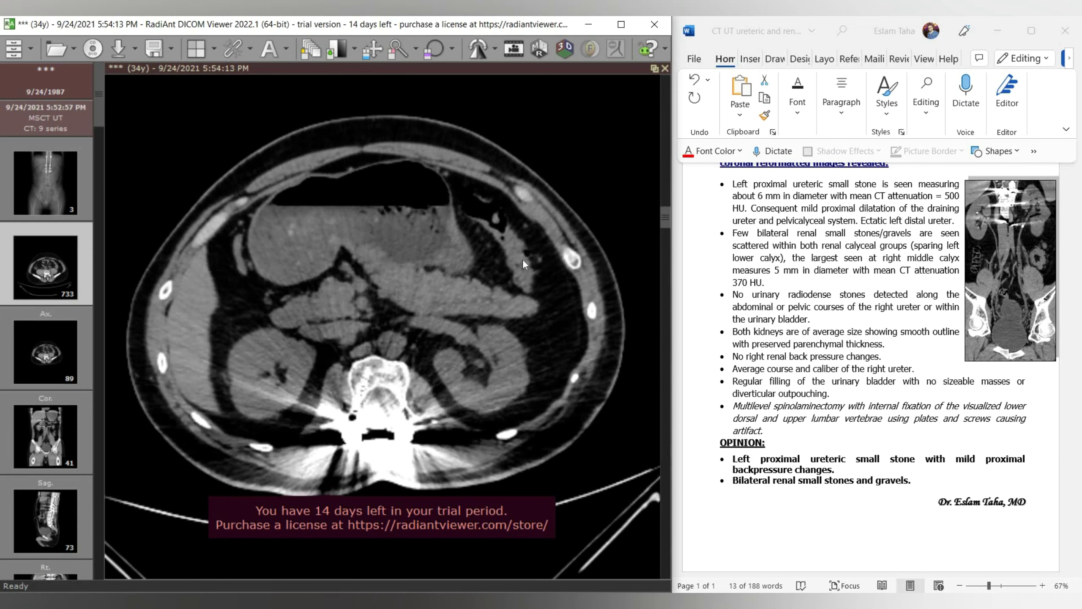
pyautogui.scroll(-10, 546, 298)
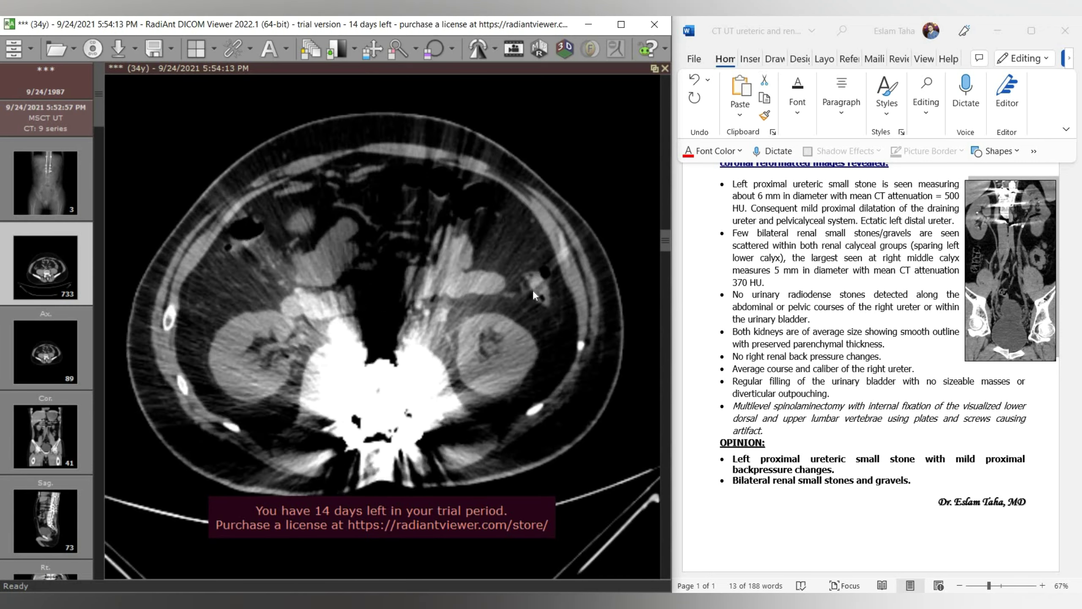
pyautogui.scroll(-5, 569, 354)
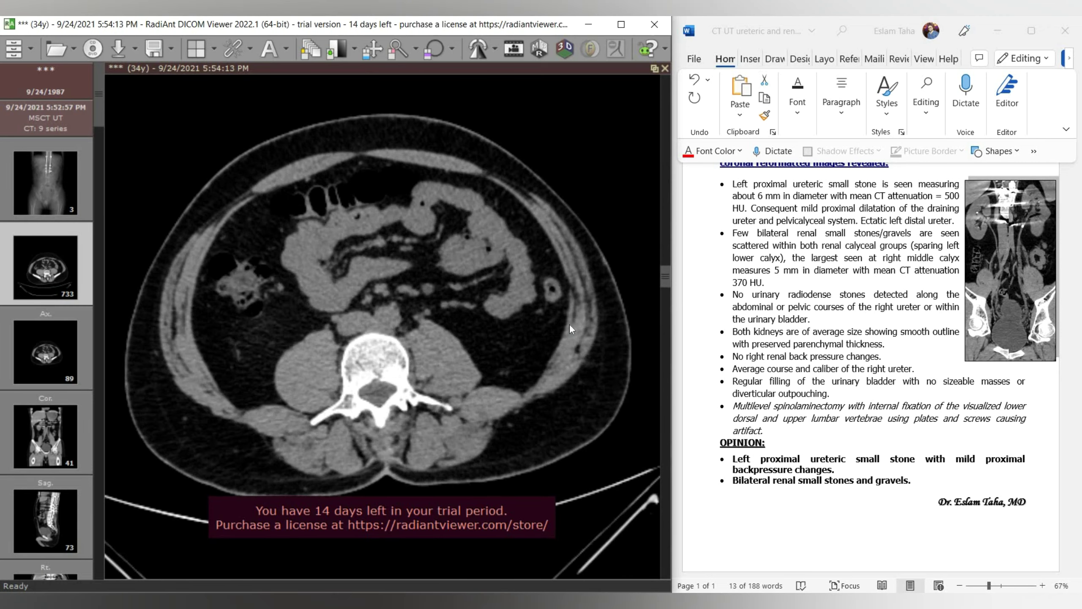
pyautogui.scroll(-10, 561, 339)
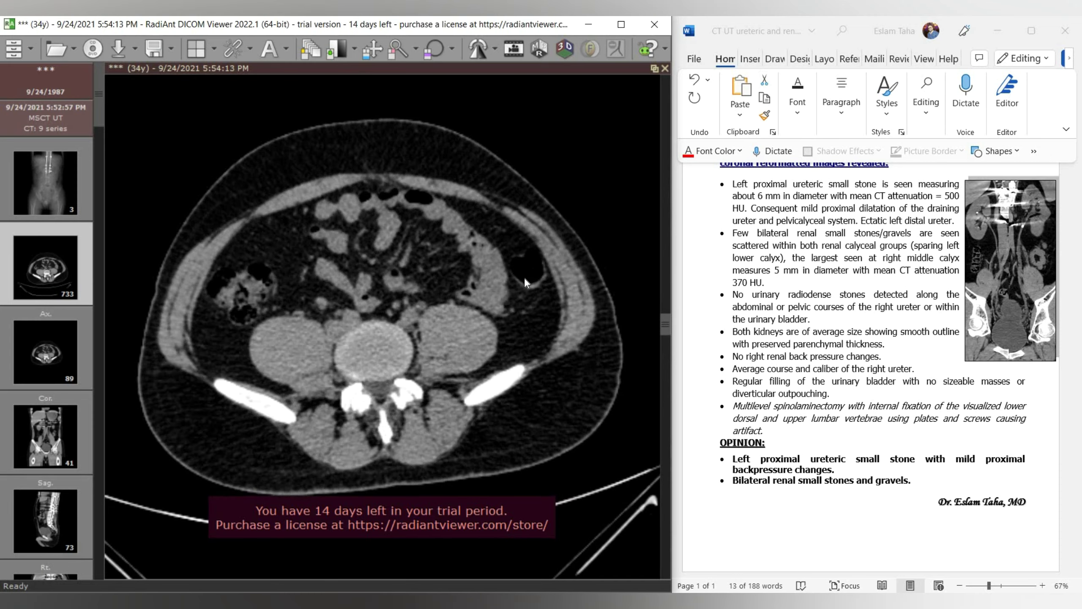
pyautogui.scroll(-15, 509, 295)
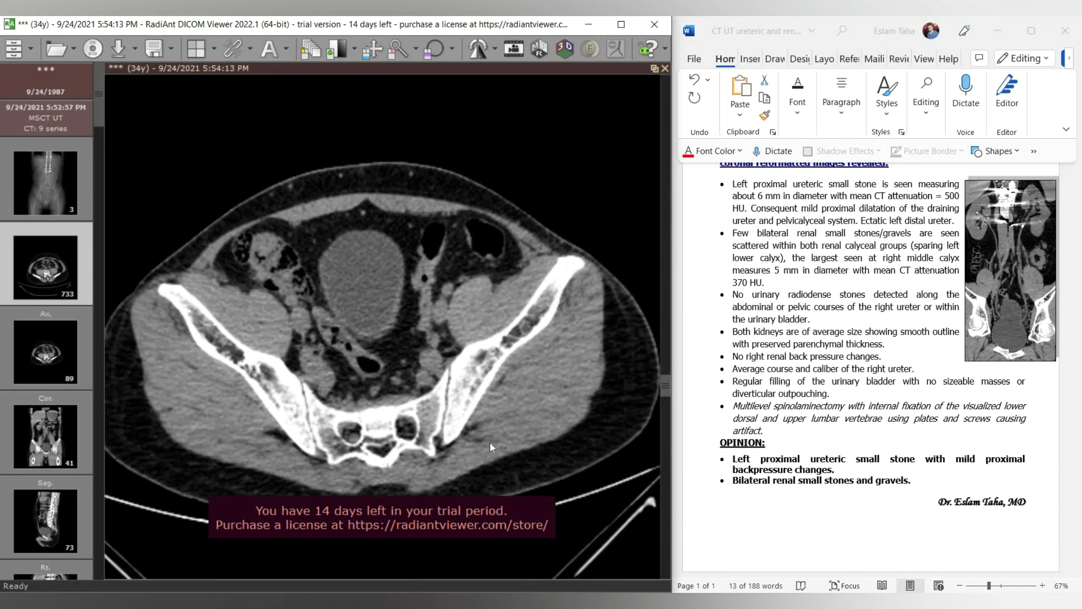
pyautogui.scroll(10, 478, 253)
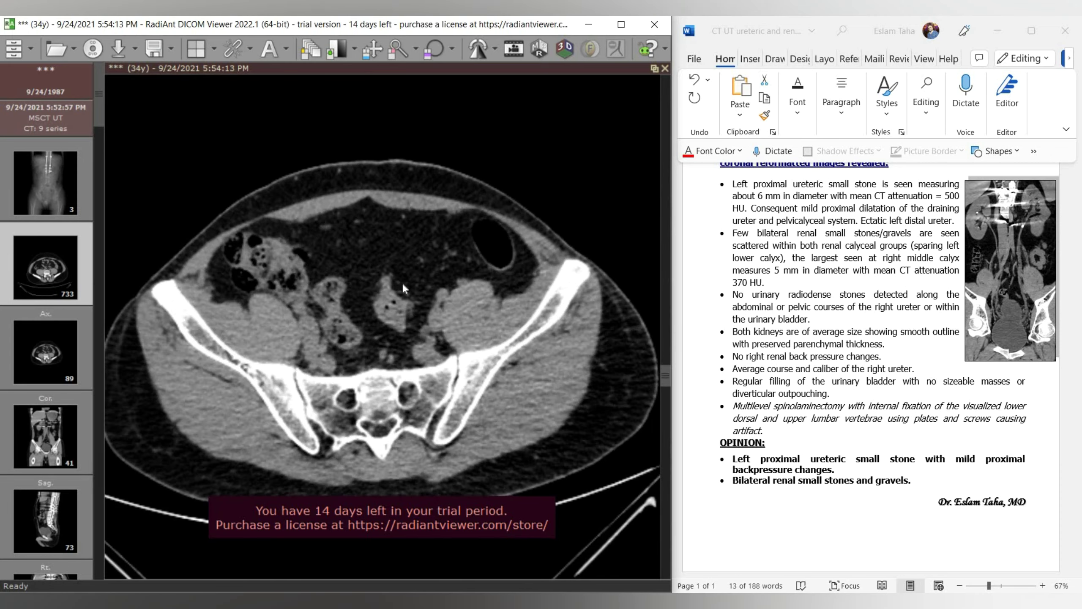
pyautogui.scroll(-5, 381, 267)
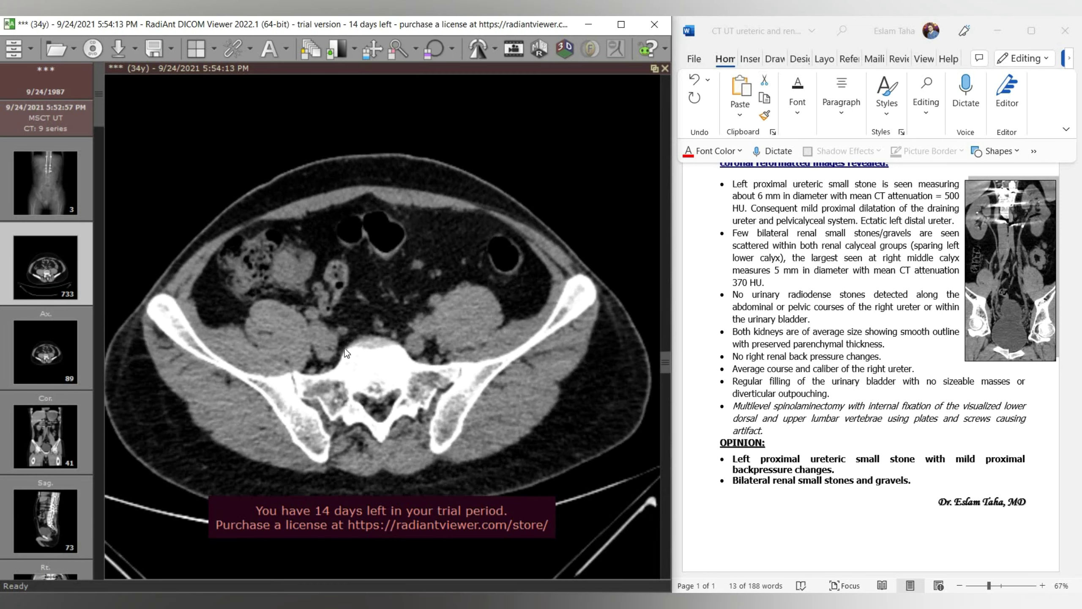
pyautogui.scroll(-8, 358, 391)
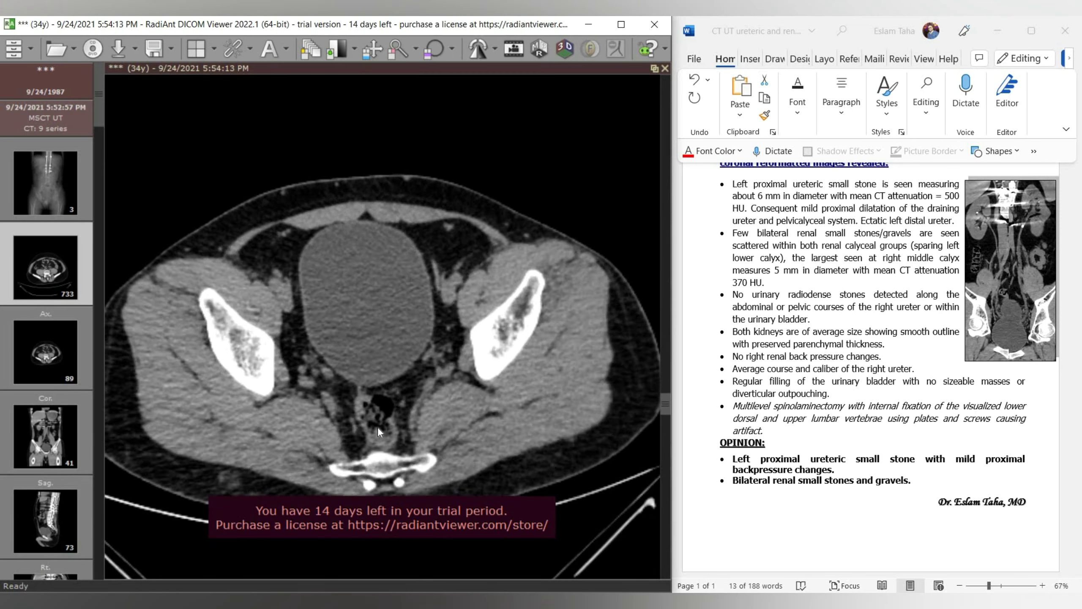
pyautogui.scroll(-8, 392, 438)
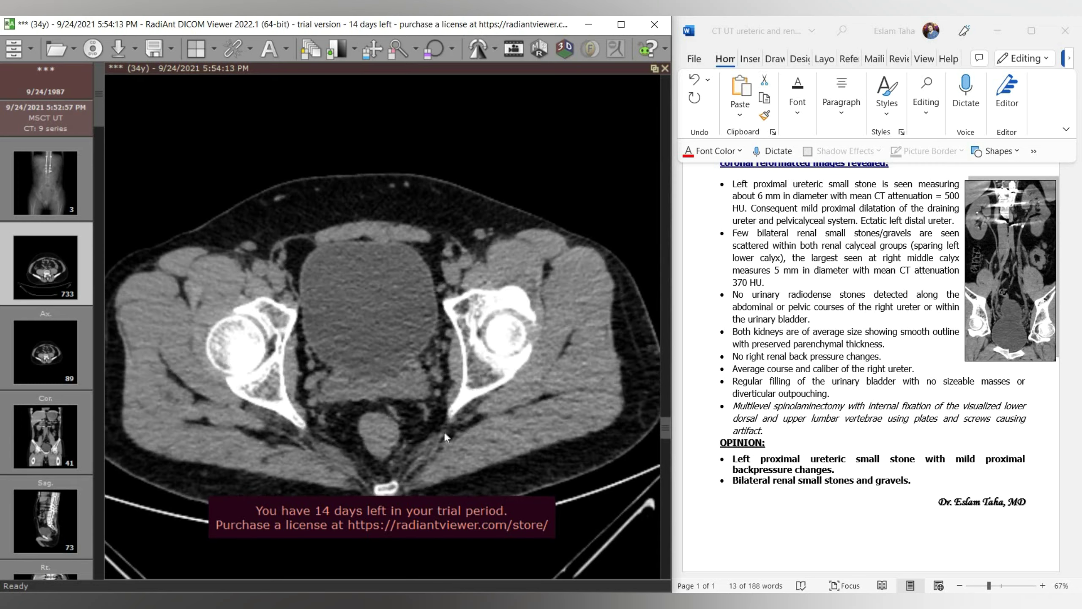
pyautogui.scroll(-4, 466, 488)
pyautogui.scroll(8, 471, 477)
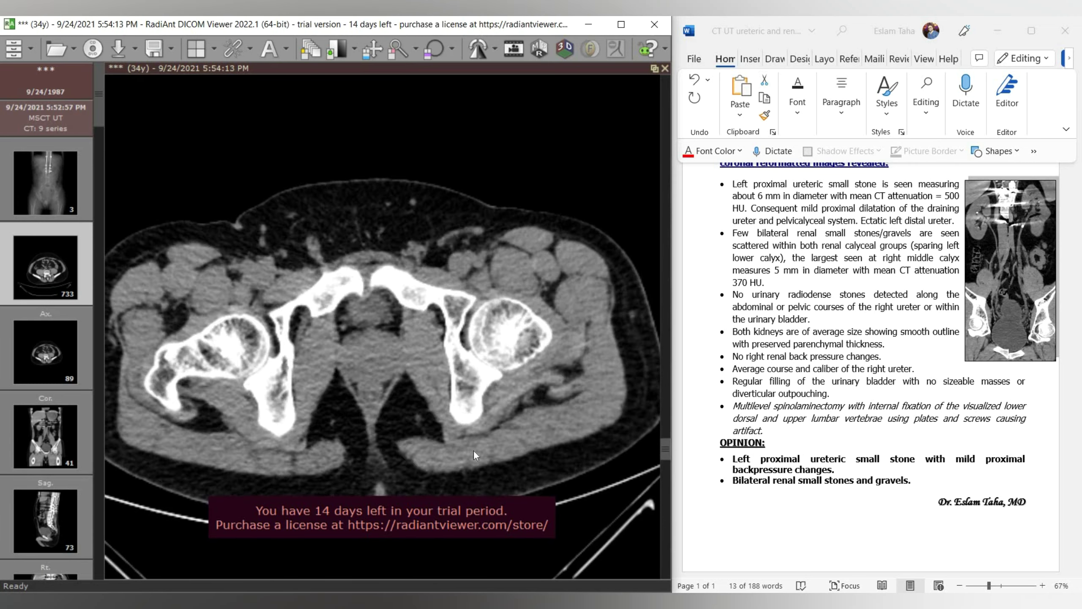
pyautogui.scroll(10, 470, 426)
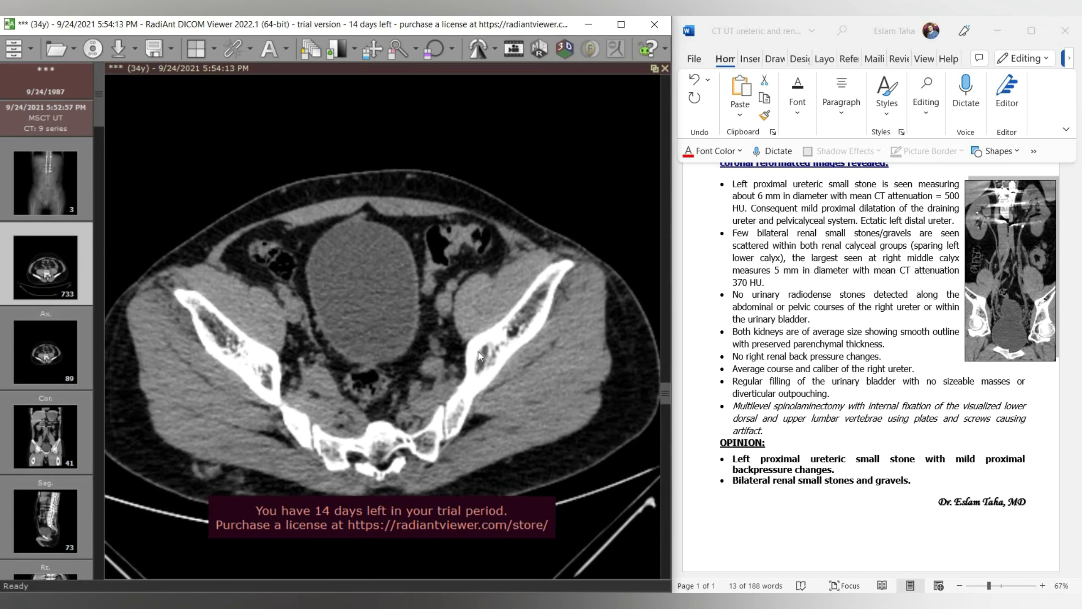
pyautogui.scroll(12, 491, 371)
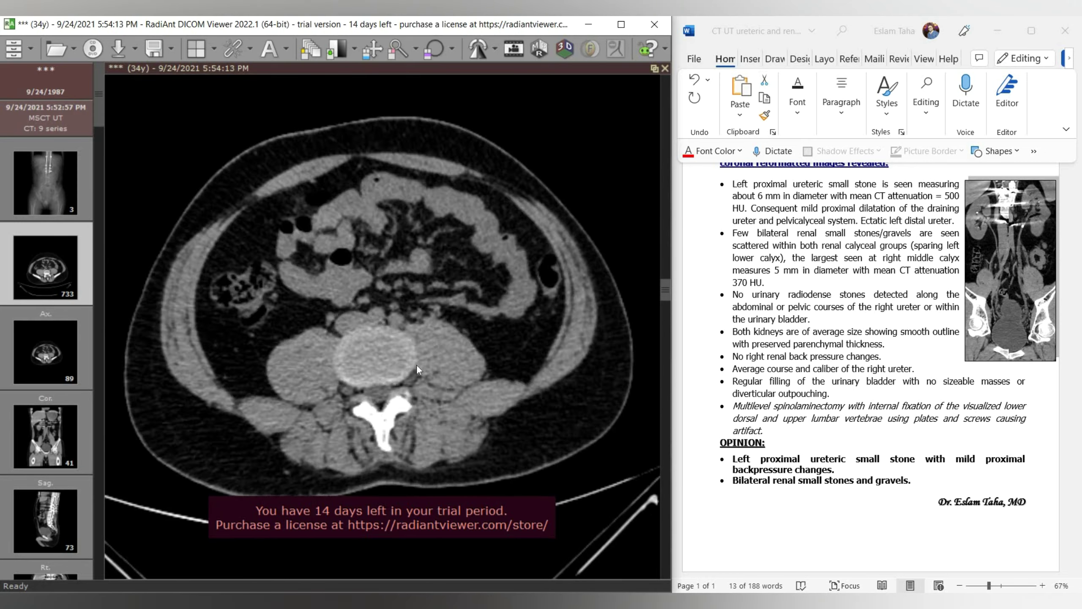
pyautogui.scroll(10, 398, 300)
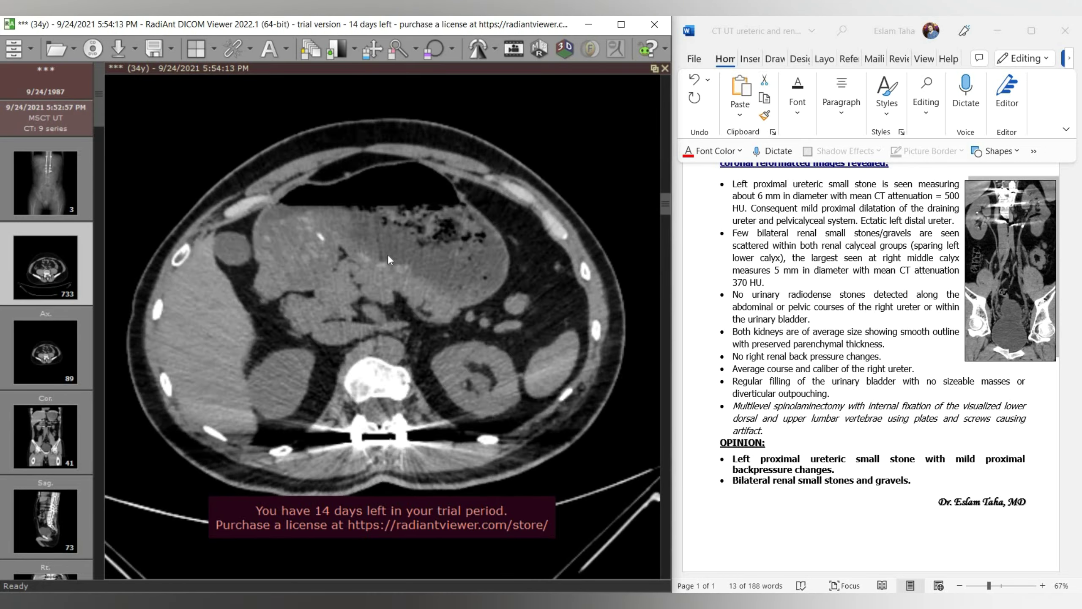
pyautogui.scroll(10, 385, 313)
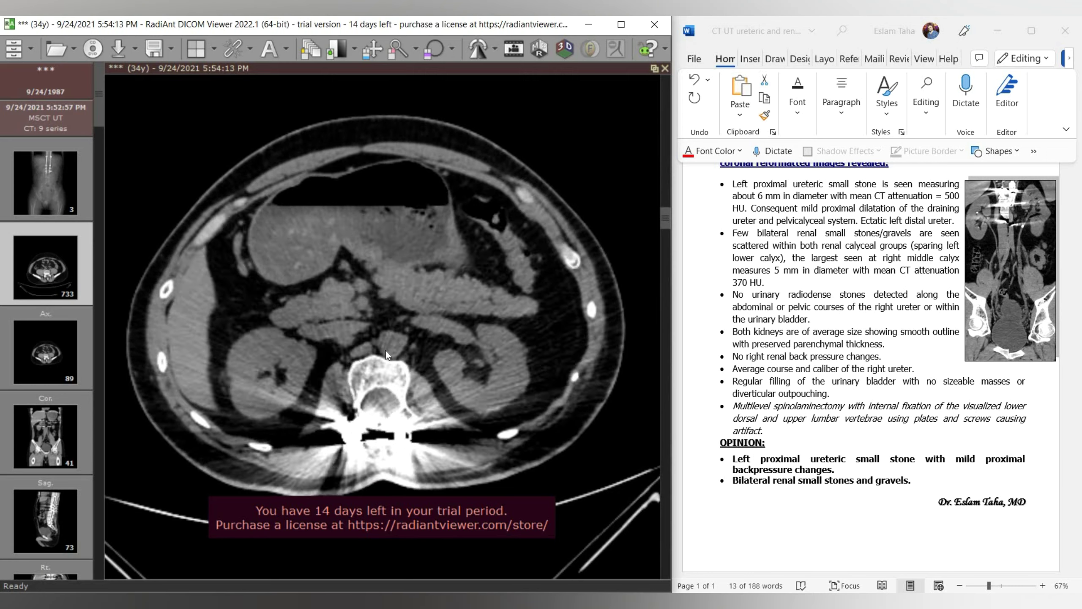
pyautogui.scroll(10, 352, 344)
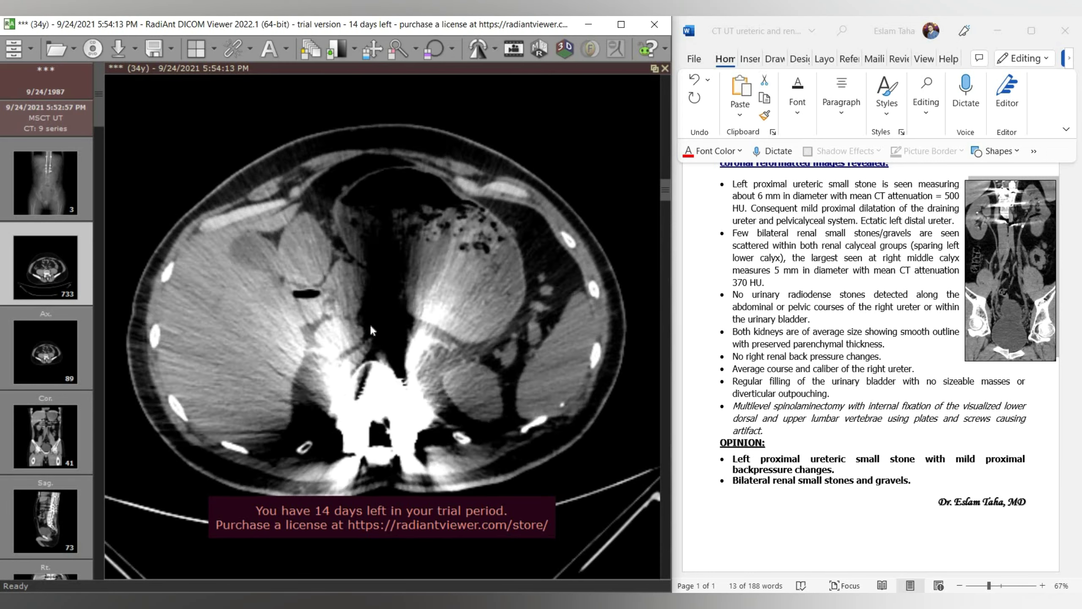
pyautogui.scroll(10, 370, 320)
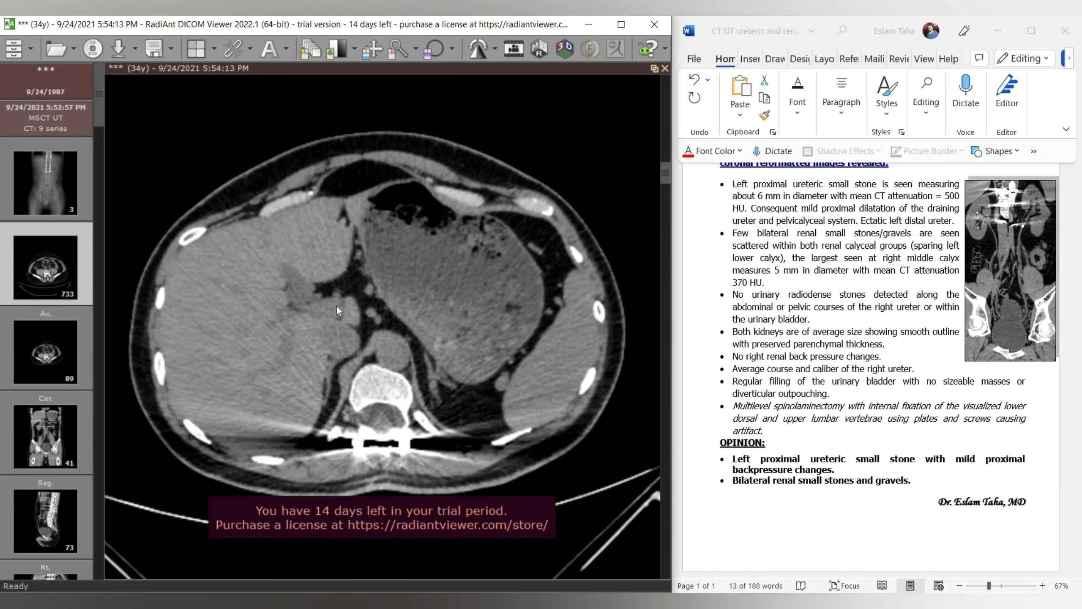
pyautogui.scroll(-10, 338, 302)
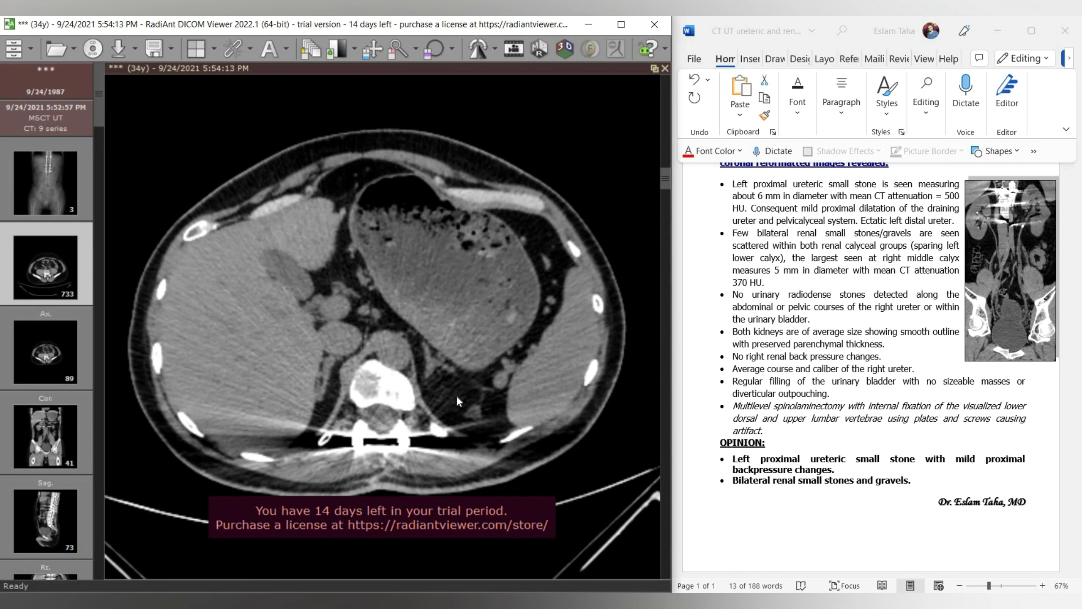
pyautogui.scroll(-10, 427, 352)
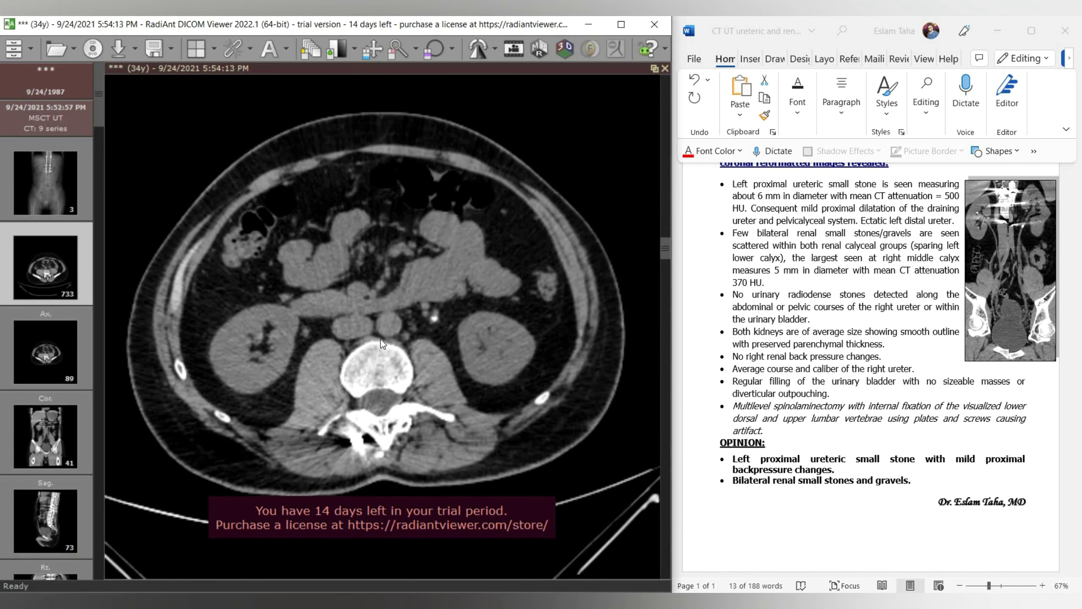
pyautogui.scroll(-10, 384, 324)
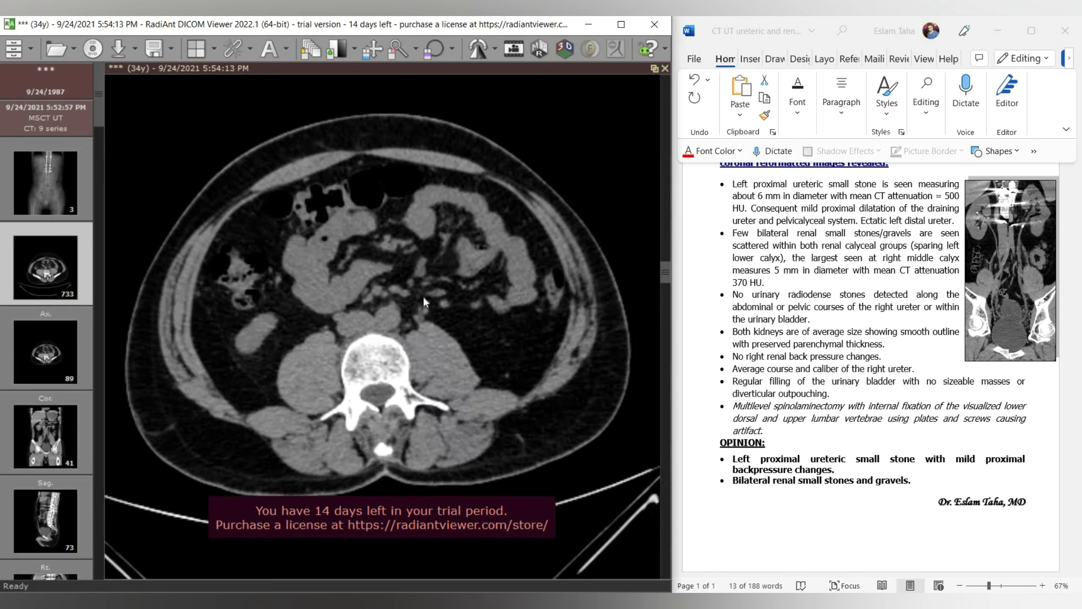
pyautogui.scroll(-10, 420, 373)
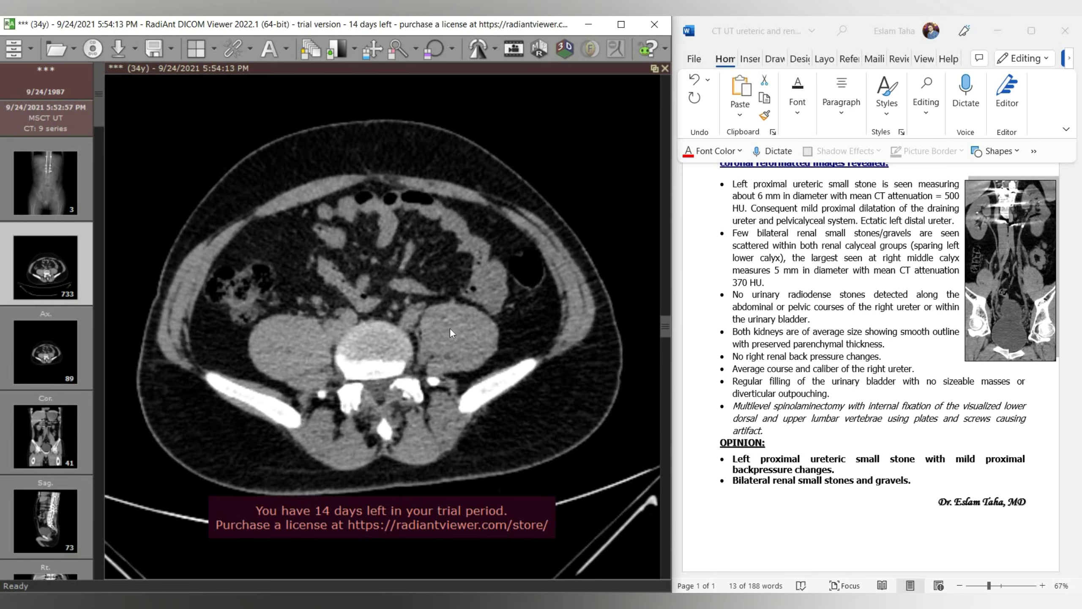
pyautogui.scroll(-10, 455, 327)
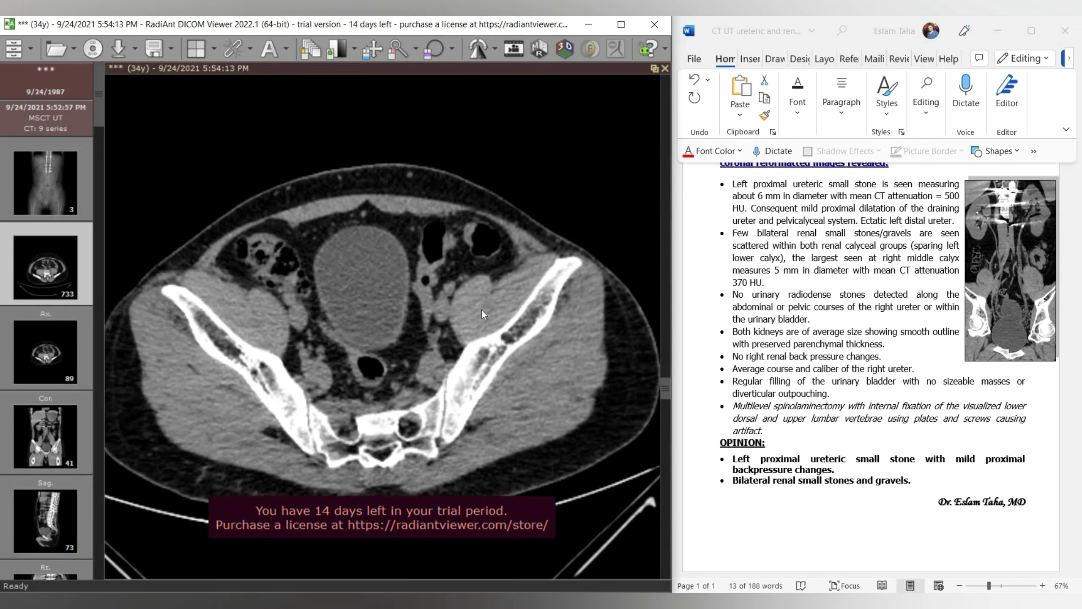
pyautogui.scroll(-10, 488, 345)
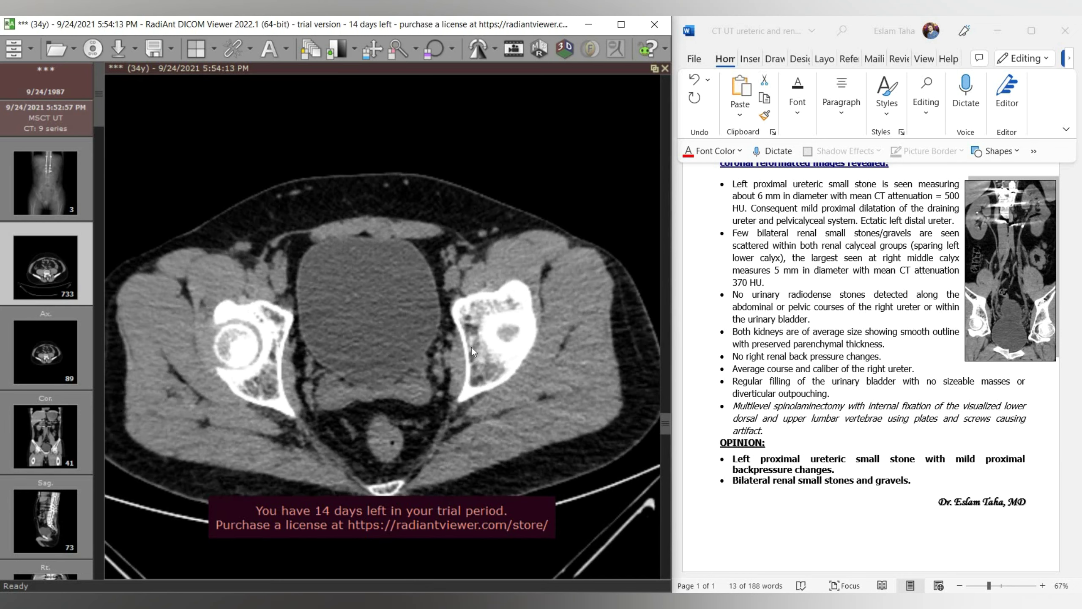
pyautogui.scroll(20, 480, 342)
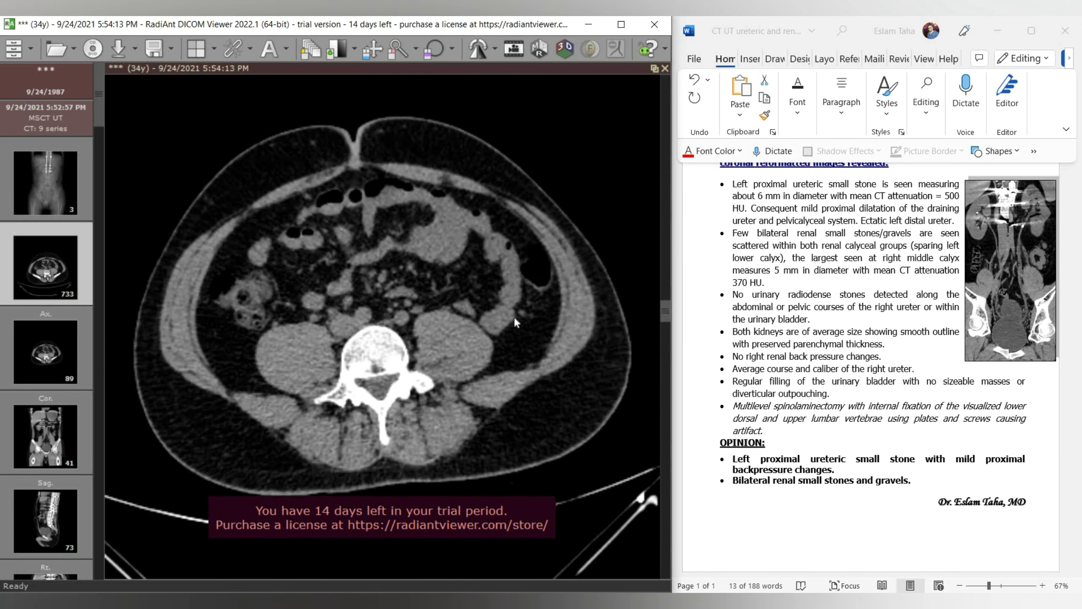
pyautogui.scroll(20, 500, 207)
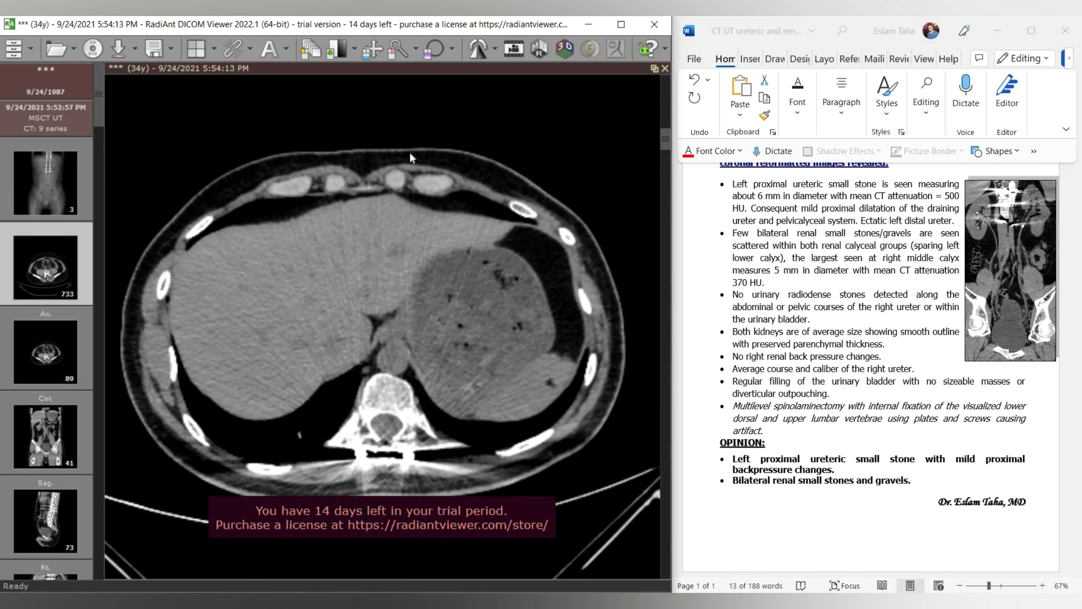
pyautogui.scroll(-20, 400, 202)
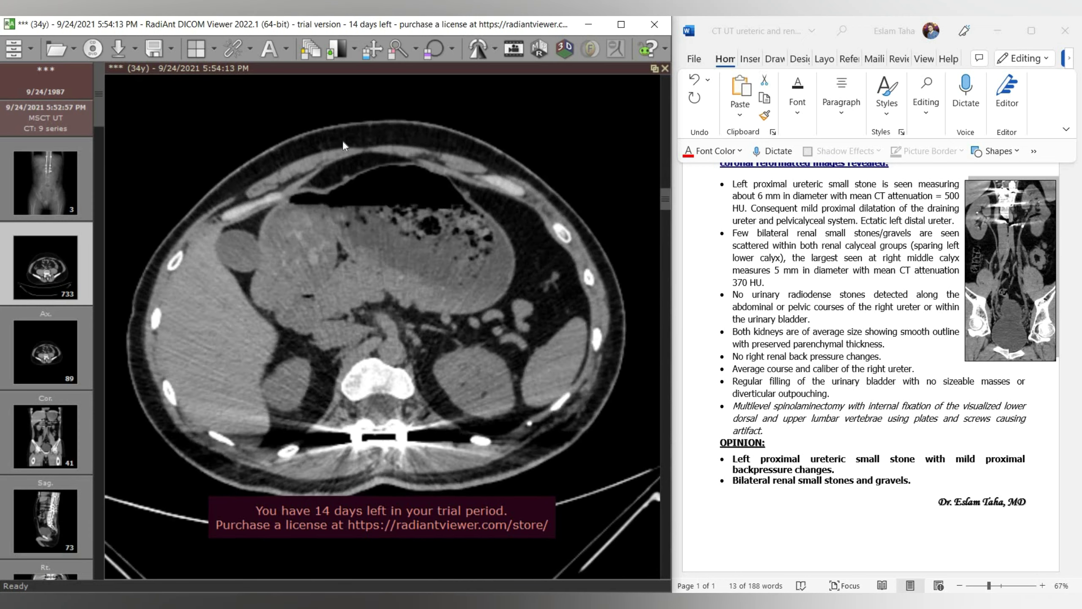
pyautogui.scroll(-15, 360, 192)
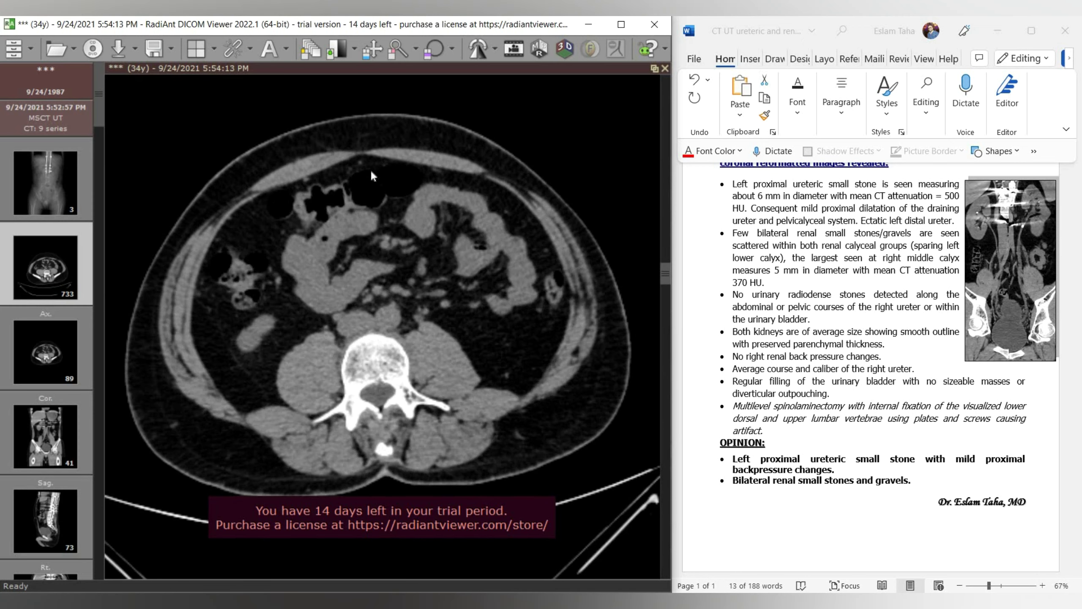
pyautogui.scroll(-15, 379, 229)
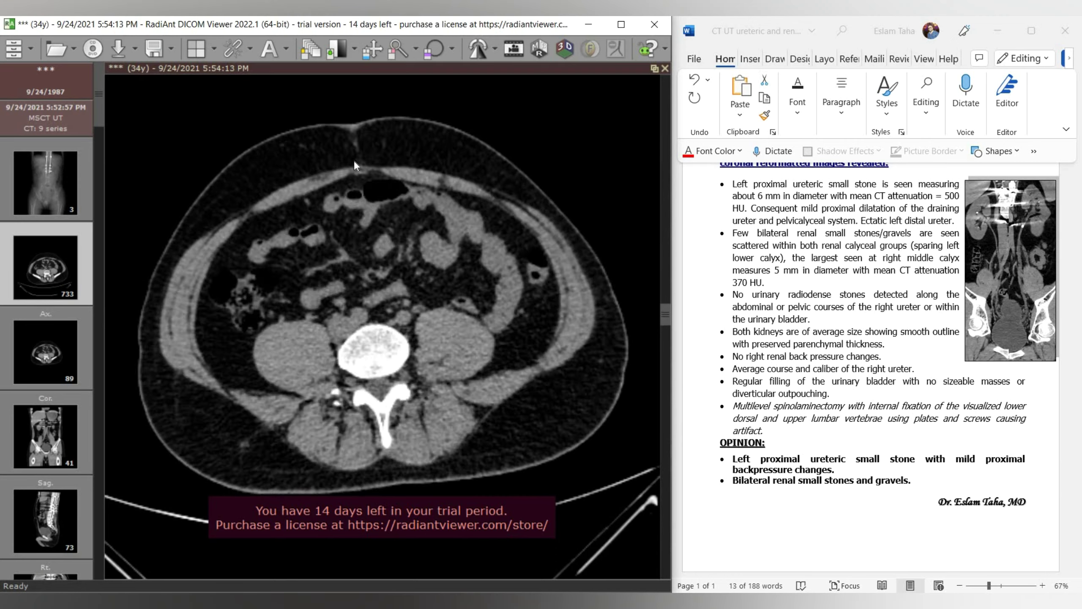
pyautogui.scroll(-15, 392, 308)
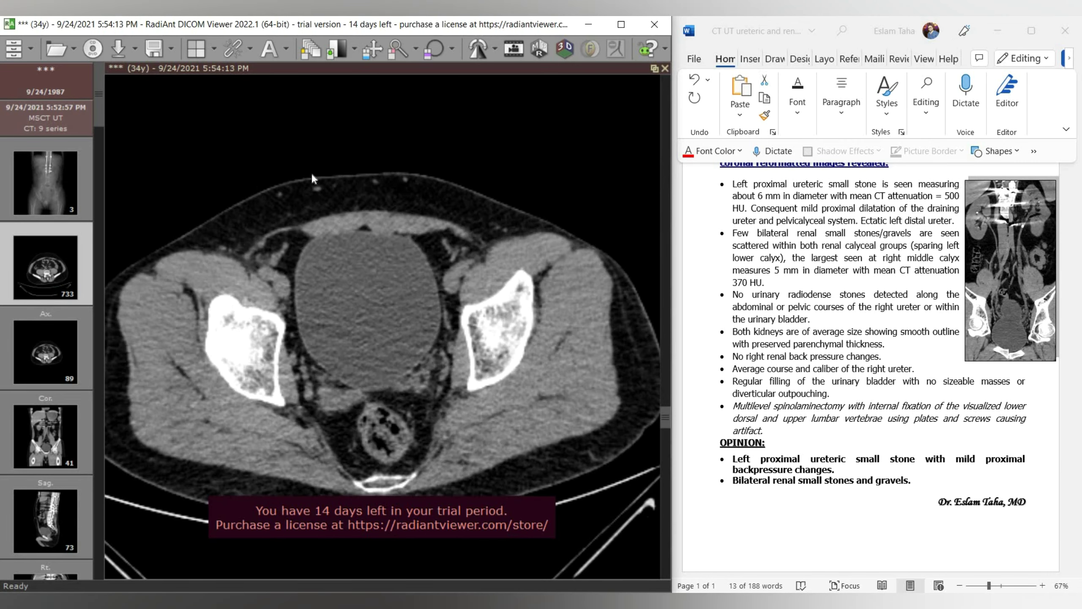
pyautogui.scroll(-15, 433, 263)
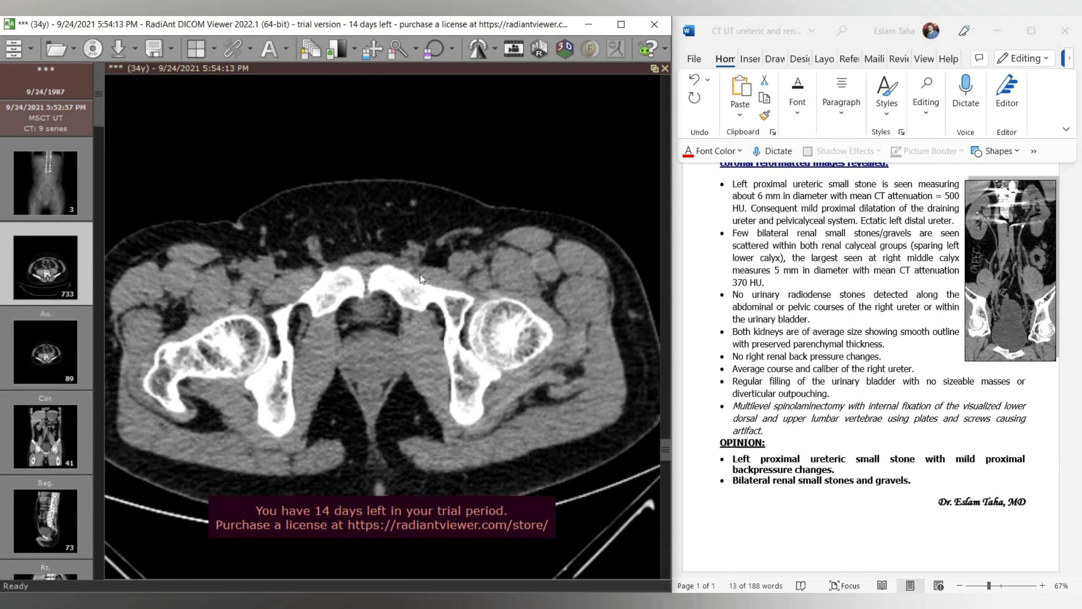
pyautogui.scroll(-15, 404, 236)
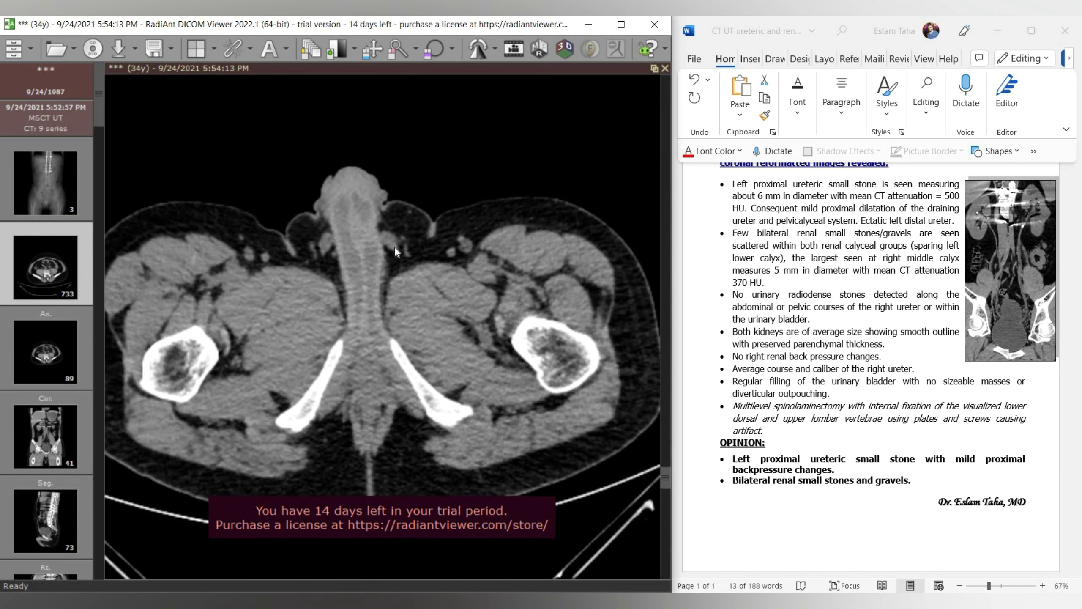
pyautogui.scroll(20, 409, 256)
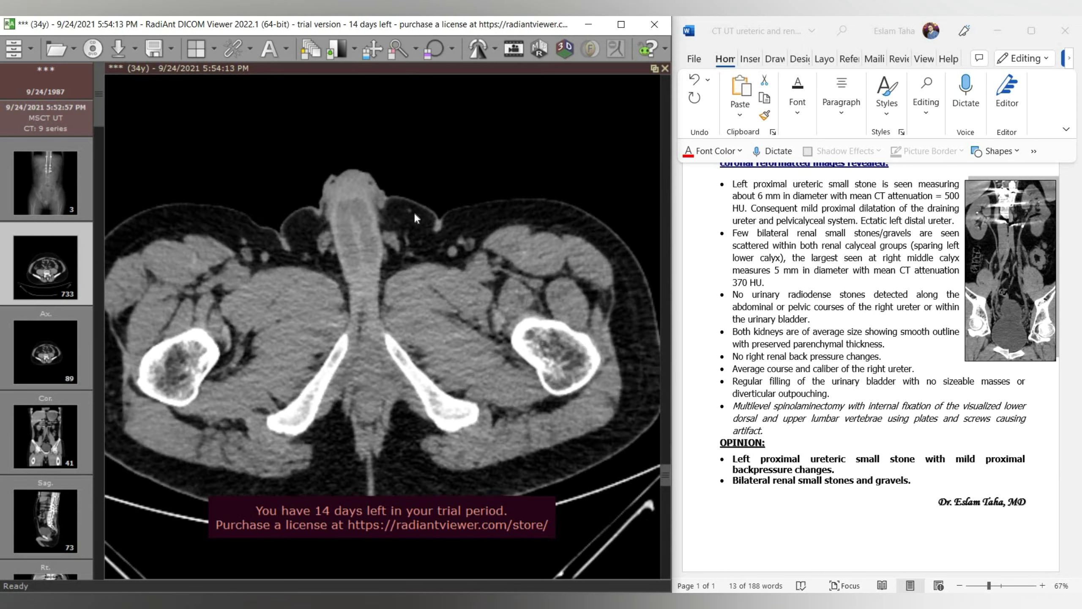
pyautogui.scroll(20, 451, 305)
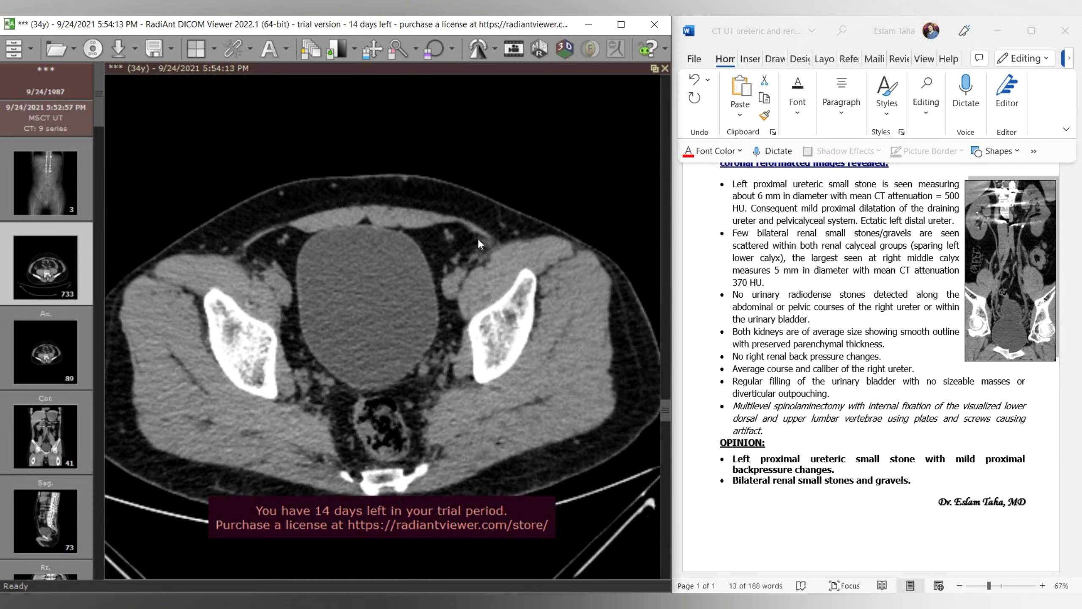
pyautogui.scroll(15, 527, 379)
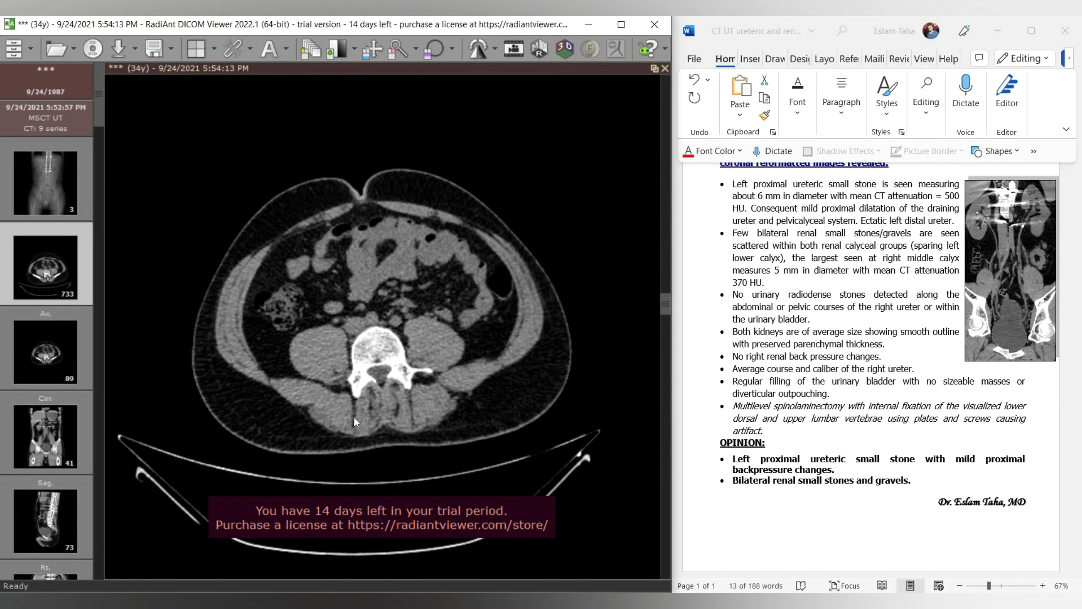
pyautogui.scroll(20, 482, 326)
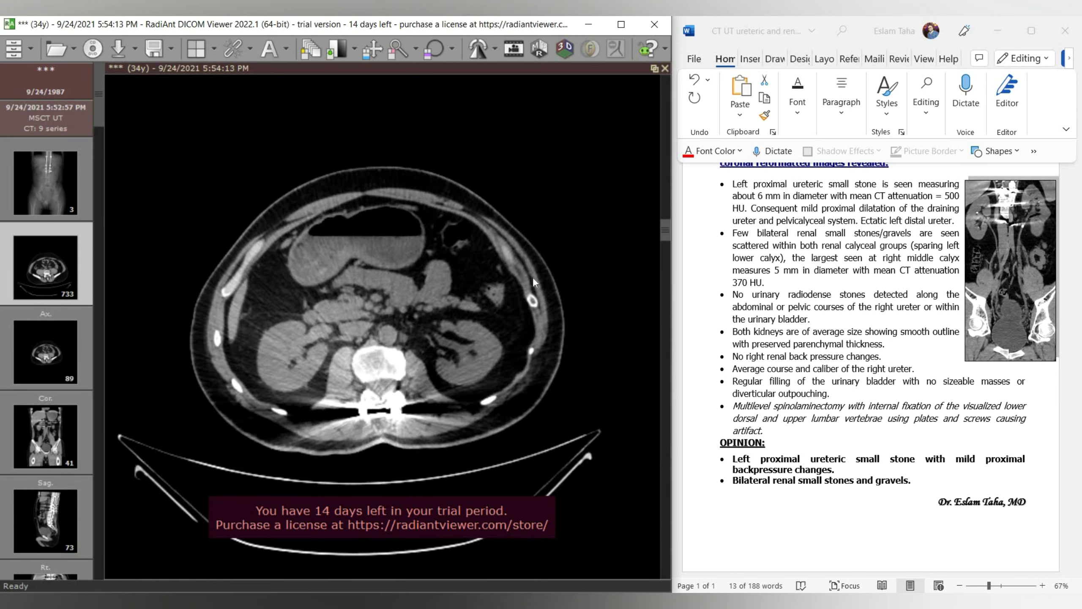
pyautogui.scroll(20, 532, 168)
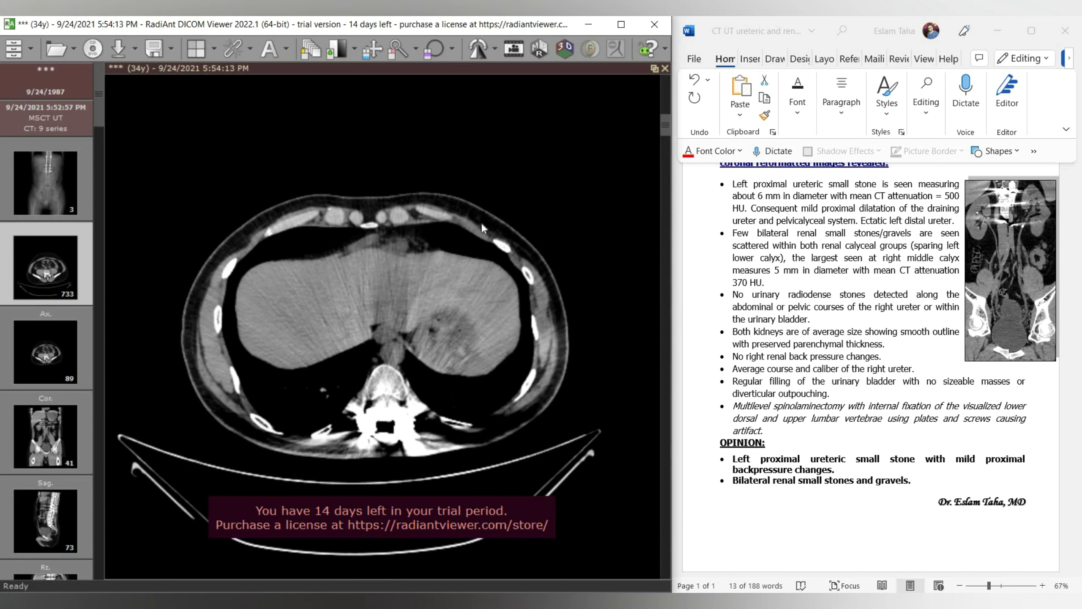
pyautogui.scroll(10, 495, 239)
pyautogui.scroll(2, 438, 334)
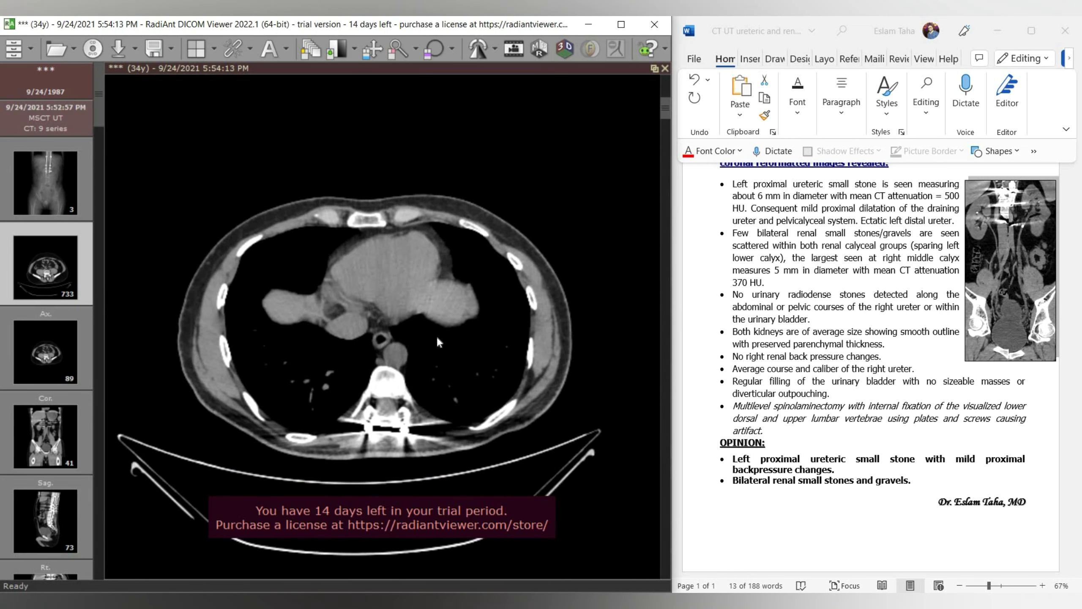
# - Apply the soft-tissue window preset after a lung window, and switch to a 1x2 layout
pyautogui.press('F9')
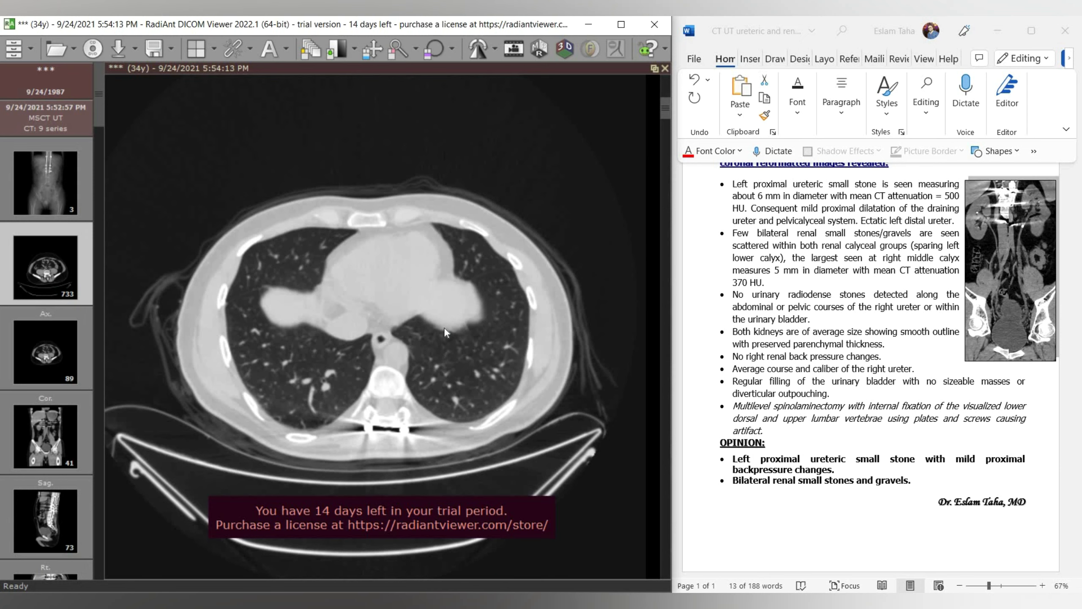
pyautogui.scroll(-10, 444, 328)
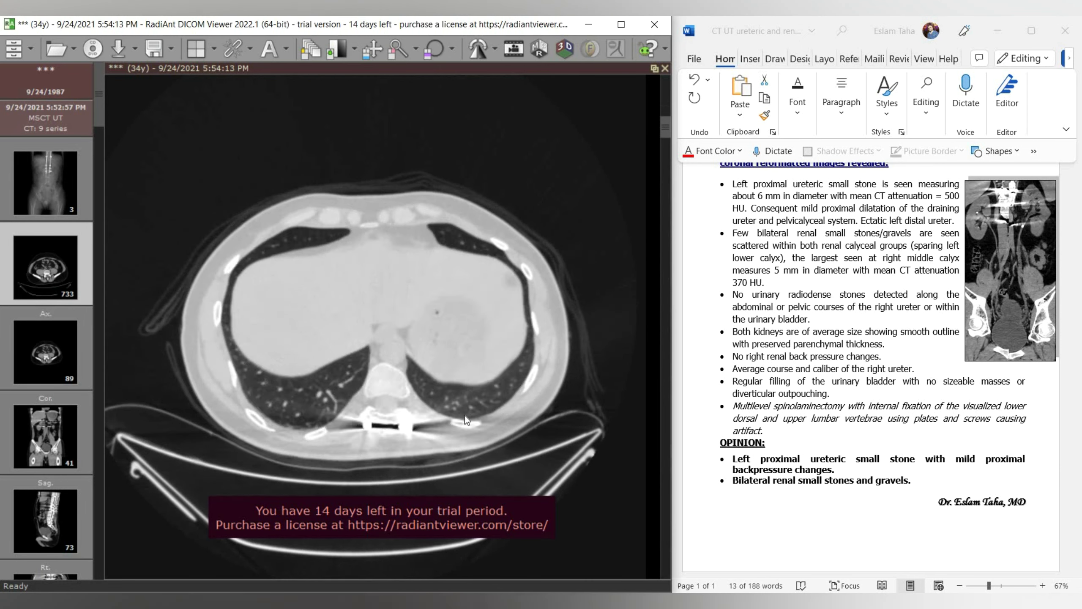
pyautogui.scroll(-3, 465, 452)
pyautogui.press('F1')
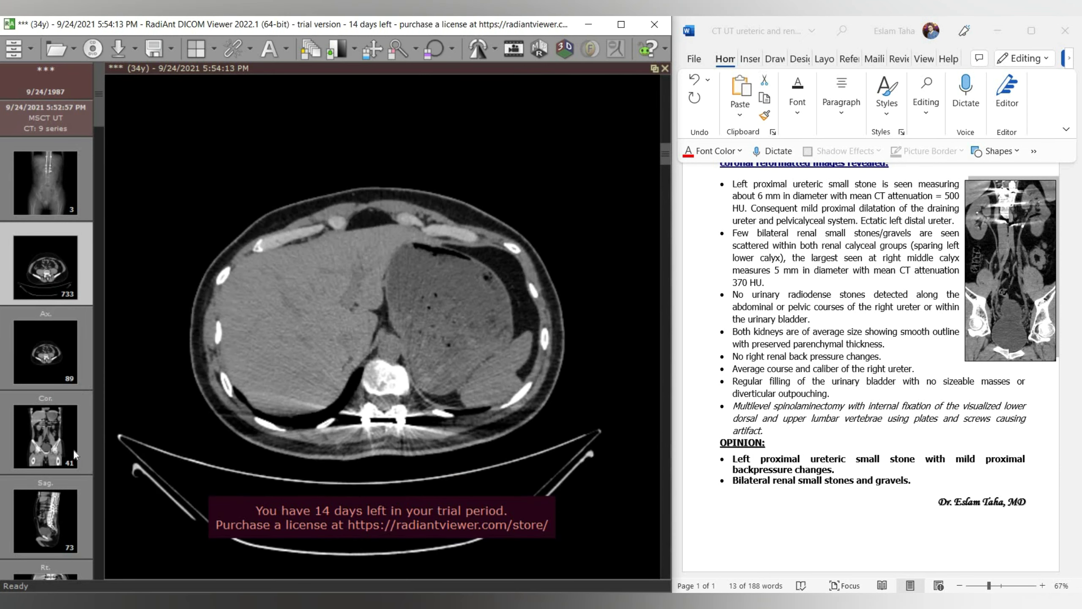
pyautogui.hotkey('ctrl', '2')
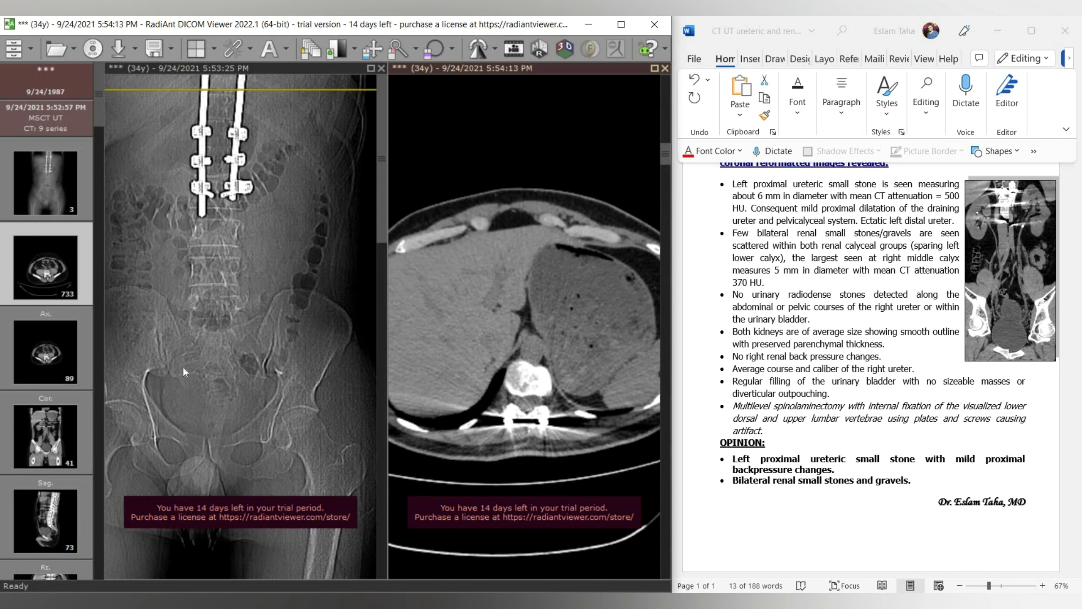
# - Load the Sag. series into the left pane and page to the midline slice with fixation screws
pyautogui.moveTo(45, 520); pyautogui.dragTo(293, 289)
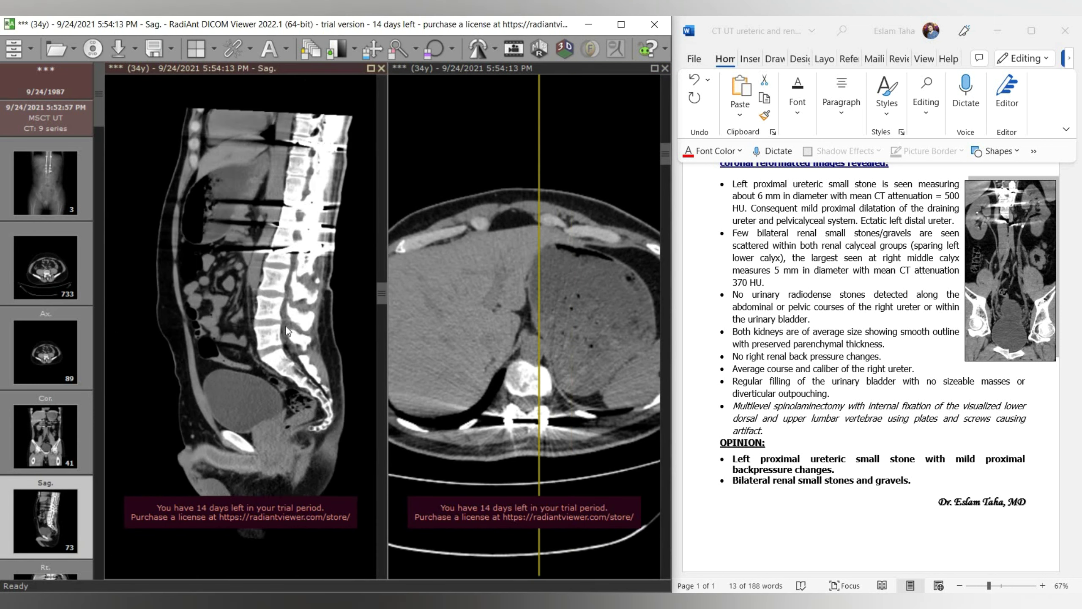
pyautogui.scroll(-5, 284, 316)
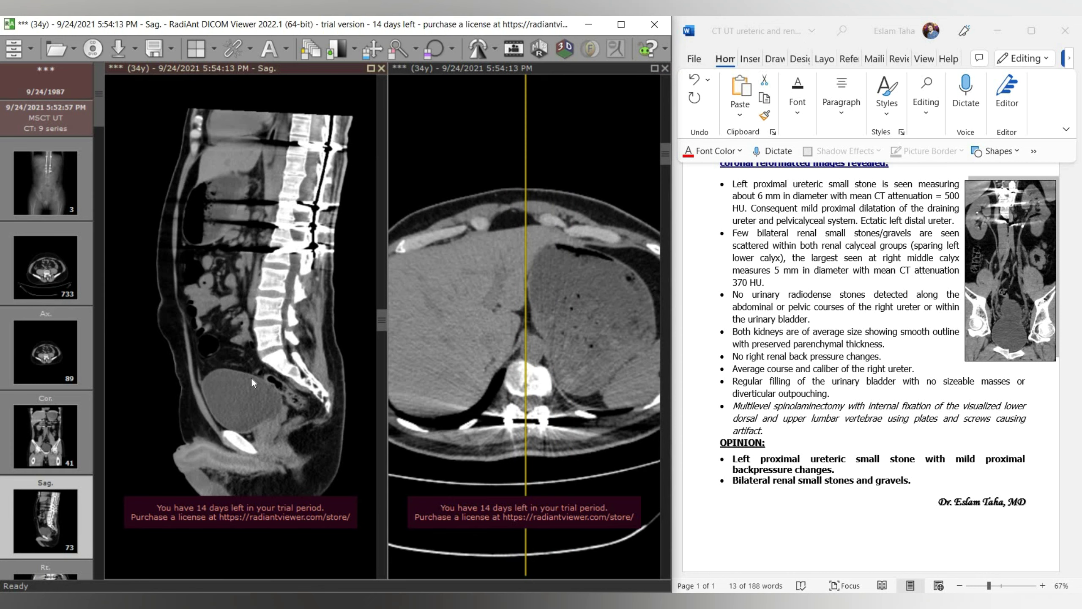
pyautogui.scroll(6, 270, 372)
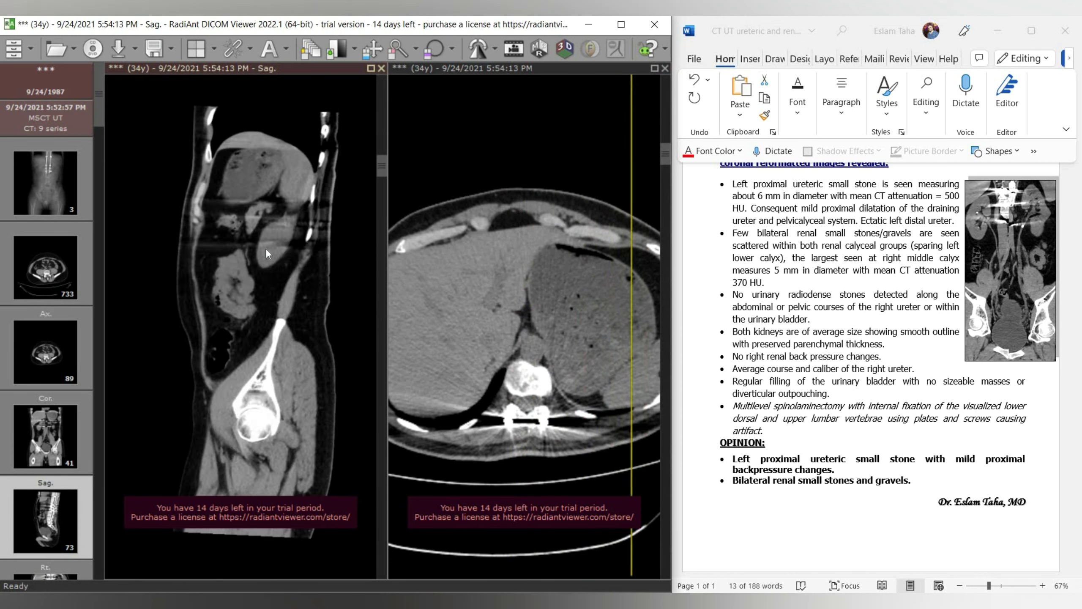
pyautogui.scroll(6, 286, 239)
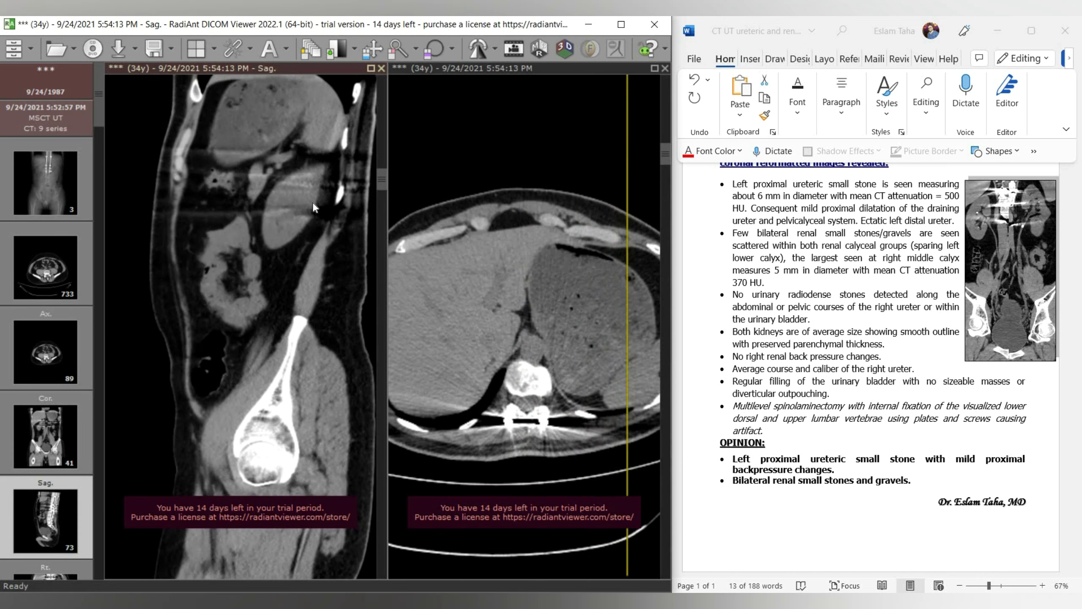
pyautogui.scroll(8, 308, 205)
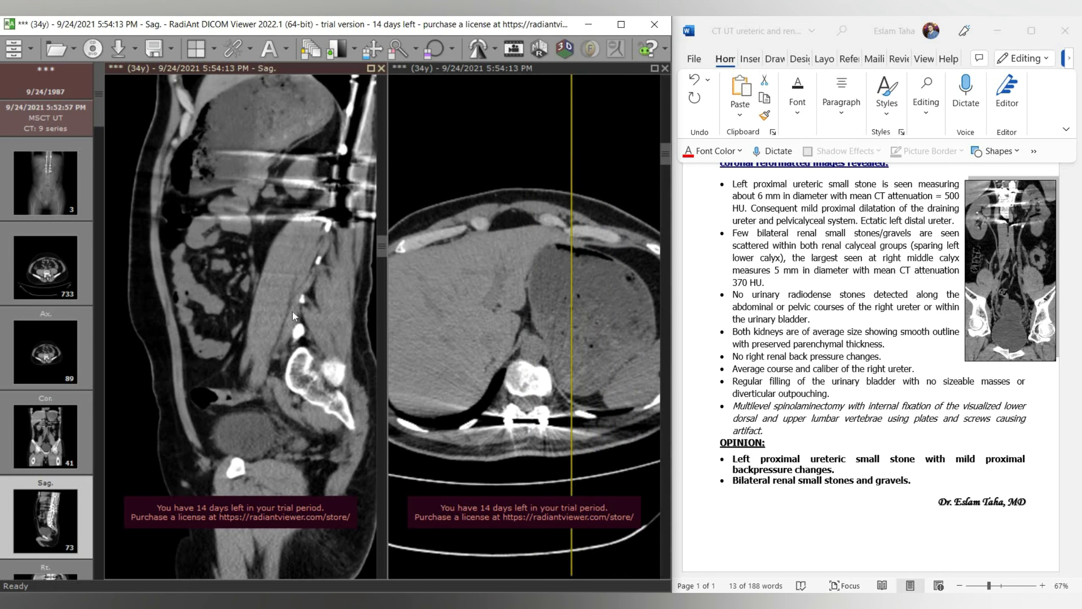
pyautogui.scroll(-20, 290, 321)
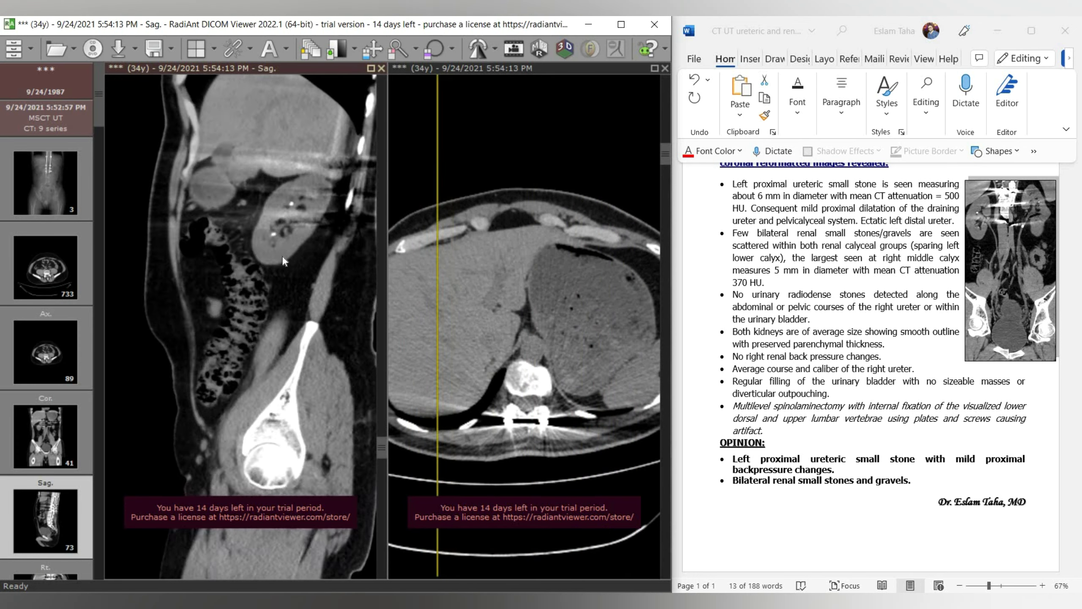
pyautogui.scroll(15, 280, 238)
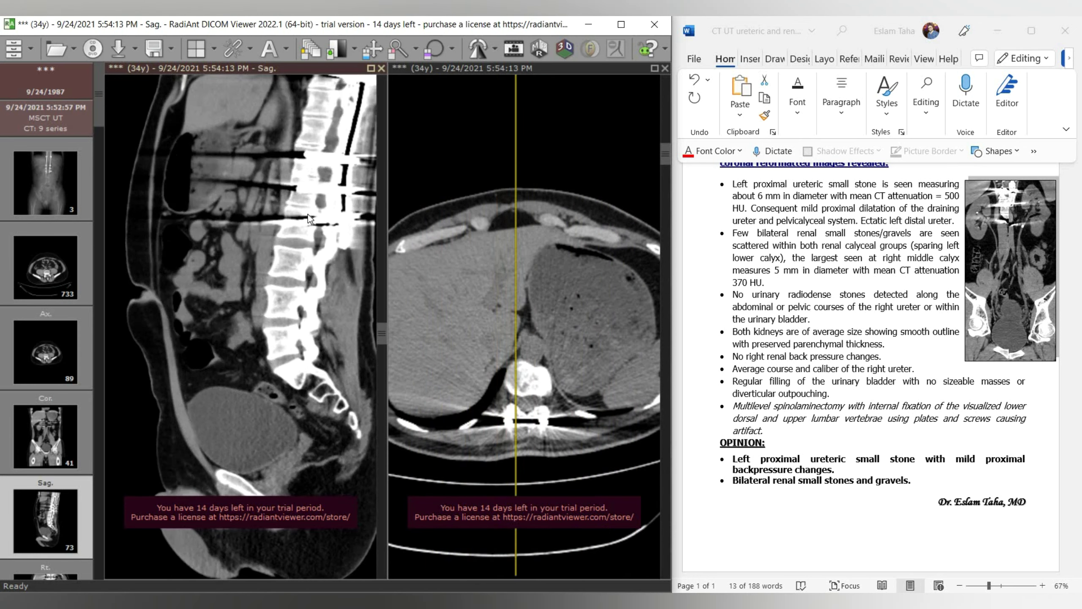
pyautogui.scroll(12, 304, 236)
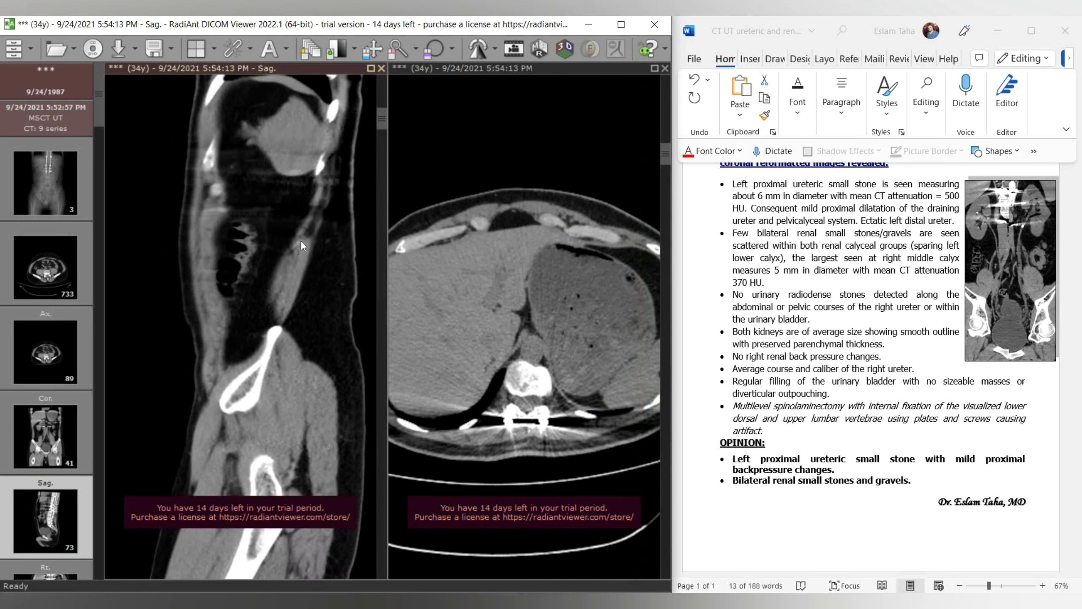
pyautogui.scroll(-10, 281, 193)
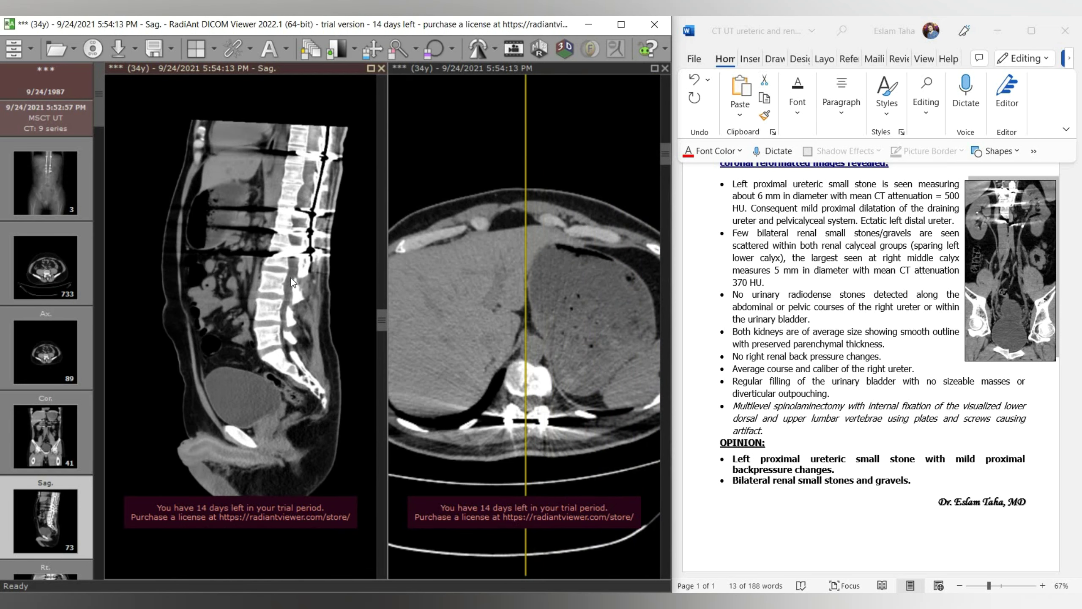
pyautogui.scroll(-12, 289, 262)
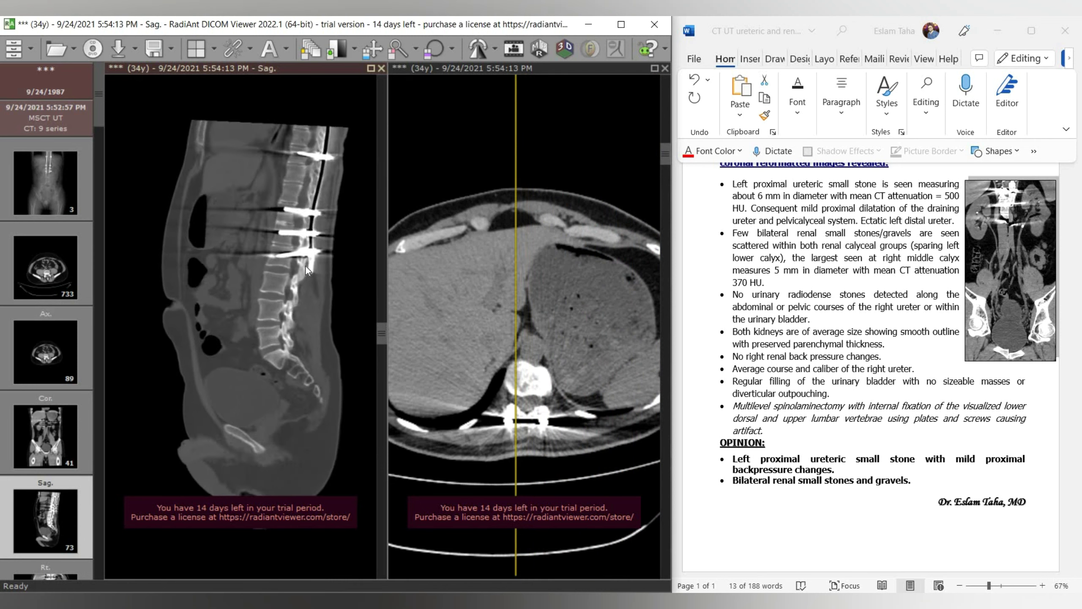
# - Page the sagittal slices from the flank to the midline spine hardware, then make the axial pane active
pyautogui.scroll(-10, 295, 334)
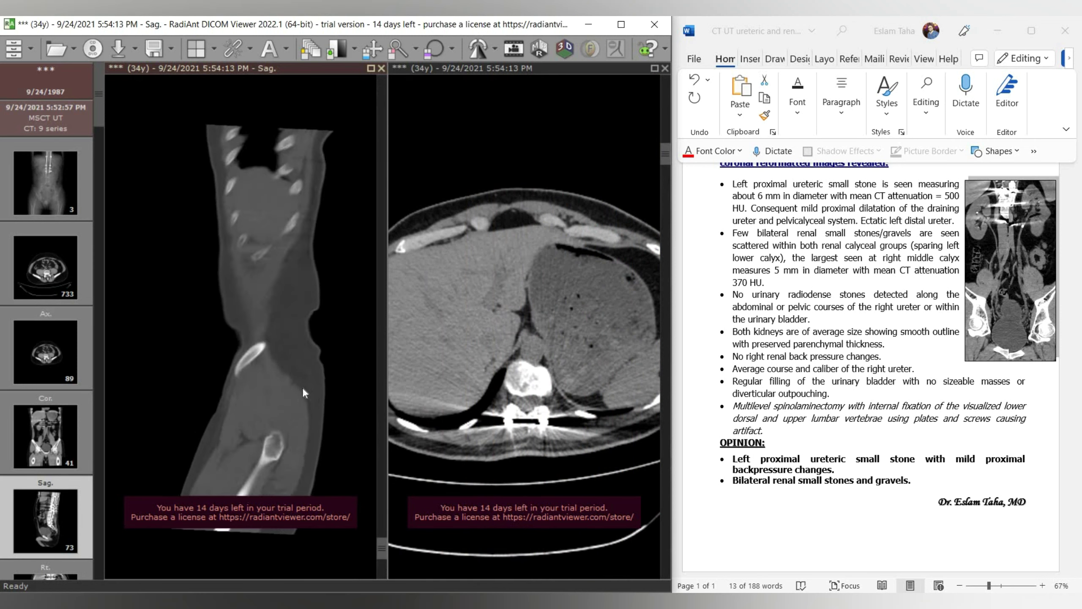
pyautogui.scroll(10, 265, 430)
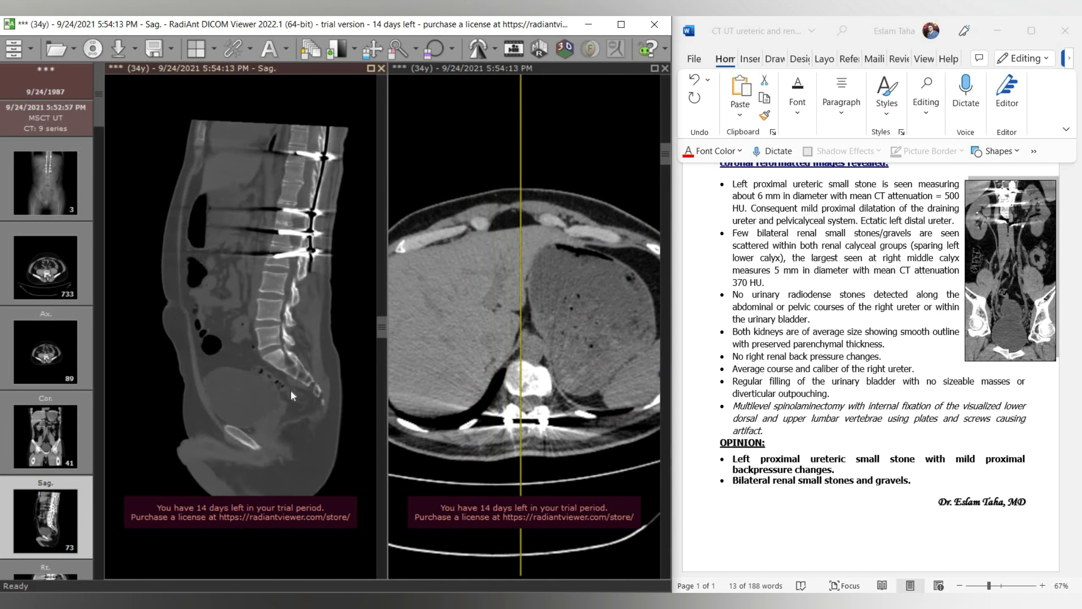
pyautogui.scroll(10, 294, 324)
pyautogui.scroll(-10, 286, 362)
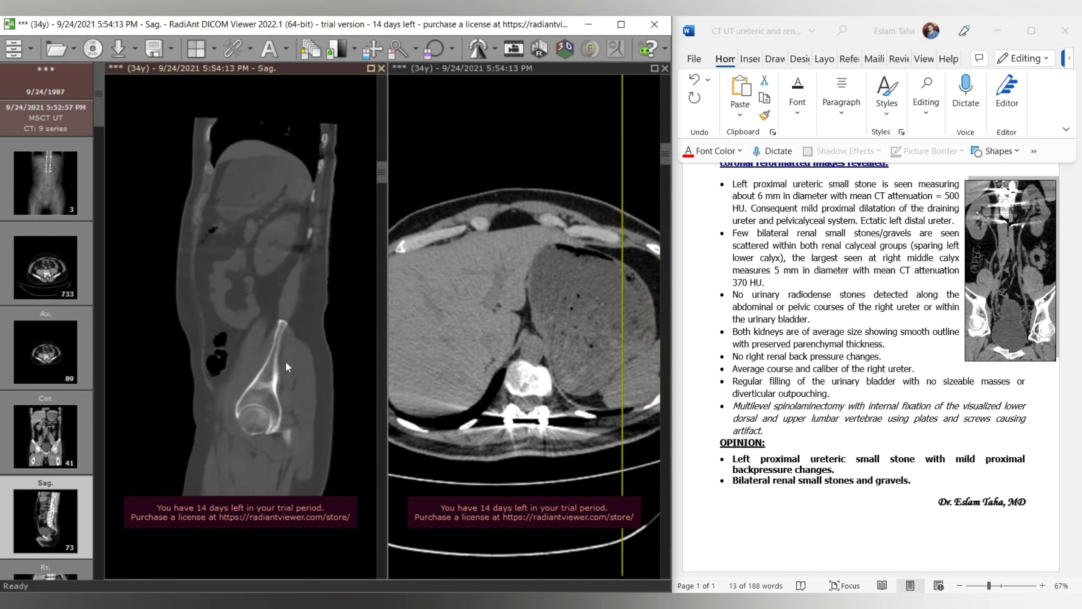
pyautogui.scroll(-8, 278, 316)
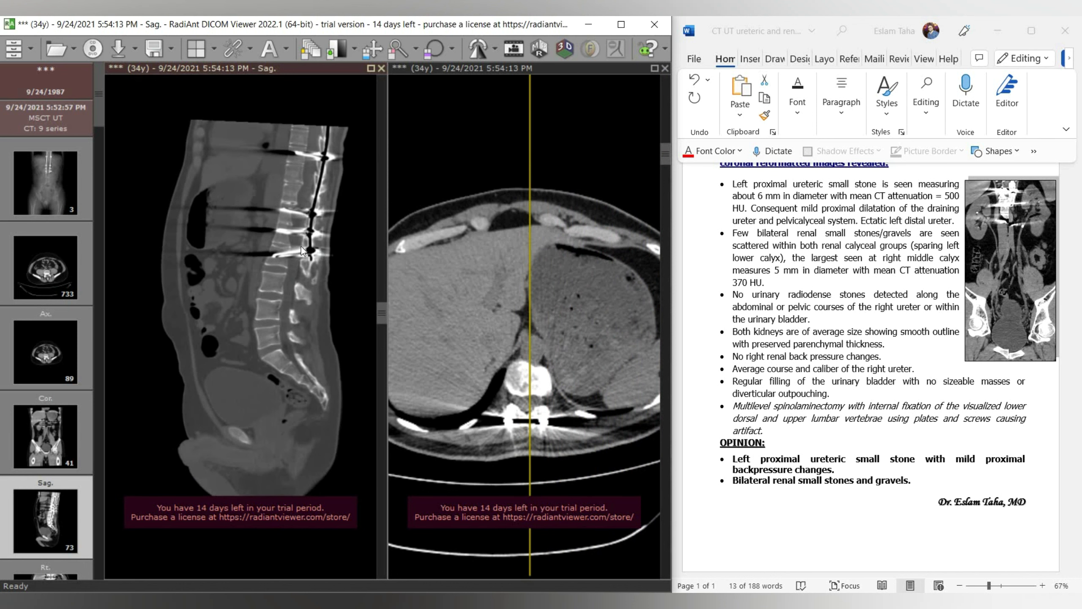
pyautogui.scroll(4, 284, 231)
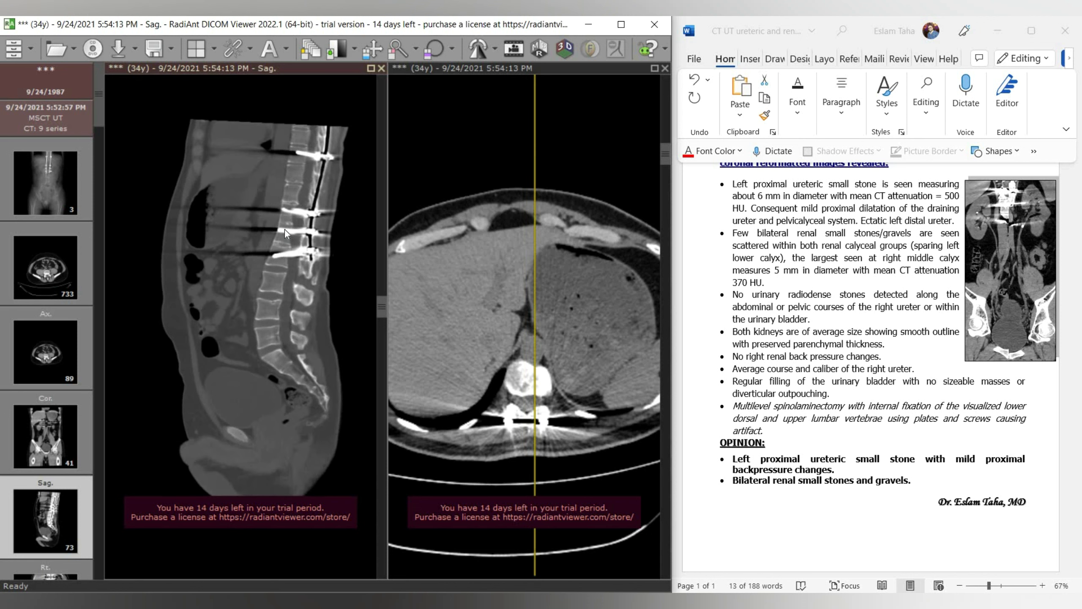
pyautogui.scroll(-5, 297, 188)
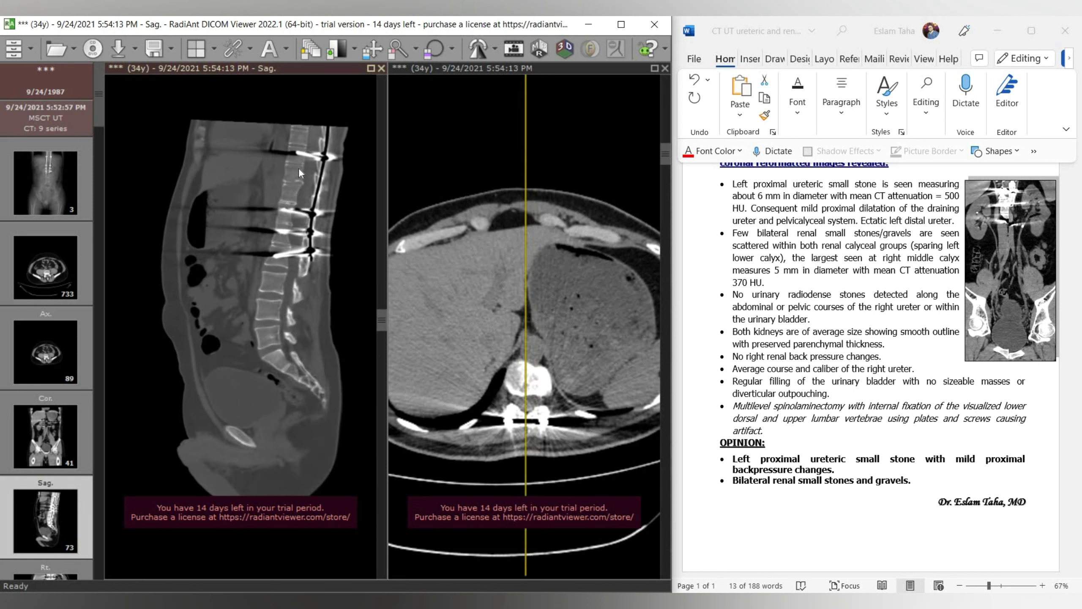
pyautogui.click(520, 391)
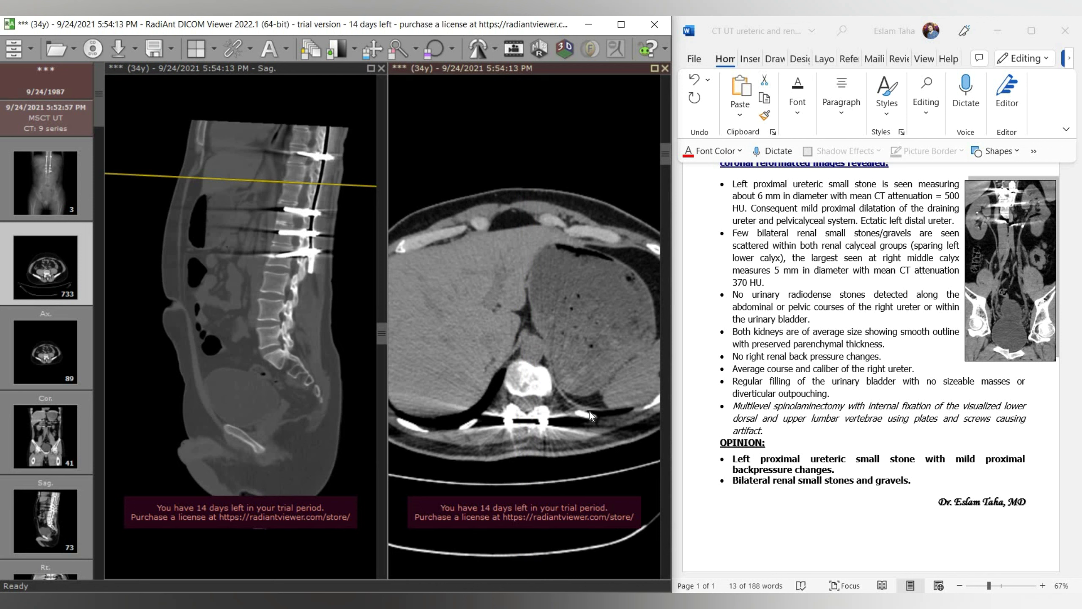
# - Widen the axial window for bone detail and page down to a lower lumbar slice below the screws
pyautogui.moveTo(590, 411); pyautogui.dragTo(603, 419)
pyautogui.scroll(8, 602, 377)
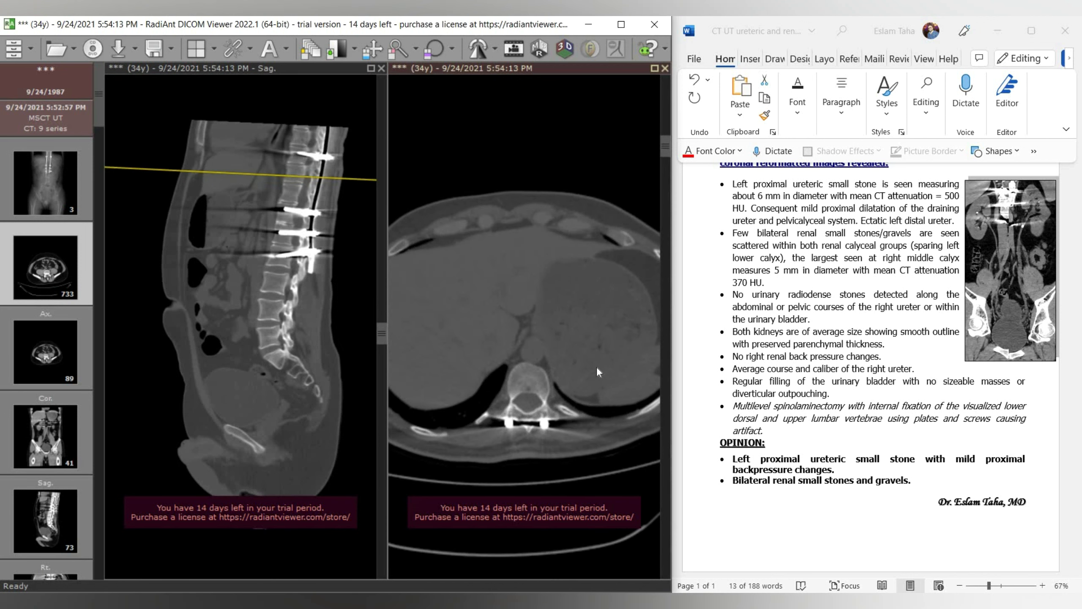
pyautogui.scroll(-20, 585, 380)
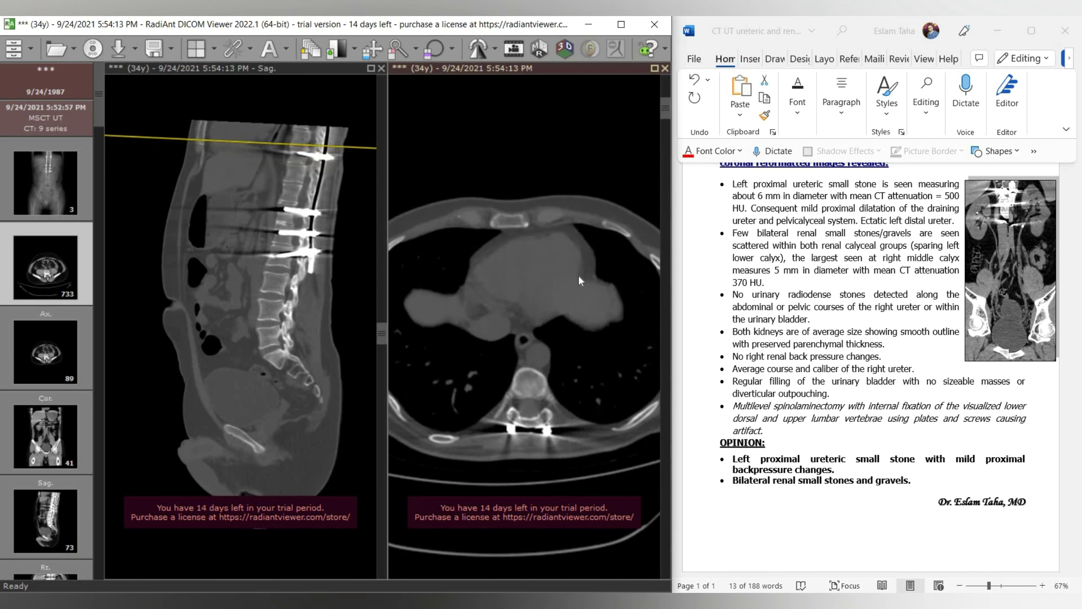
pyautogui.scroll(20, 564, 329)
pyautogui.scroll(-5, 573, 375)
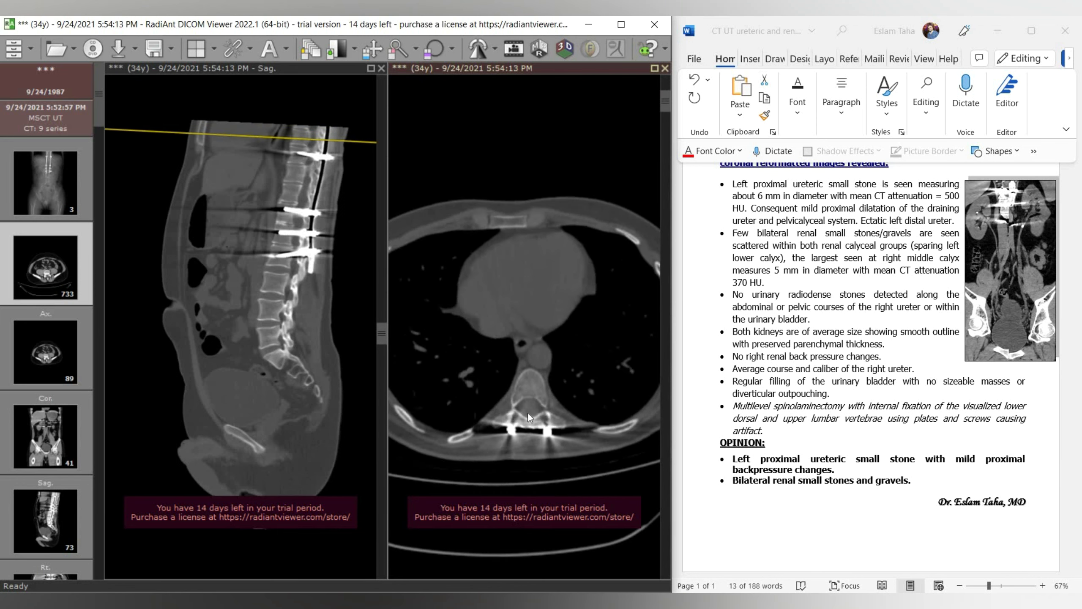
pyautogui.scroll(-6, 531, 433)
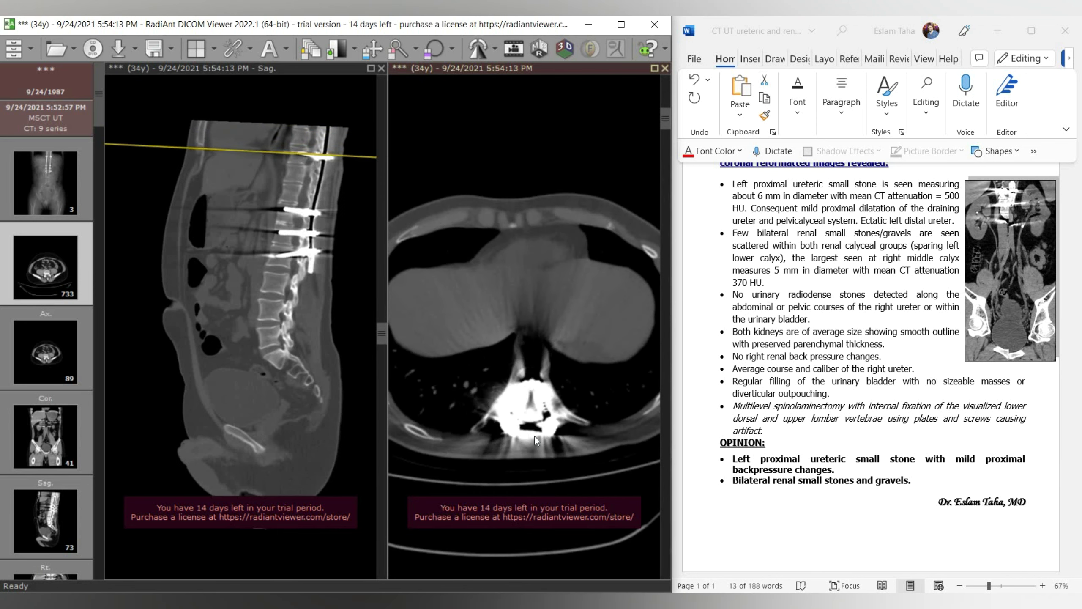
pyautogui.scroll(-8, 558, 392)
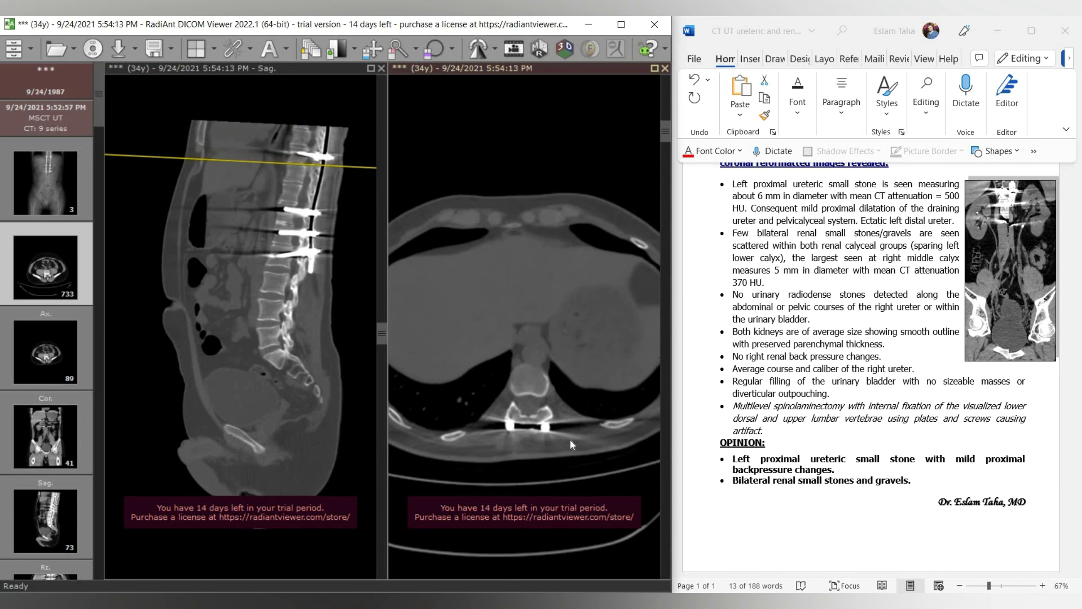
pyautogui.scroll(-12, 564, 429)
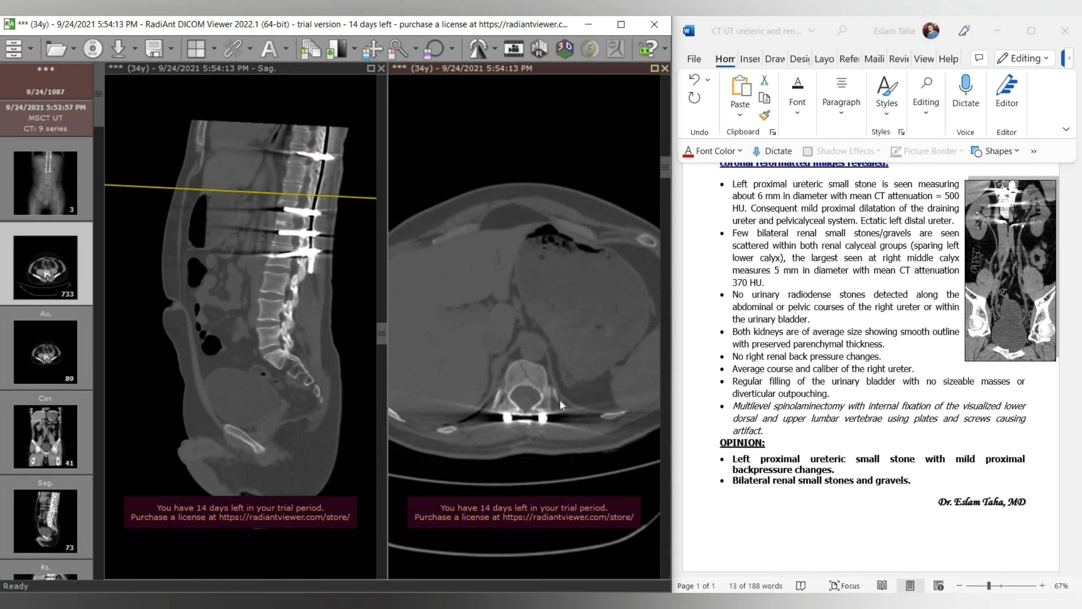
pyautogui.scroll(-10, 576, 429)
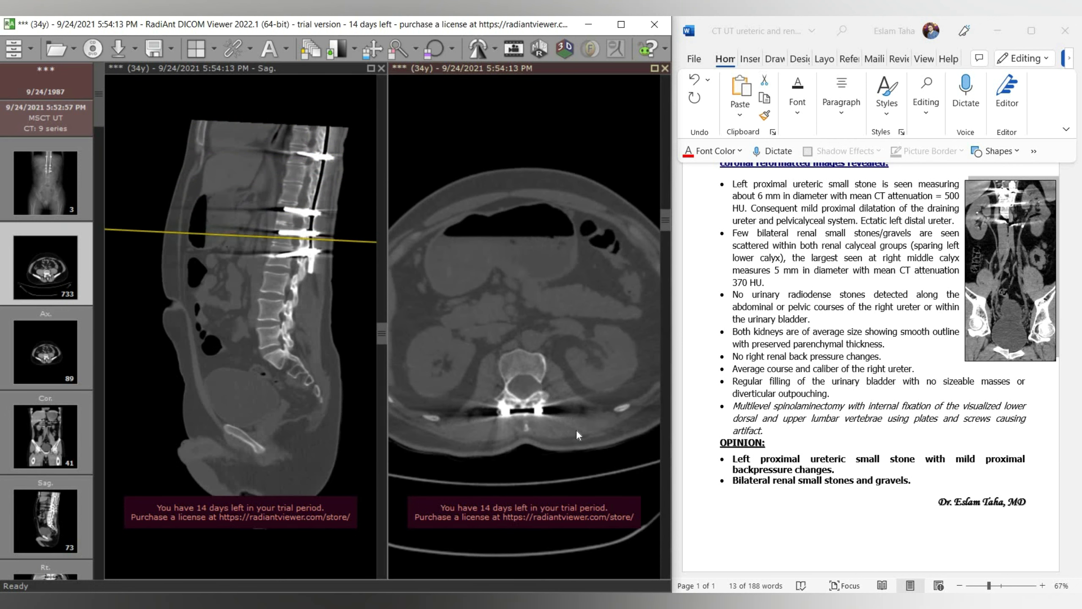
pyautogui.scroll(6, 586, 459)
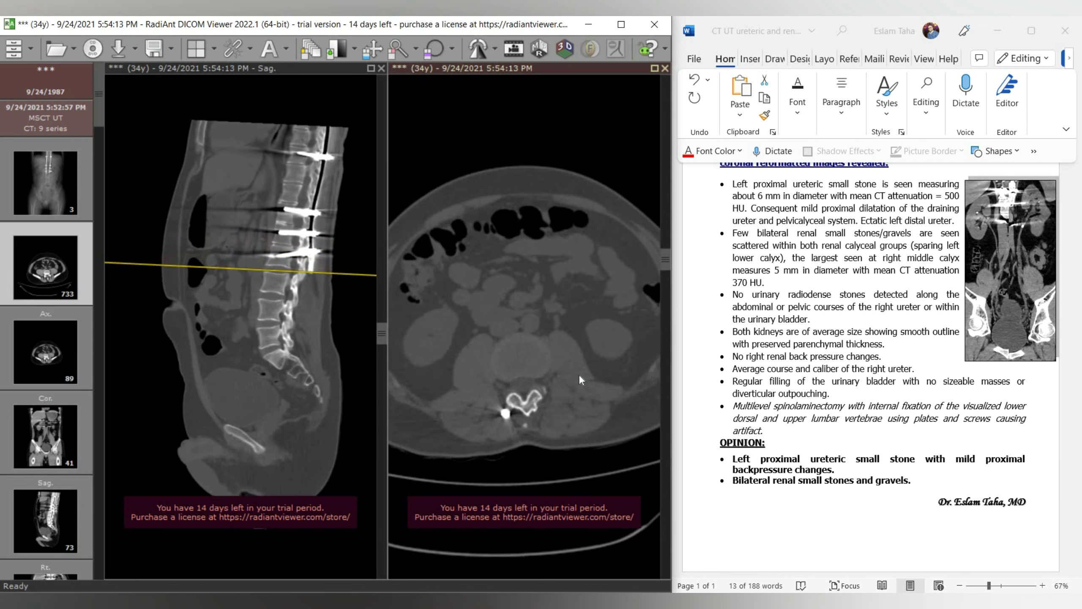